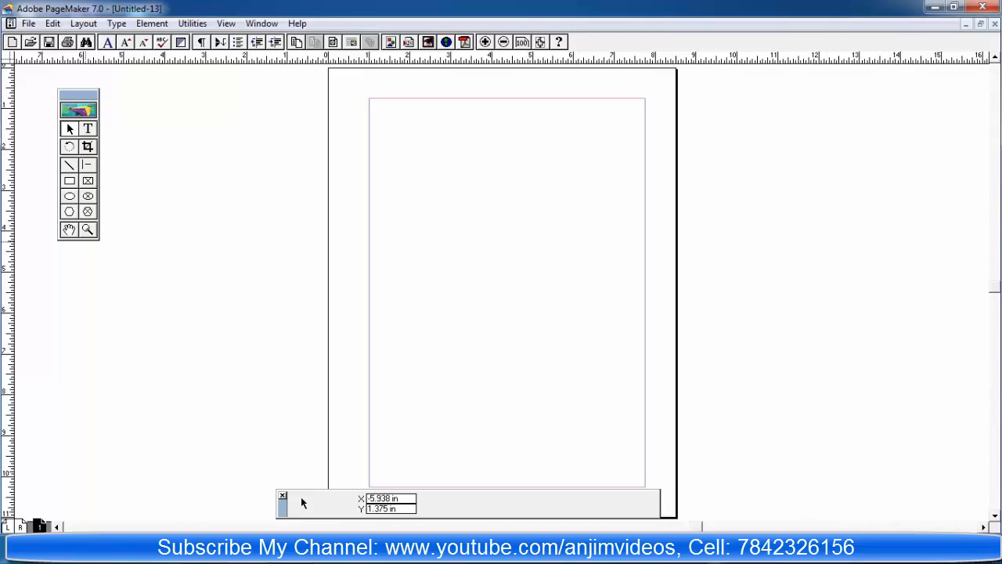
# Reposition the floating toolbox and the control palette so they cover less of the page
pyautogui.moveTo(78, 95); pyautogui.dragTo(58, 94)
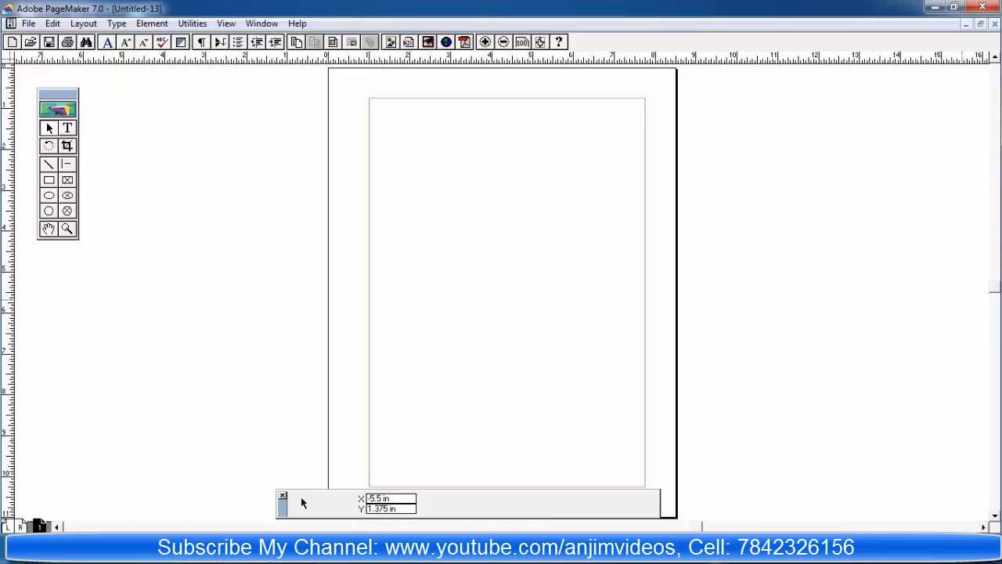
pyautogui.moveTo(301, 498); pyautogui.dragTo(302, 509)
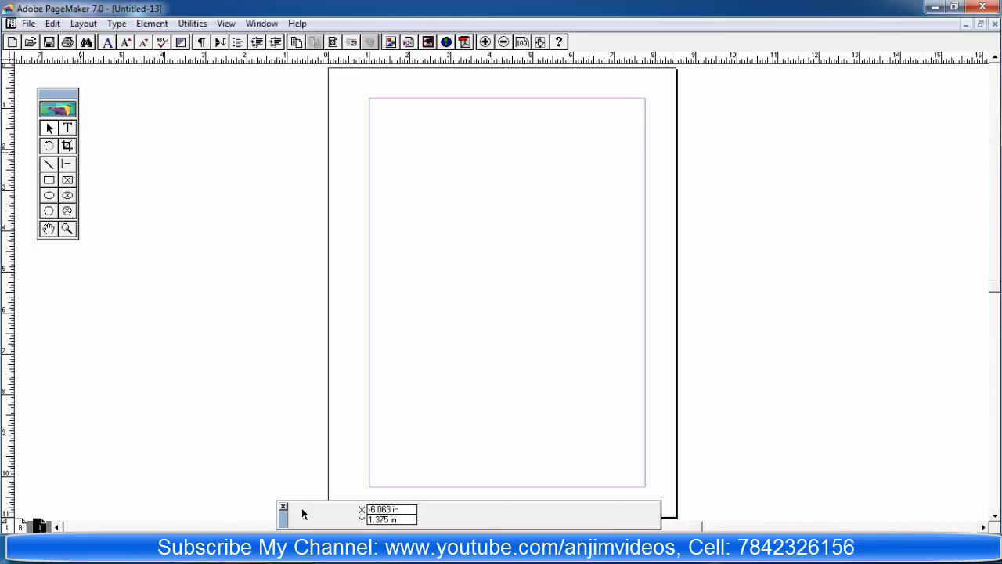
# Add a text block containing a person's name at the page's left margin, in the upper part of the page
pyautogui.click(69, 128)
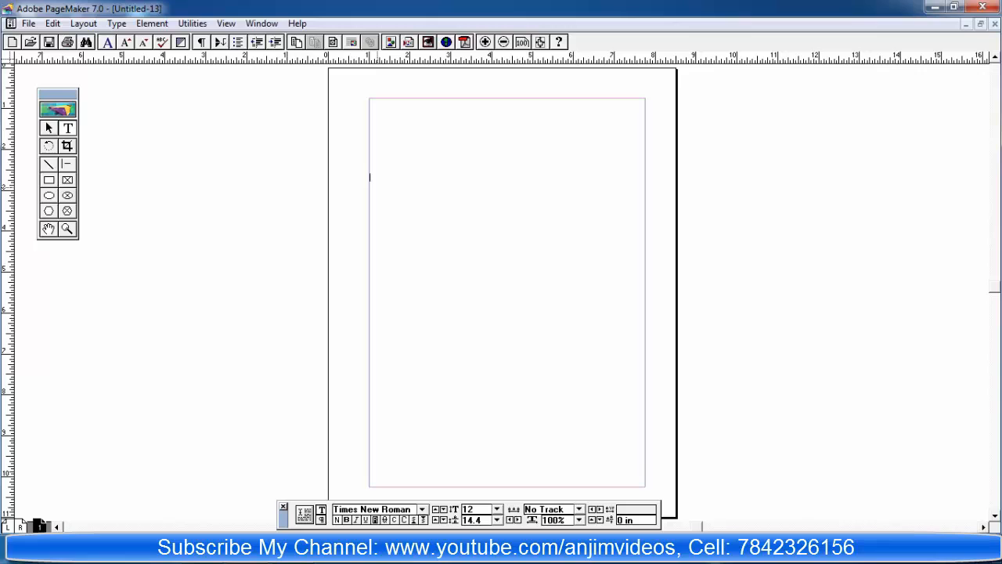
pyautogui.click(371, 176)
pyautogui.write('ANJANEYULU')
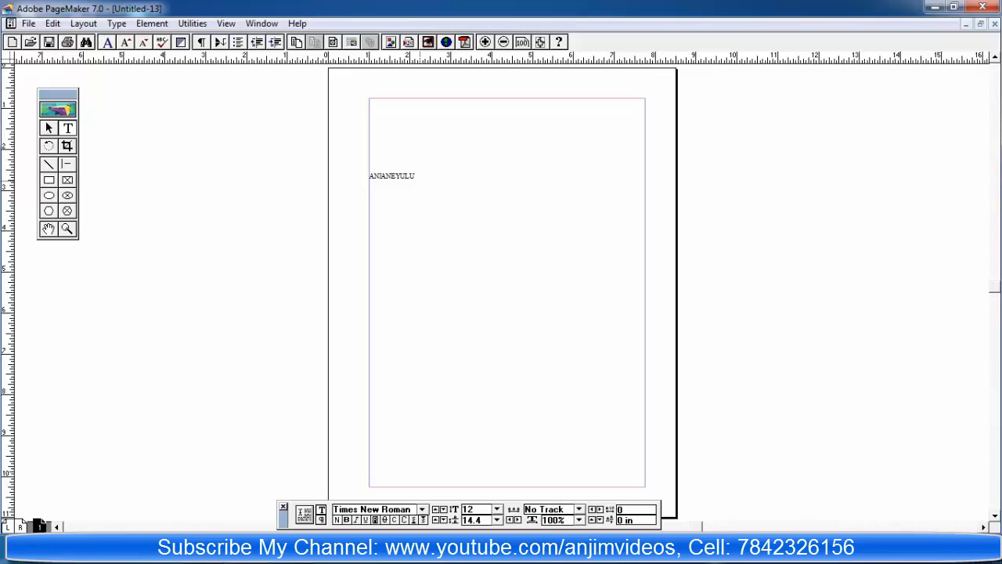
# Select the whole name and set its font to Trajan Pro
pyautogui.hotkey('shift', 'Left')
pyautogui.hotkey('shift', 'Left')
pyautogui.hotkey('shift', 'Left')
pyautogui.hotkey('shift', 'Left')
pyautogui.hotkey('shift', 'Left')
pyautogui.hotkey('shift', 'Left')
pyautogui.hotkey('shift', 'Left')
pyautogui.hotkey('shift', 'Left')
pyautogui.hotkey('shift', 'Left')
pyautogui.hotkey('shift', 'Left')
pyautogui.moveTo(283, 519); pyautogui.dragTo(297, 278)
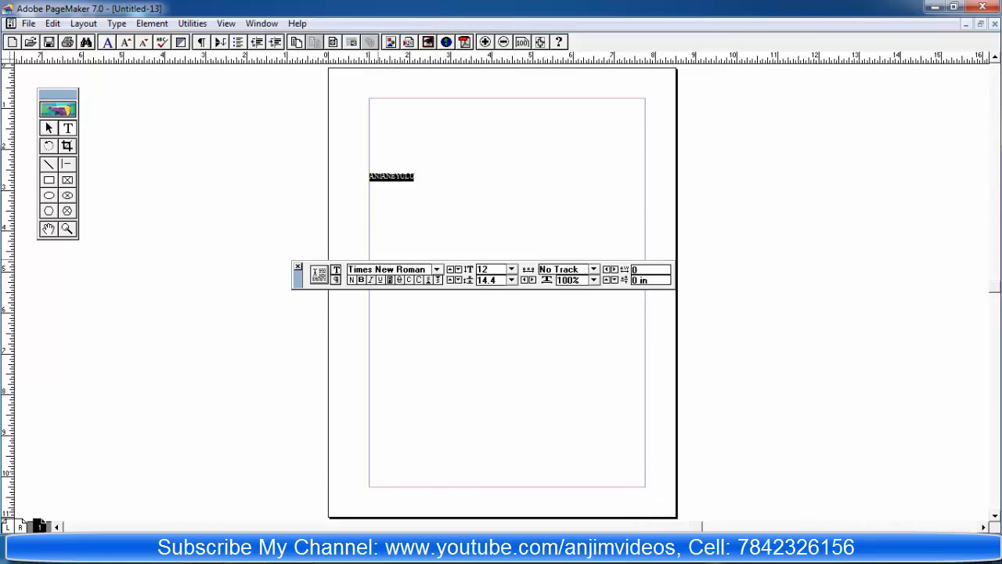
pyautogui.click(437, 269)
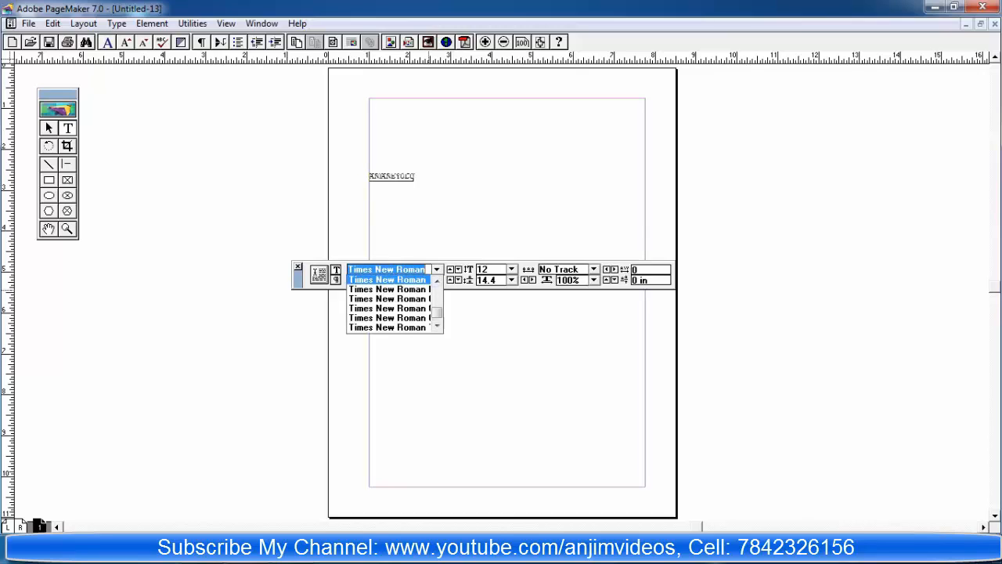
pyautogui.click(437, 325)
pyautogui.click(437, 326)
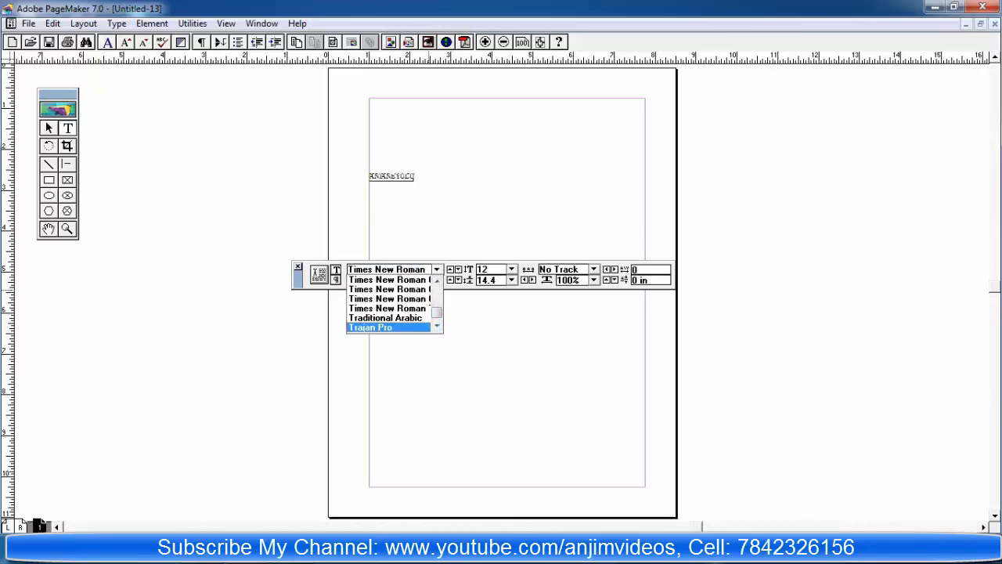
pyautogui.click(388, 327)
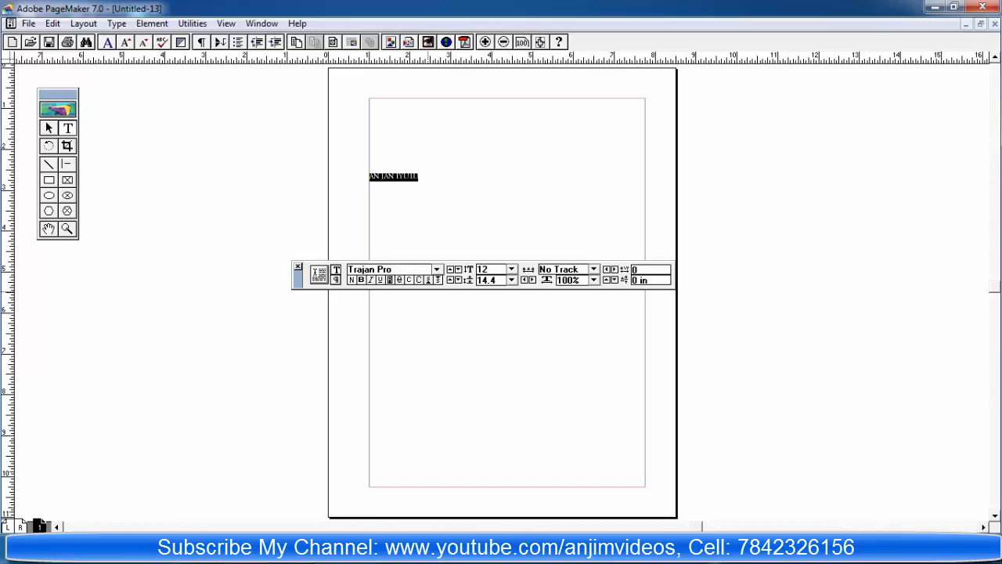
# Set the selected name's font to the Times New Roman variant listed just before Traditional Arabic
pyautogui.click(437, 270)
pyautogui.click(436, 281)
pyautogui.click(437, 281)
pyautogui.click(436, 281)
pyautogui.click(437, 281)
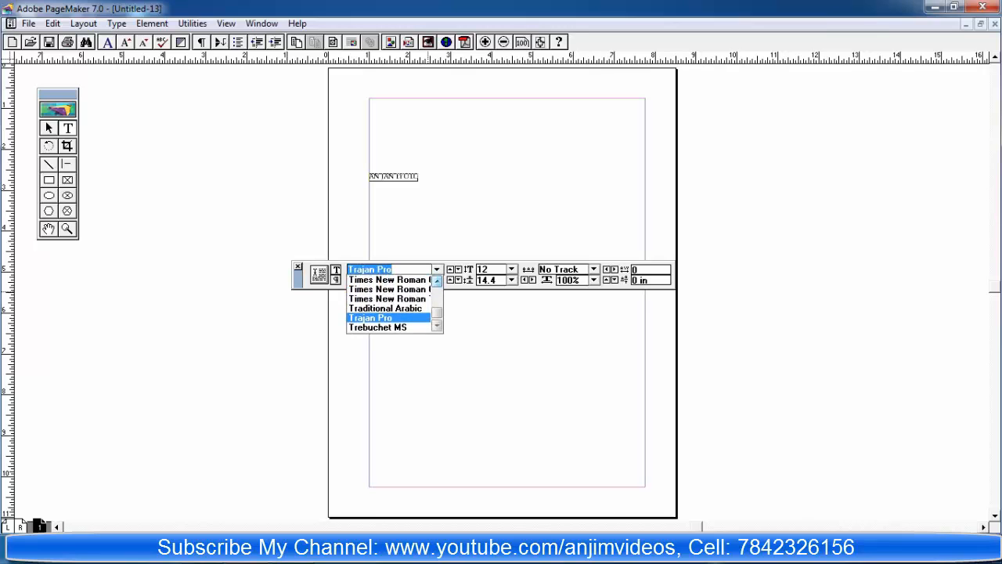
pyautogui.click(421, 299)
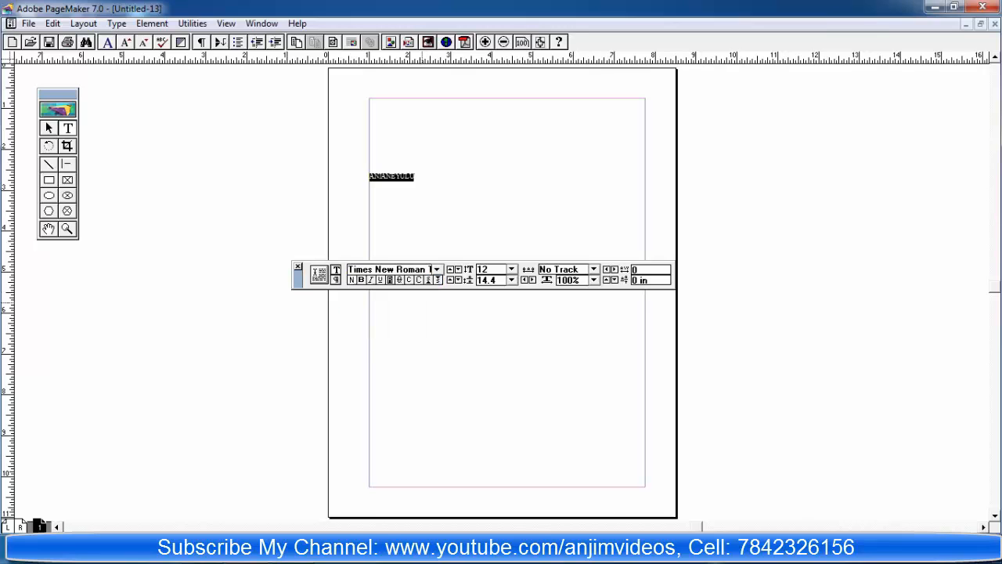
# Set the selected name's font size to 36 points
pyautogui.click(511, 269)
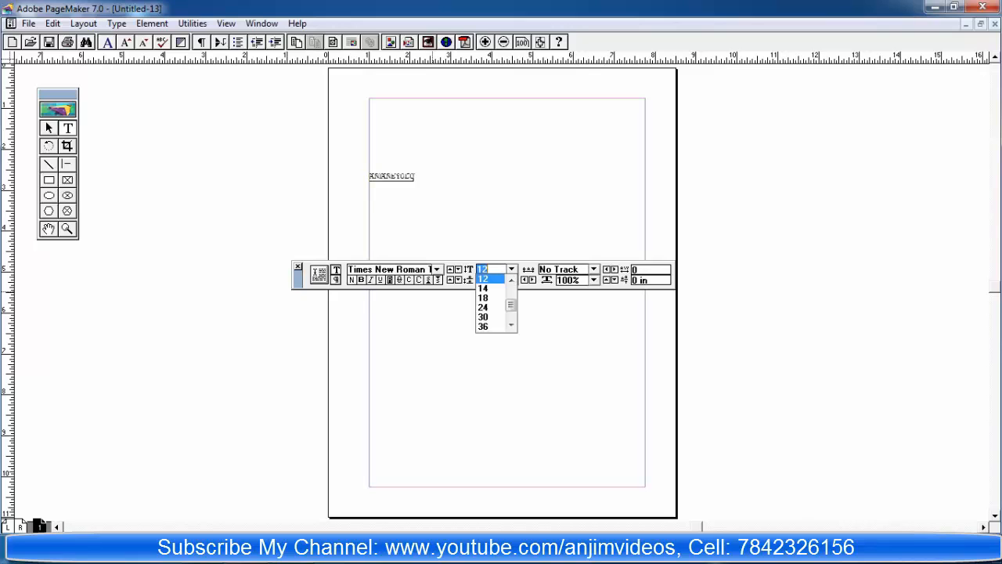
pyautogui.click(510, 325)
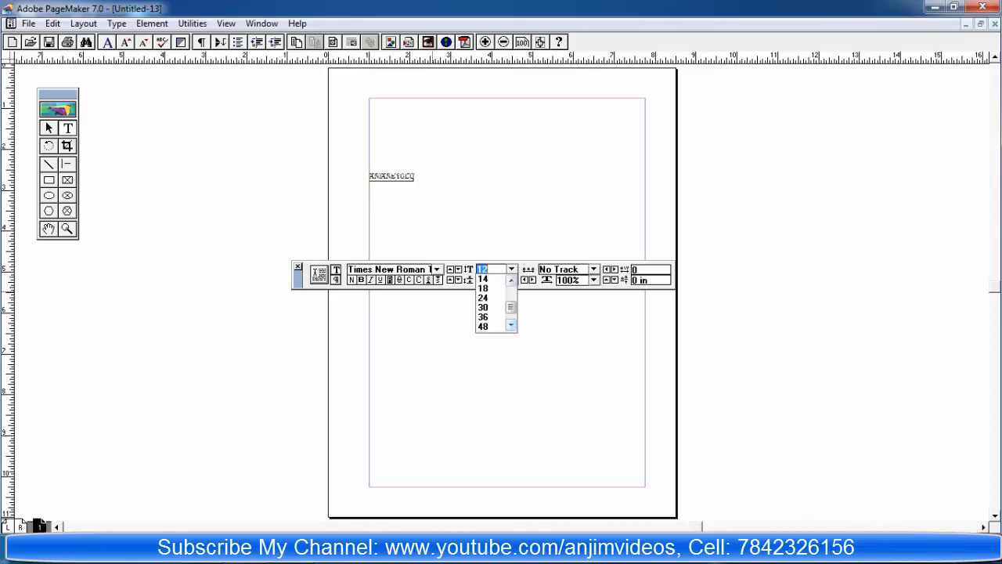
pyautogui.click(510, 325)
pyautogui.click(491, 307)
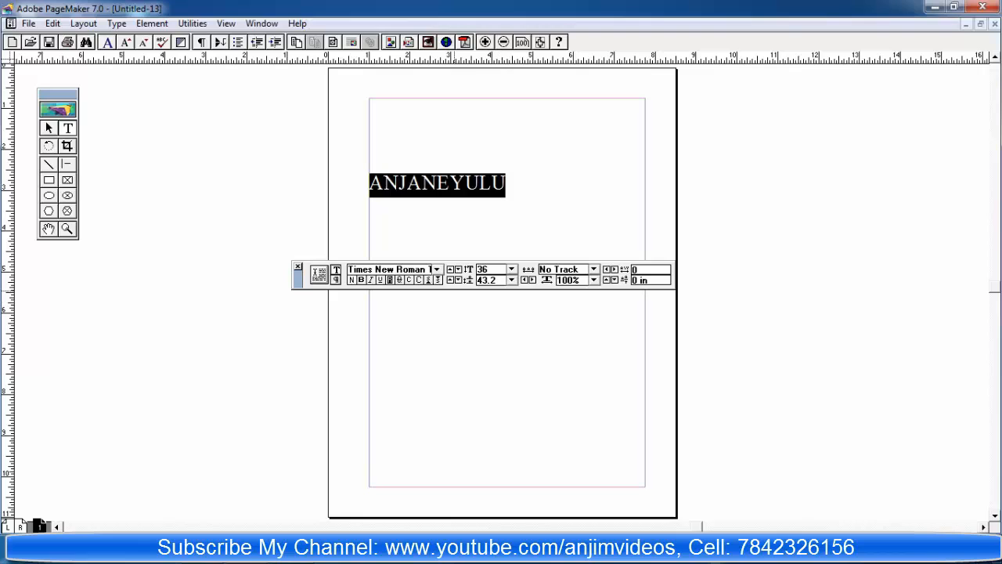
# Apply bold, italic and underline to the selected name
pyautogui.hotkey('ctrl', 'shift', 'b')
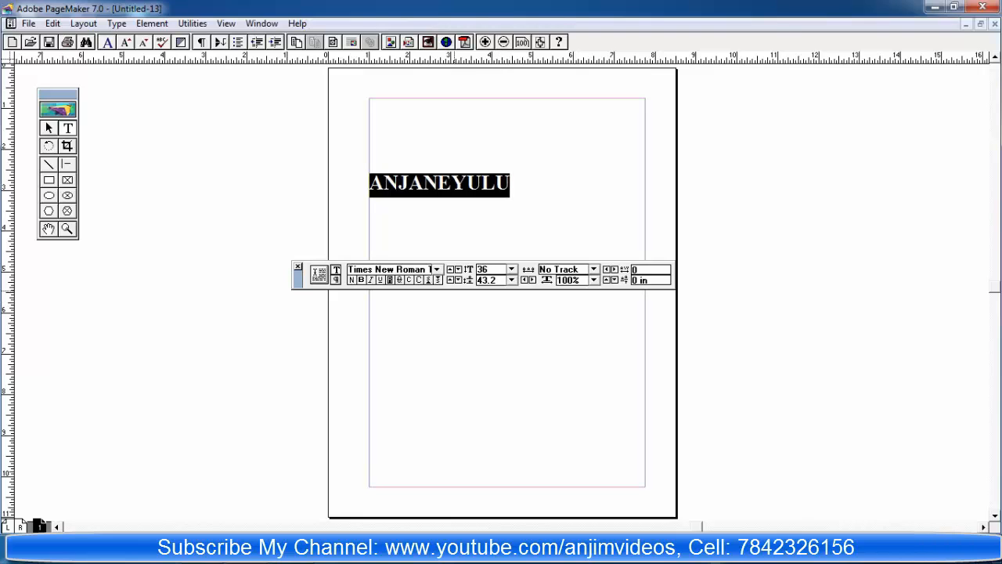
pyautogui.hotkey('ctrl', 'shift', 'i')
pyautogui.hotkey('ctrl', 'shift', 'u')
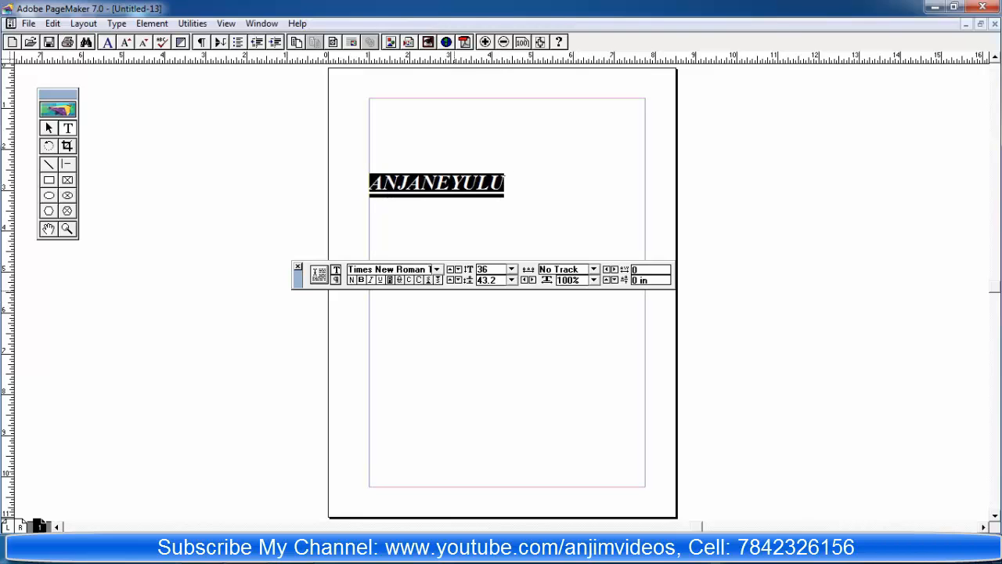
# Remove the underline, italic and bold styles from the selected name
pyautogui.hotkey('ctrl', 'shift', 'u')
pyautogui.hotkey('ctrl', 'shift', 'i')
pyautogui.hotkey('ctrl', 'shift', 'b')
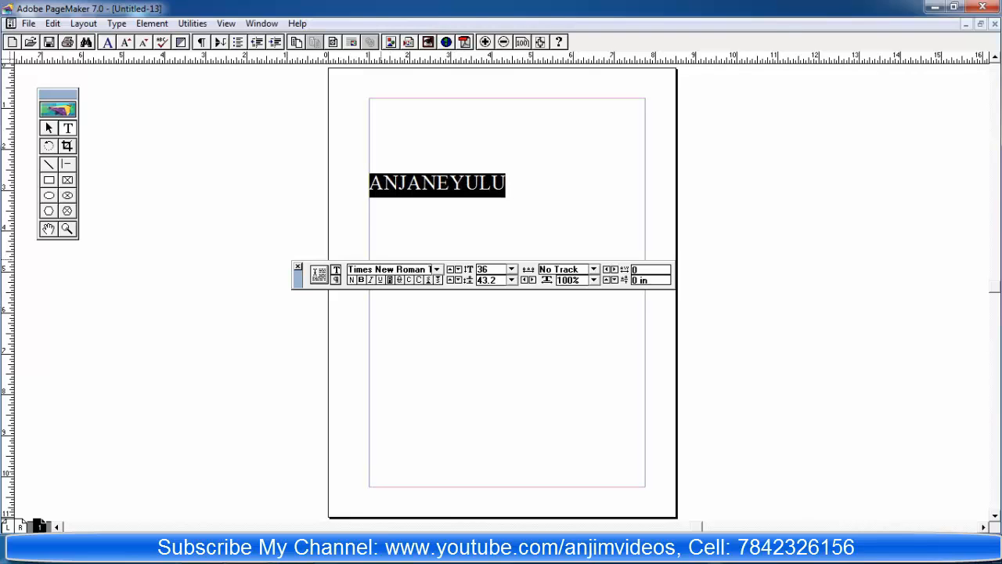
# Select the name as a text block and move it so that it straddles the page's left edge
pyautogui.moveTo(298, 279); pyautogui.dragTo(296, 417)
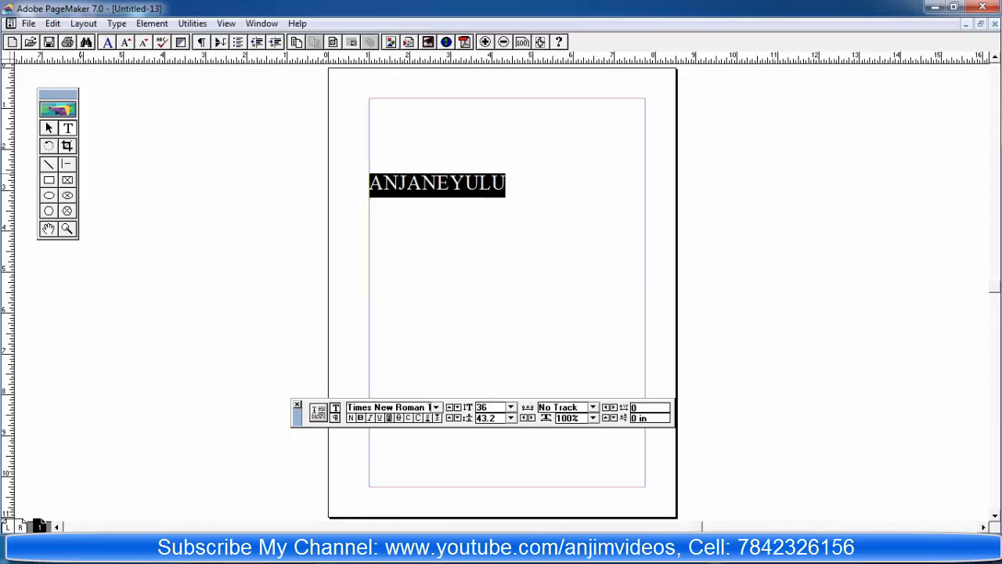
pyautogui.click(49, 128)
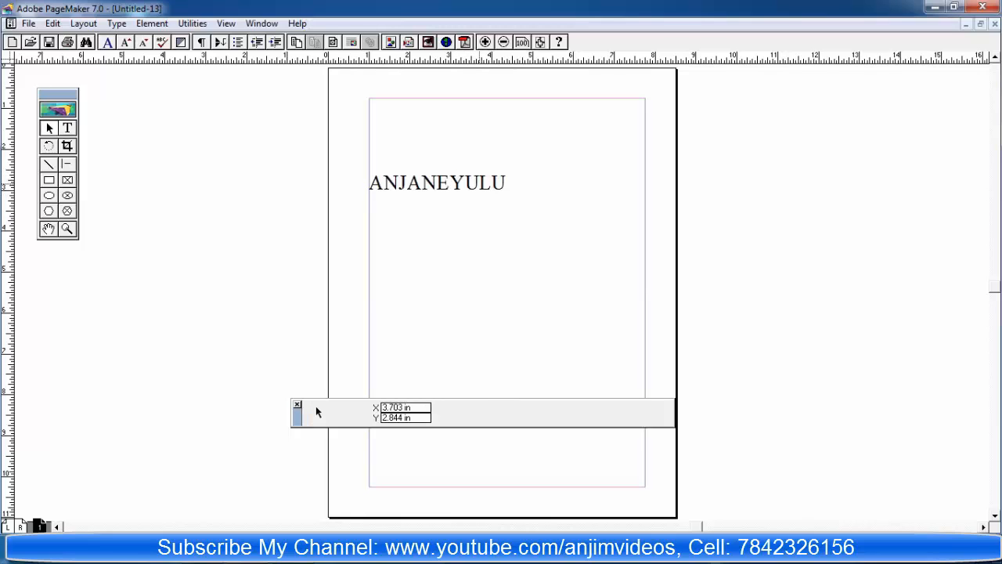
pyautogui.click(461, 185)
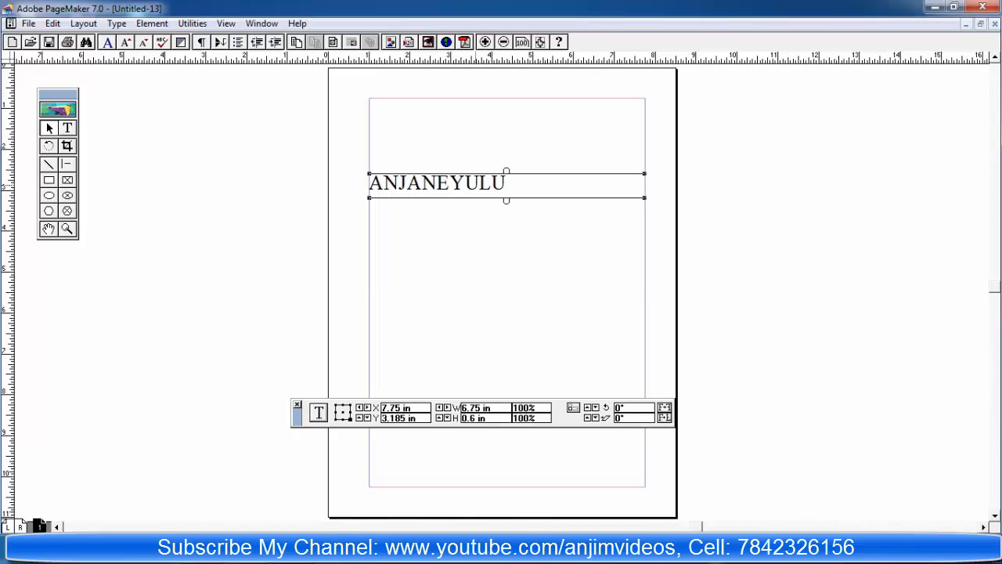
pyautogui.moveTo(485, 186); pyautogui.dragTo(319, 191)
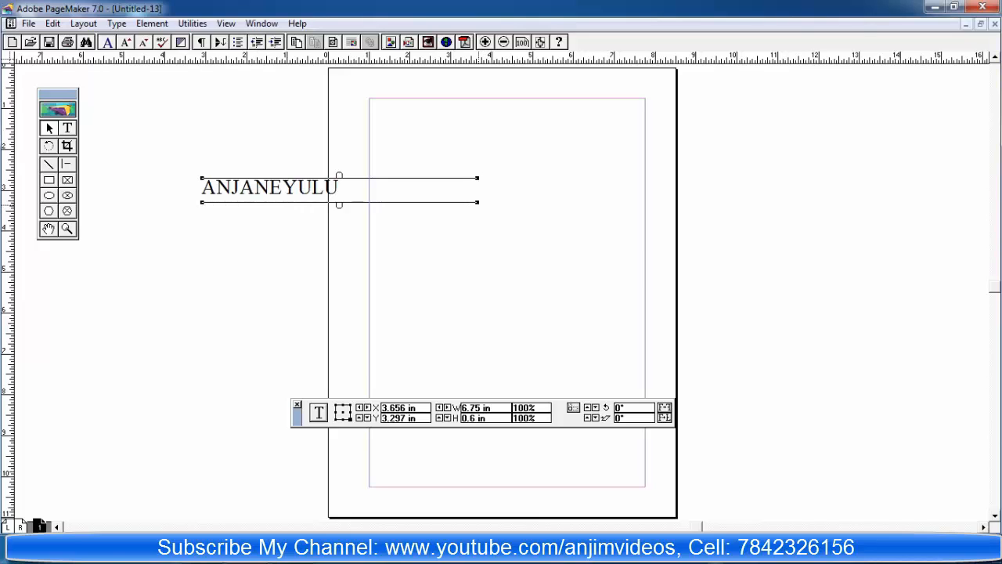
# Narrow the name's text block to about 3.6 in wide and move it back inside the page margins
pyautogui.moveTo(478, 202); pyautogui.dragTo(327, 202)
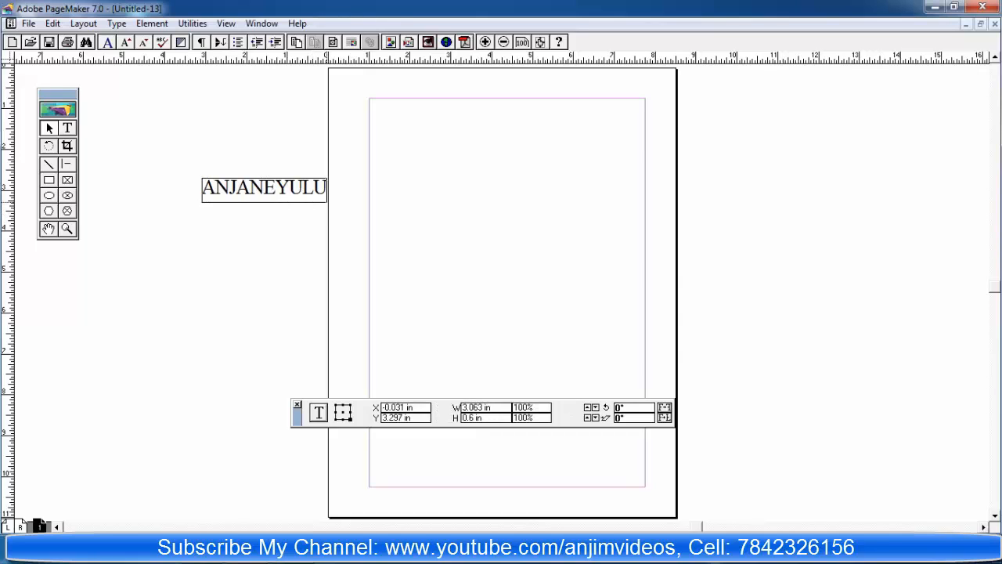
pyautogui.moveTo(327, 202); pyautogui.dragTo(350, 202)
pyautogui.moveTo(277, 190); pyautogui.dragTo(493, 228)
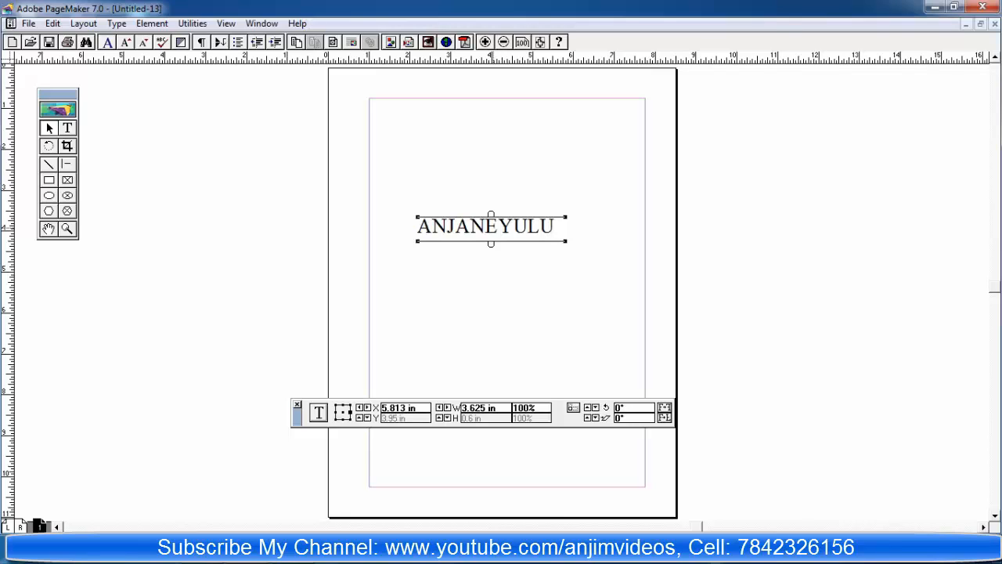
# Delete the name's text block, activate the Text tool and move the control palette to the foot of the page
pyautogui.press('Delete')
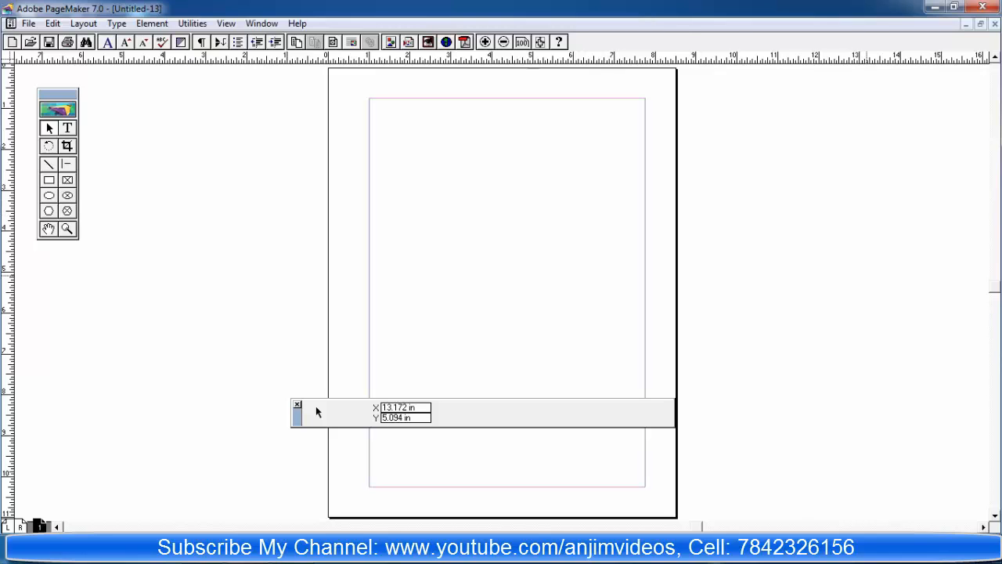
pyautogui.click(68, 127)
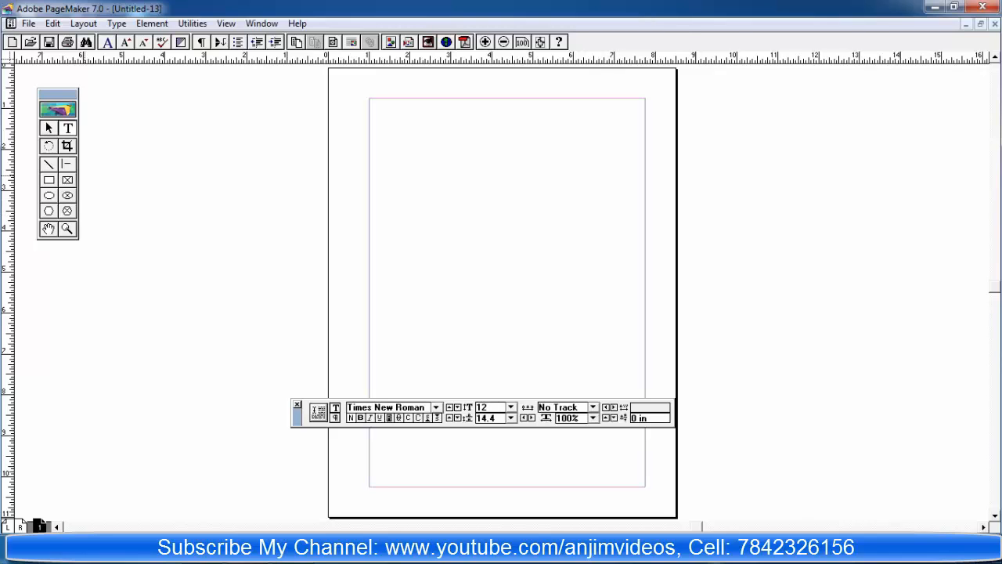
pyautogui.moveTo(296, 412); pyautogui.dragTo(325, 503)
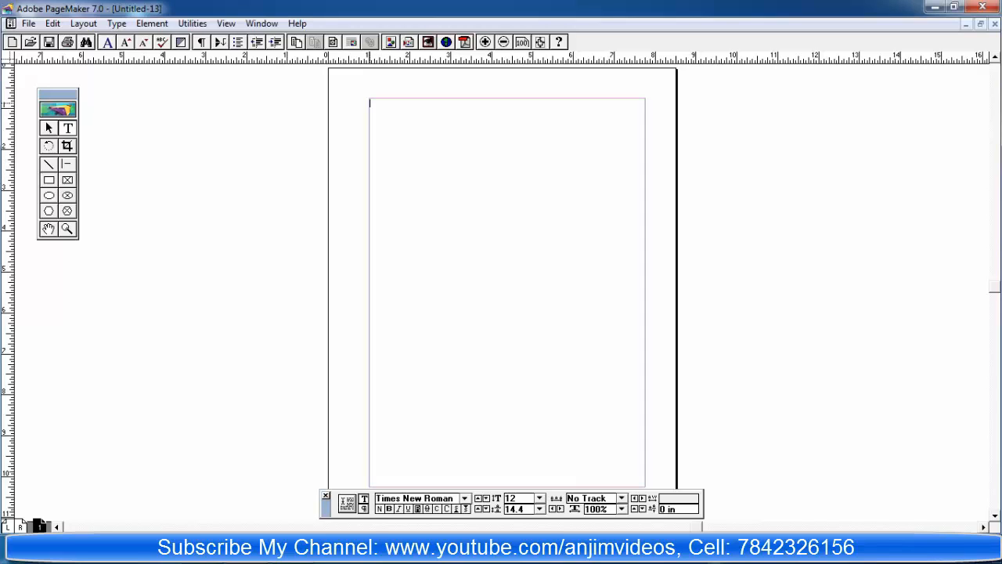
# Create a text block spanning the page margins and fill it with a four-line paragraph of uppercase filler text starting with "SLKDF SAKDF"
pyautogui.moveTo(370, 103); pyautogui.dragTo(645, 484)
pyautogui.write('SLKDF SAKDF JSDF SD FS DF SDFASD')
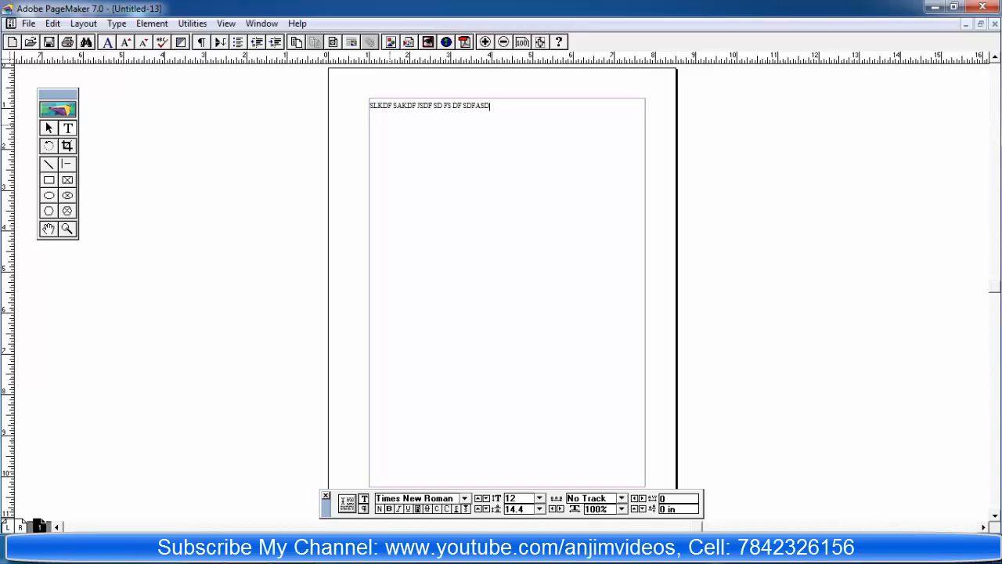
pyautogui.write('F KASDF ASDFKLAS DFASD F SADF S DF SAD')
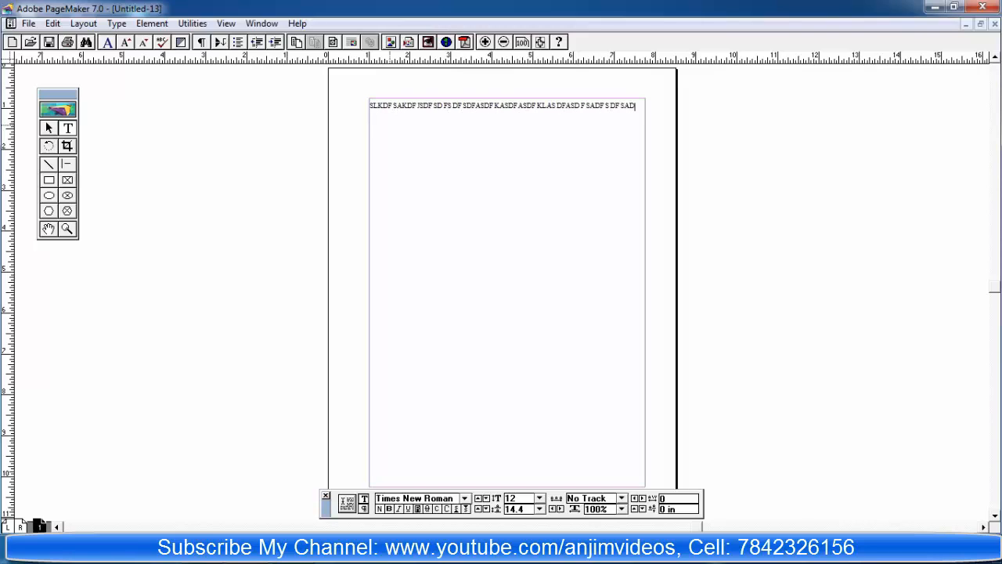
pyautogui.write('F S DFASDFKLASDFKLJ ASDFJL ASDKLFJ KLASJF KLASJDFKLJ')
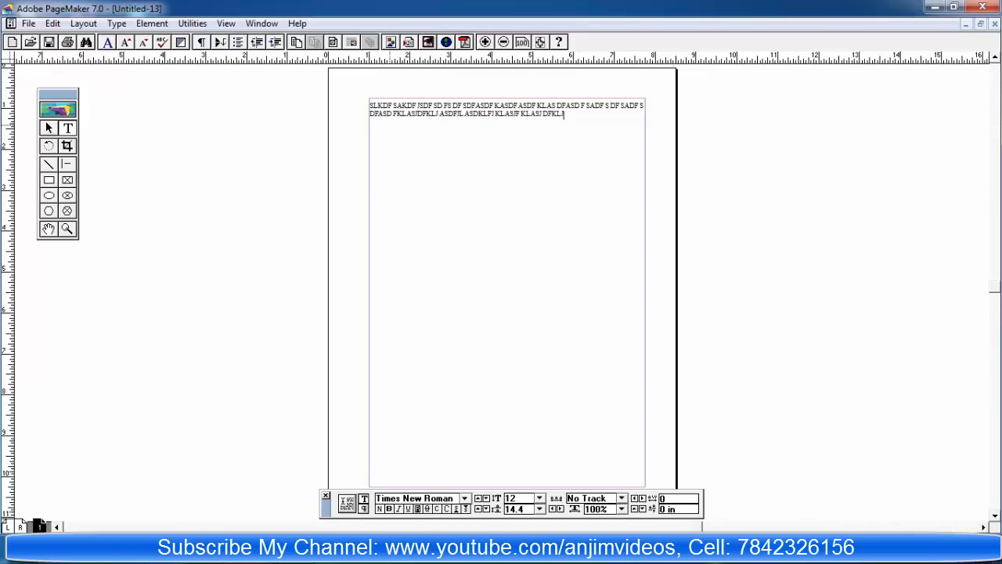
pyautogui.write('ASDKLFJSKDF KSADFJ LKASDJ FKLASJFKLJASDLFJ KLASDFJKLASDFKLASJ DFKL')
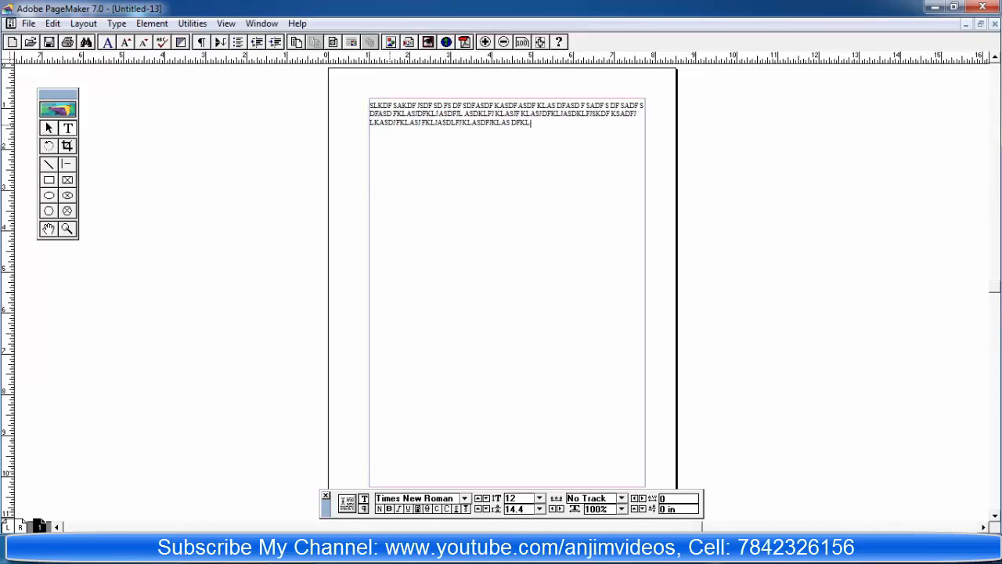
pyautogui.write(' ASKLDFJ KLSADFJ KLJASD FKJASDKLFJ KSADFJKLASJ DFLASDKLFJ ASKLDFJ ASKLFJ KLSADFJ')
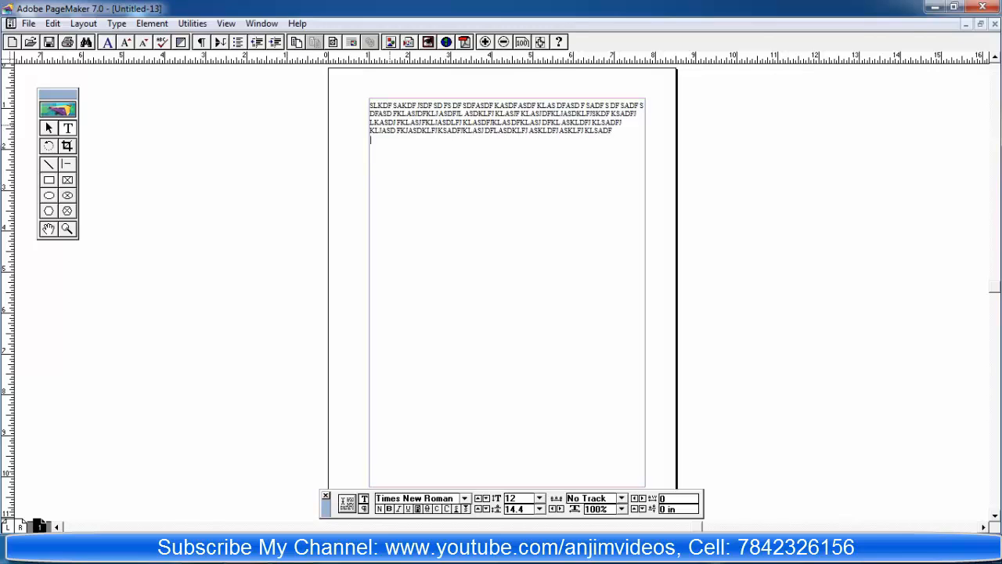
# Add a second paragraph of uppercase filler text starting with "SDFKLJASDKL", followed by a short line starting with "SADFASKLDFJ"
pyautogui.press('Return')
pyautogui.write('SDFKLJASDKL FKLASDJFKL AJSDFKLJASKLDFJ KLASDFJ')
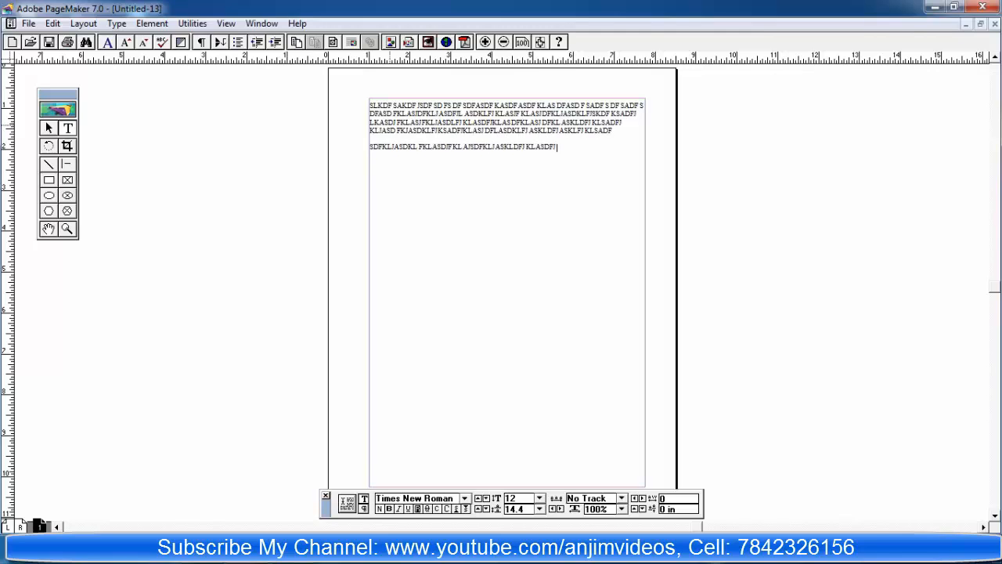
pyautogui.write(' KLASJDFKL SADFKLJ ASKLFJ KLASDFJ KLASJDFKLJ ASDKLFJASDKLFJ KLASDFJ')
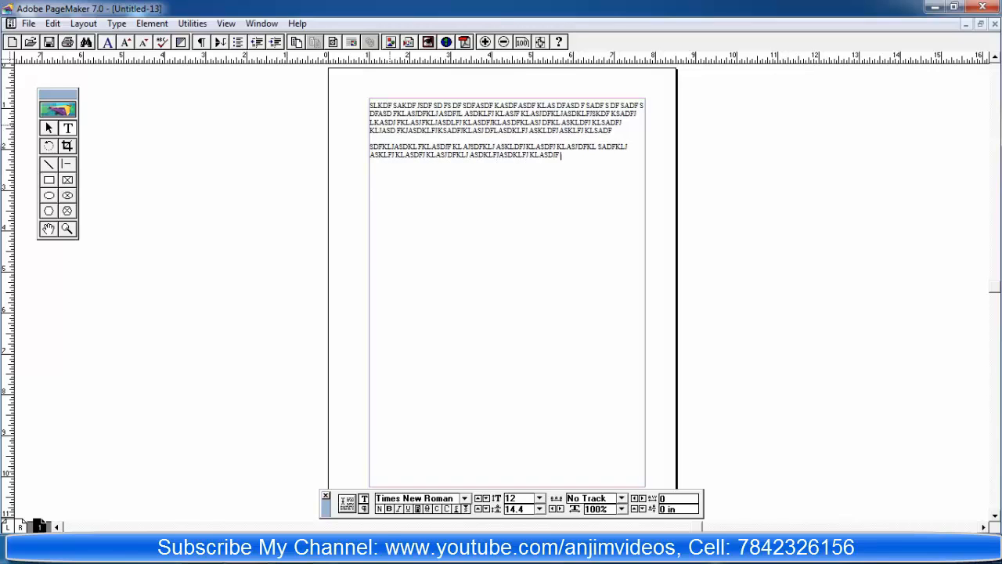
pyautogui.write(' KLASJDF SDKLFJKLASDJFKLJ ASKLFJKLASDJ FKLJSADFKLJ ASKLDFJ')
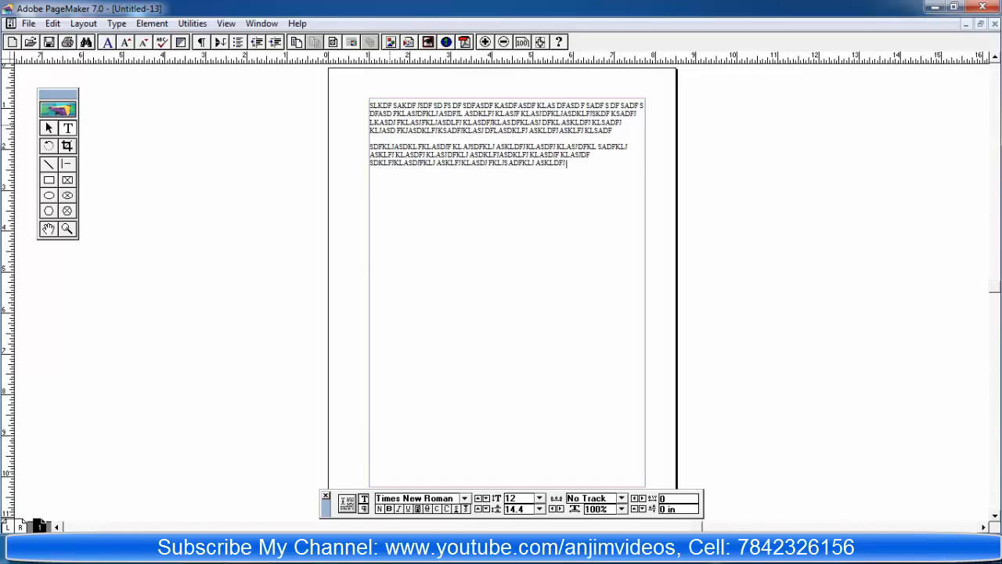
pyautogui.write('KLASDFJ KLASDFJ KLAS DFJKLASDFJ KLASDFJ KLASDJ FKLASJDFKLJAS D')
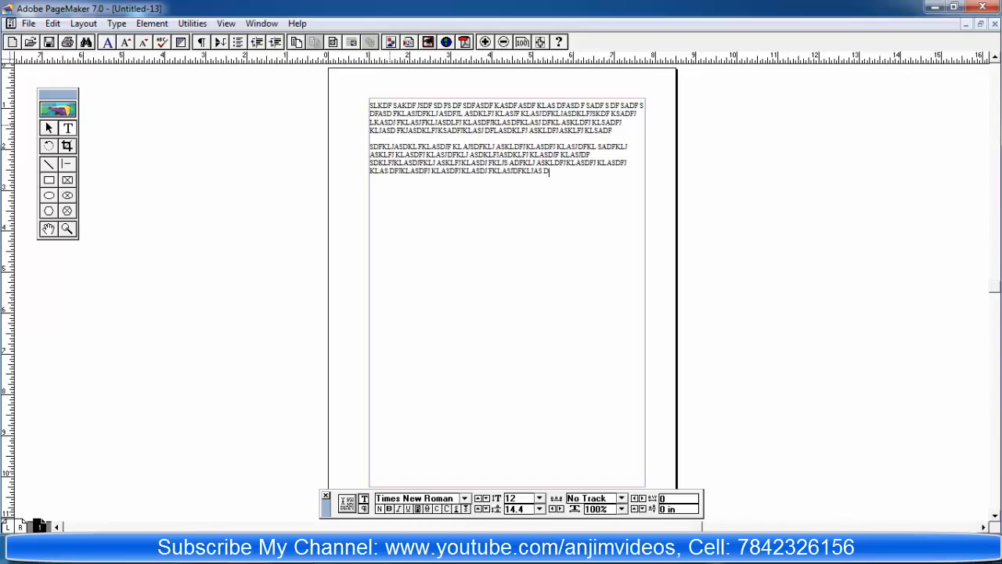
pyautogui.write('FKLJSDLKF JASDKLFJ ASKLDFASF')
pyautogui.press('Return')
pyautogui.write('SADFASKLDFJ KLASDFJ')
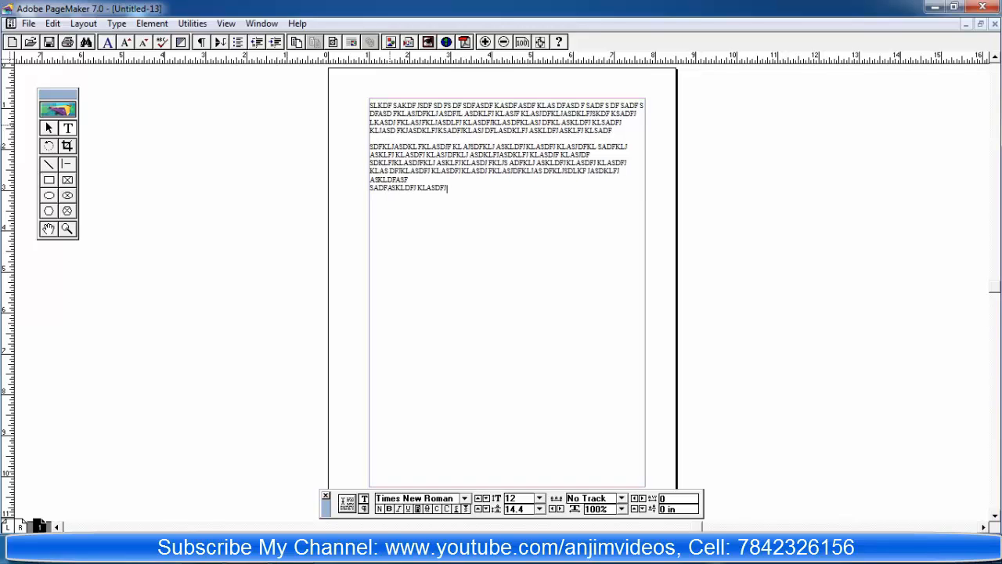
pyautogui.write('KLASDFJ')
# Leave a gap and add a three-line paragraph of uppercase filler text starting with "SD;FKLJASL;DFK"
pyautogui.press('Return')
pyautogui.write('SD;FKLJASL;DFKL;ASKDF L;ASKDFL;K ASL;DFLAS;DKFL;ASDFKL;ASK DFL;KAS DL;FK ASDL;FKL;ASDK FL;ASK DFL;K ASL;DFK')
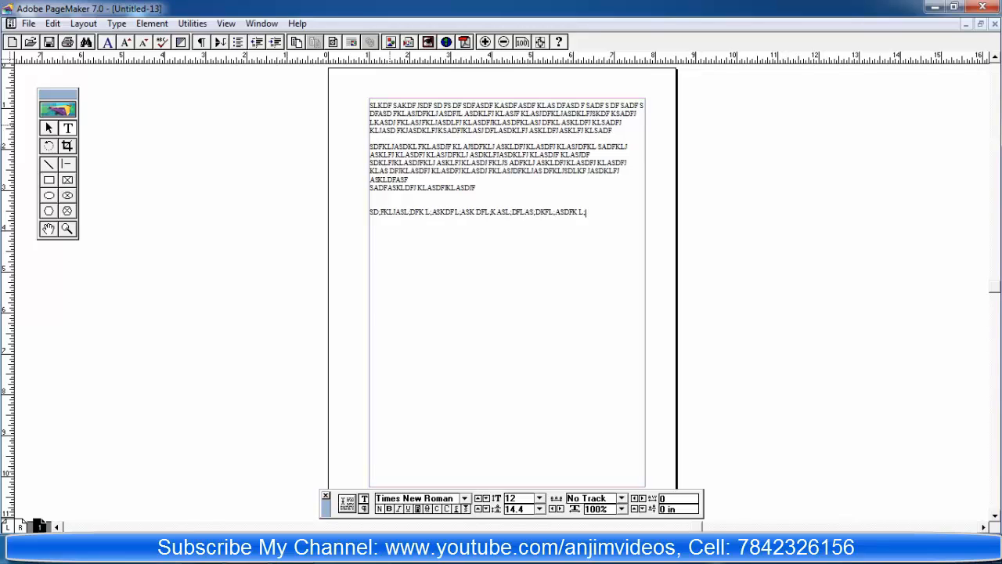
pyautogui.write('L;ASDFKASL;DFK L;ASDFK L;ASDKFL;ASKD FASDFL;K ASLD;FKASL')
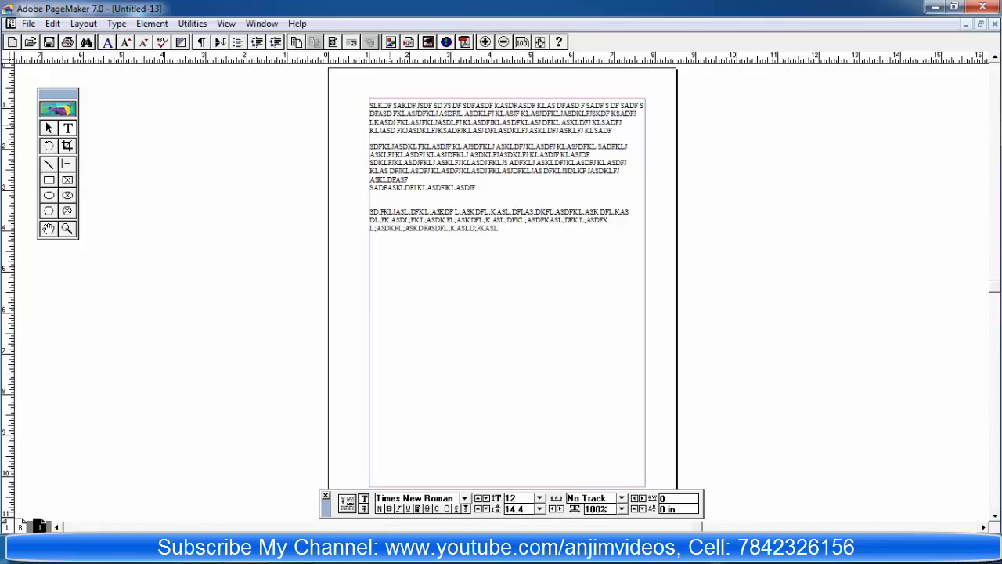
# Select the filler text as a block and move it across the page's left edge, then lower down and just inside that edge
pyautogui.click(48, 128)
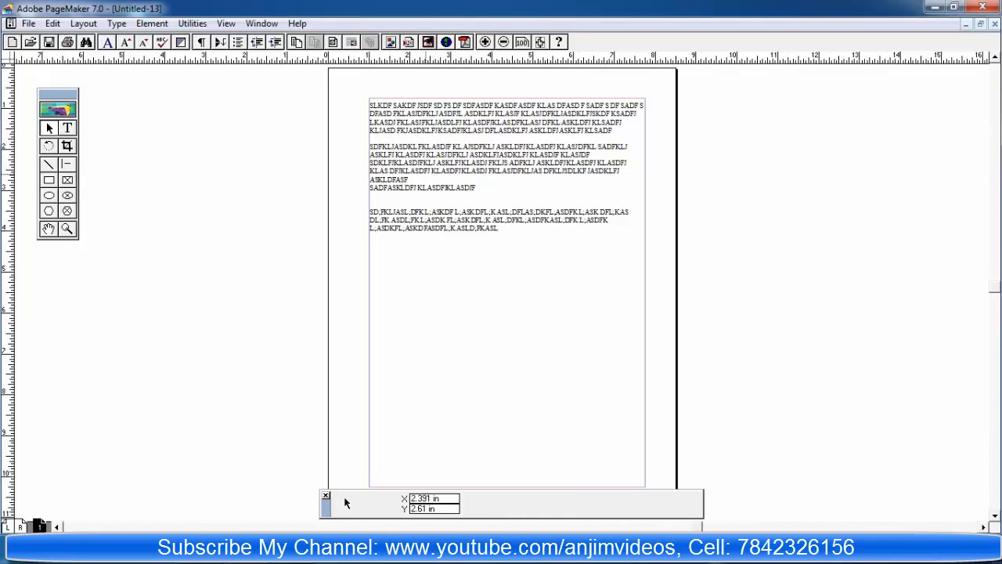
pyautogui.hotkey('ctrl', 'a')
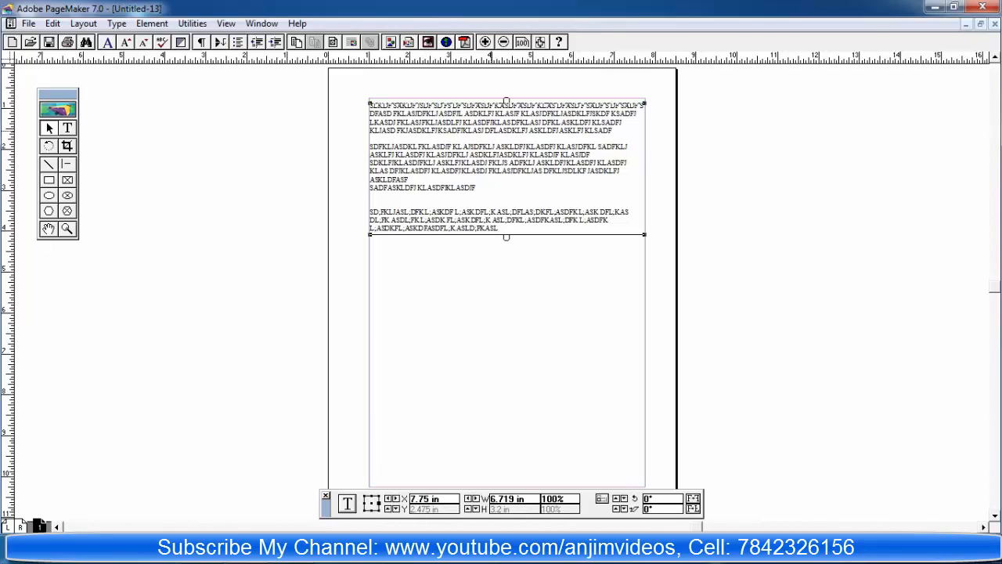
pyautogui.moveTo(491, 131); pyautogui.dragTo(387, 137)
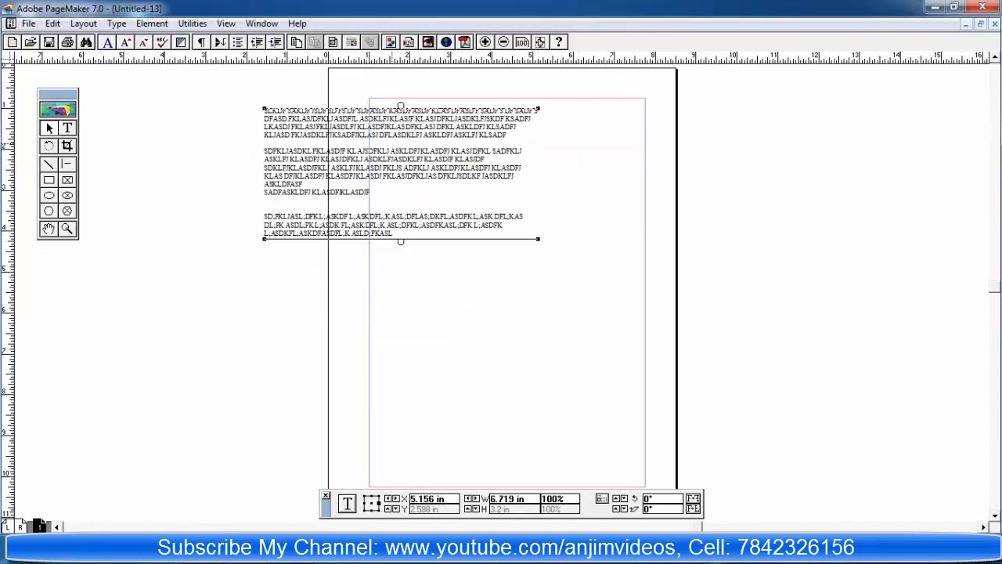
pyautogui.moveTo(391, 145); pyautogui.dragTo(458, 194)
# Select all the filler paragraphs with the Text tool and set them to 18 pt with Loose tracking
pyautogui.click(68, 127)
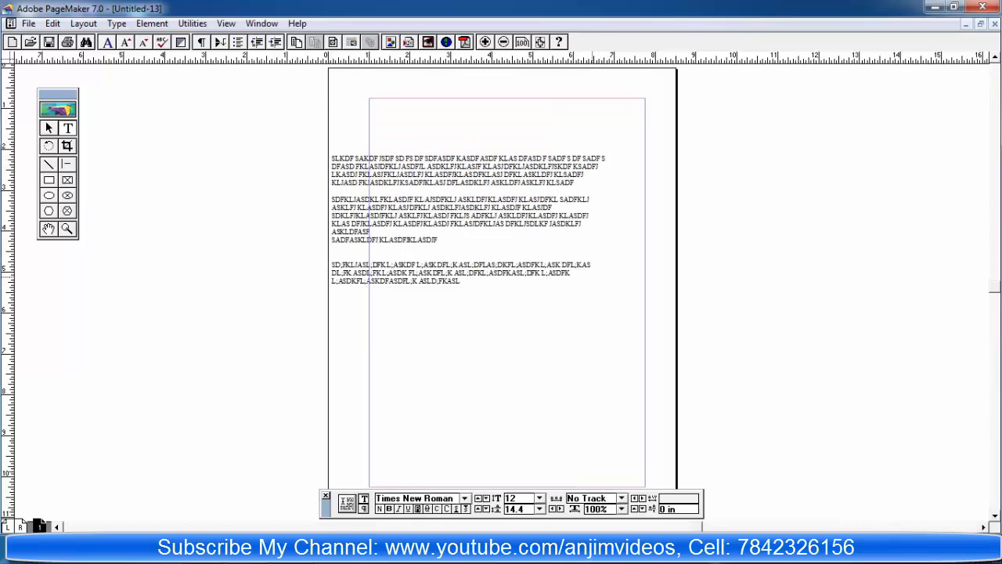
pyautogui.moveTo(459, 281); pyautogui.dragTo(332, 159)
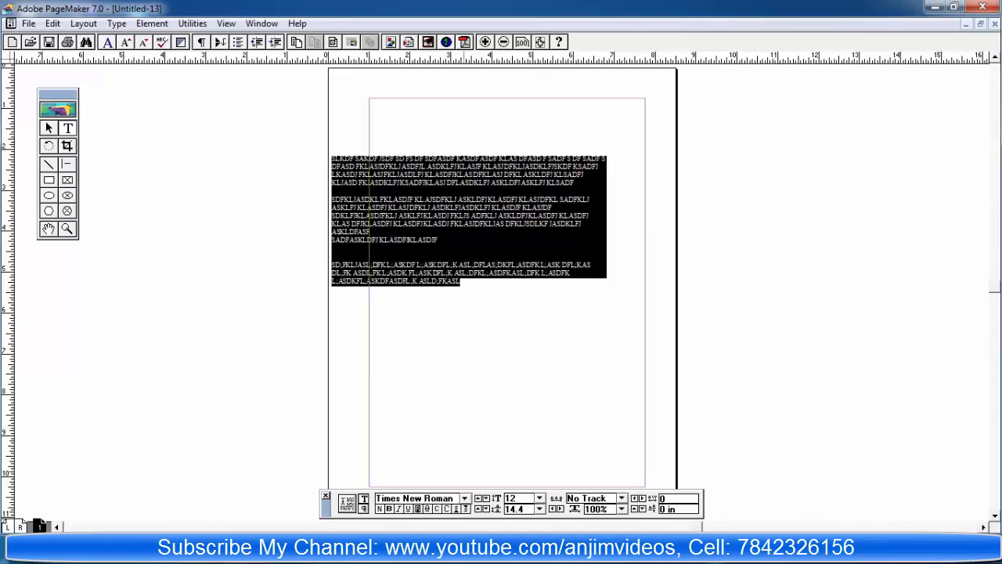
pyautogui.click(539, 498)
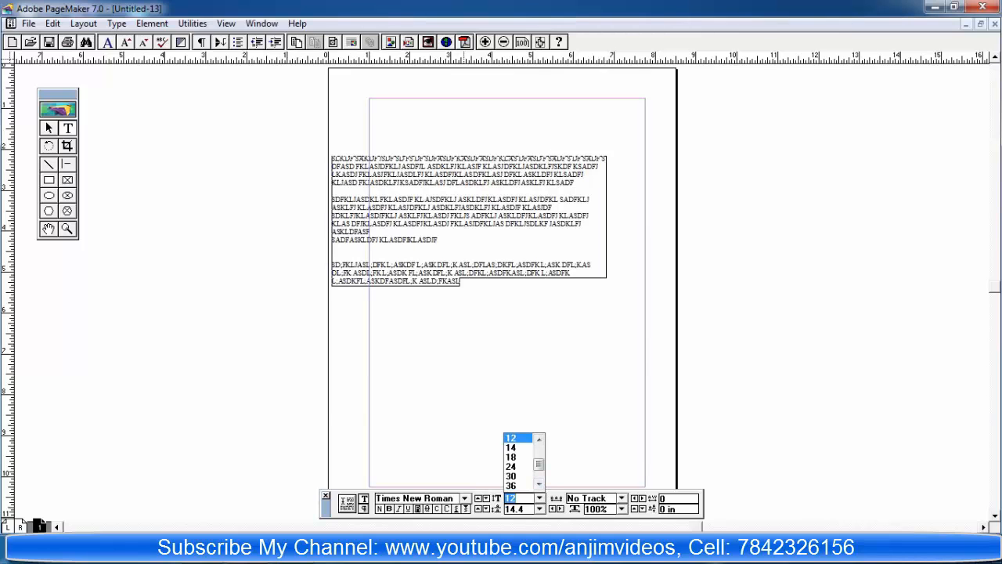
pyautogui.scroll(-1, 518, 459)
pyautogui.click(513, 440)
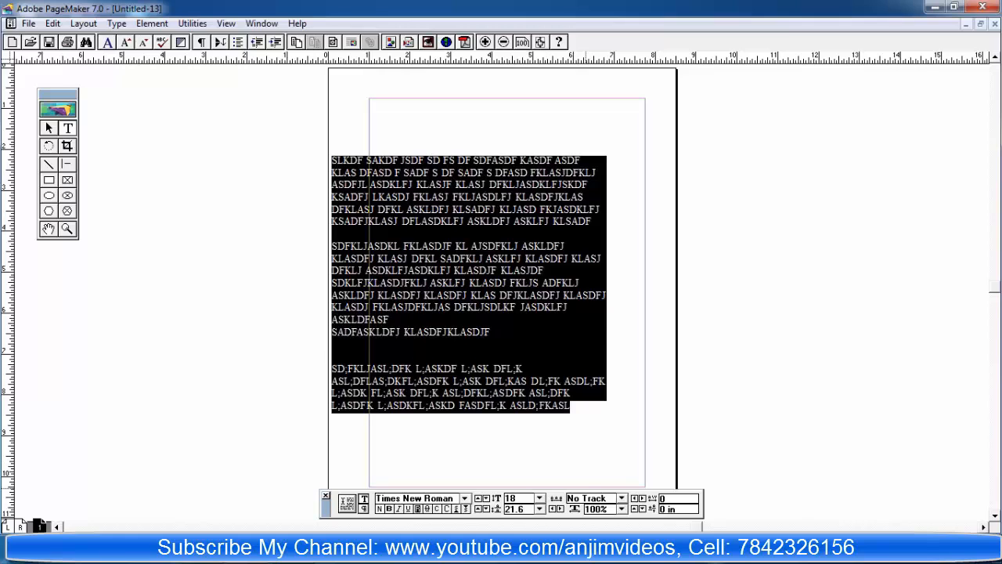
pyautogui.click(622, 498)
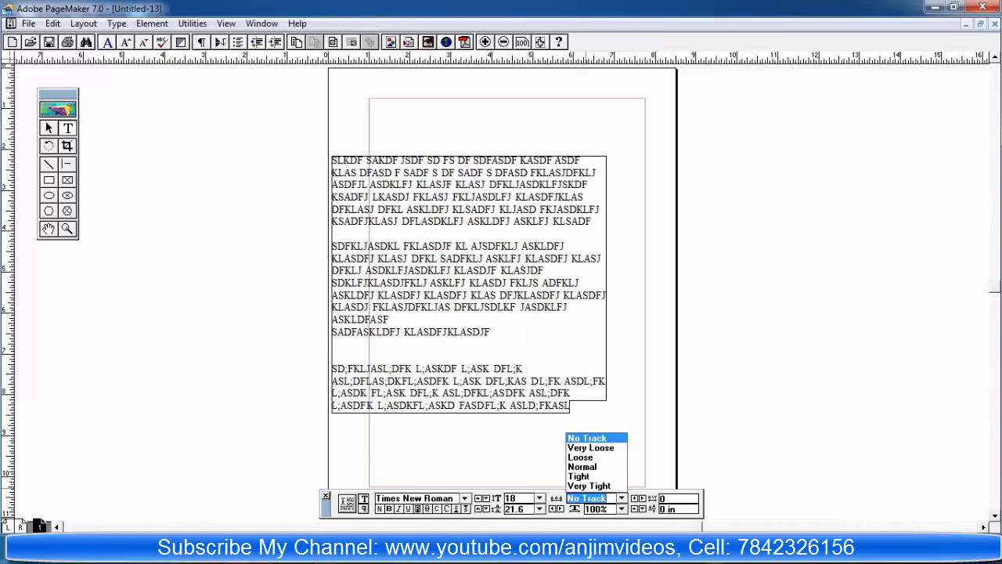
pyautogui.click(580, 456)
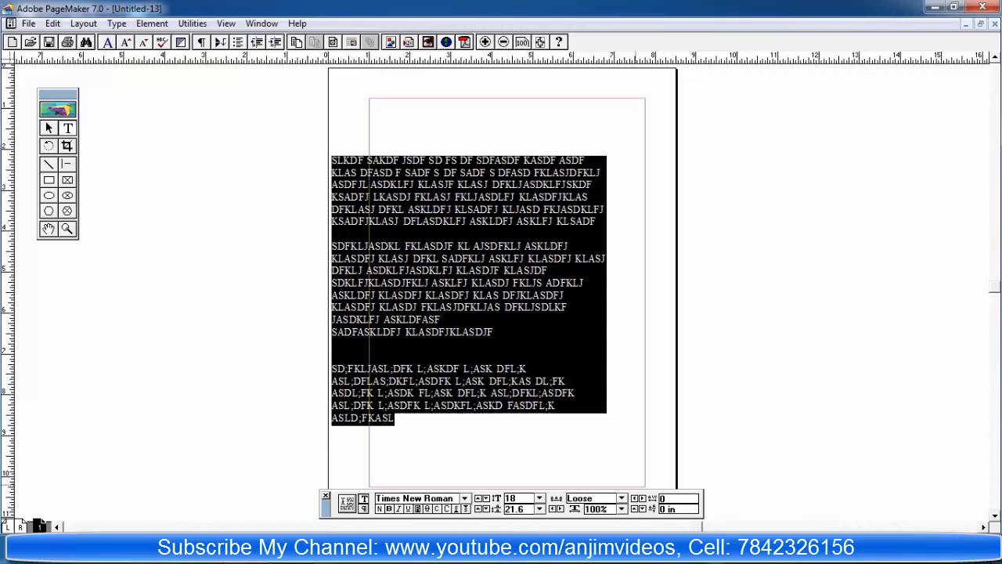
# Raise the kerning of the selected paragraphs in small increments and bring it back down to 0.05
pyautogui.click(641, 497)
pyautogui.click(641, 497)
pyautogui.click(642, 498)
pyautogui.click(642, 498)
pyautogui.click(642, 497)
pyautogui.click(642, 498)
pyautogui.click(642, 497)
pyautogui.click(642, 498)
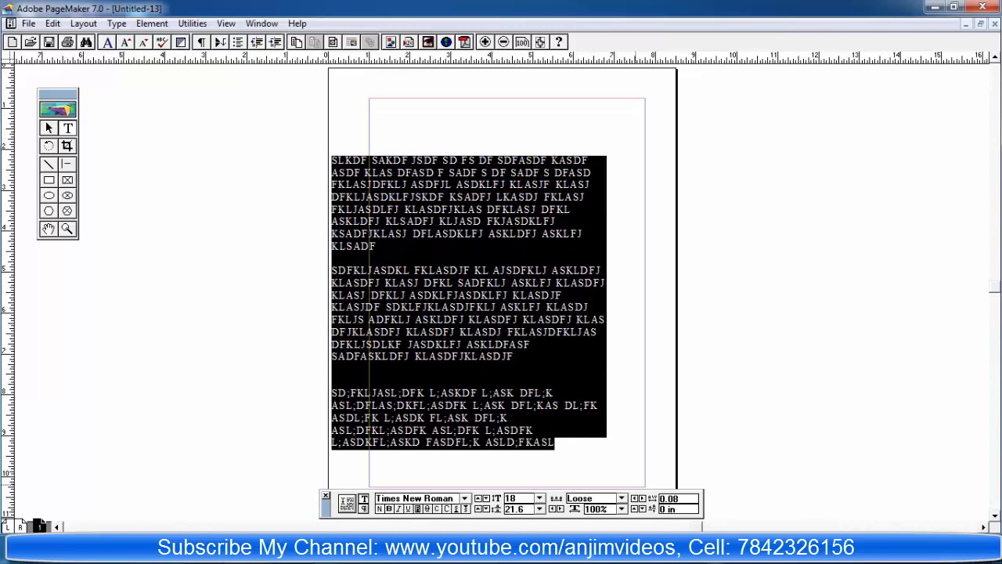
pyautogui.click(642, 498)
pyautogui.click(634, 497)
pyautogui.click(634, 497)
pyautogui.click(634, 498)
pyautogui.click(634, 498)
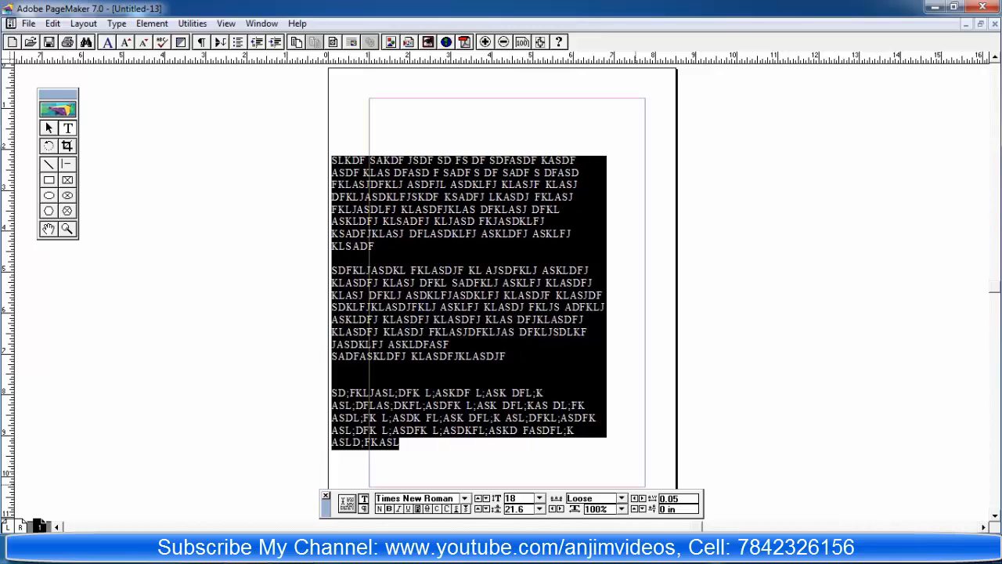
# Reduce the selected text's character width to 99% and set its leading to 17
pyautogui.click(552, 509)
pyautogui.click(540, 508)
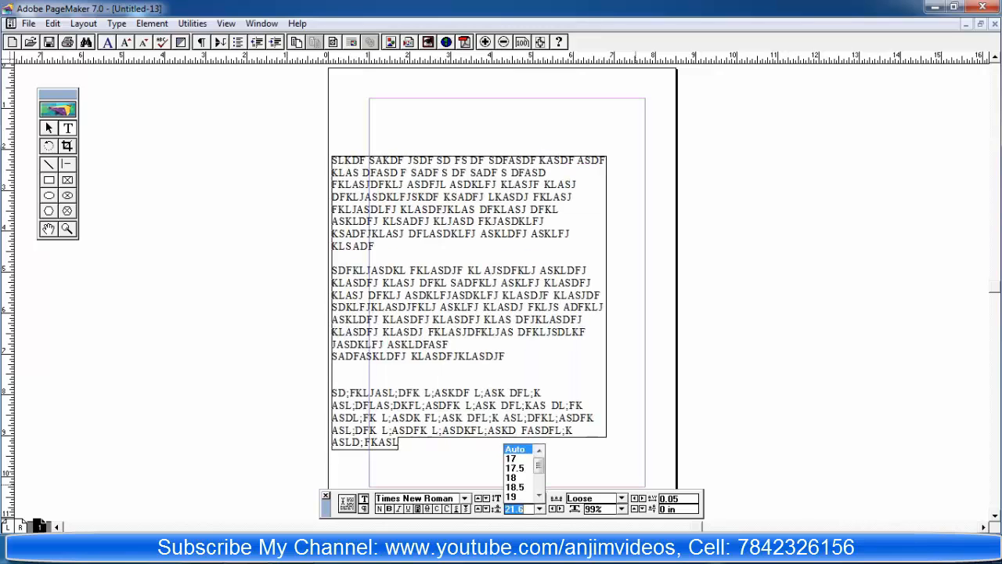
pyautogui.click(515, 458)
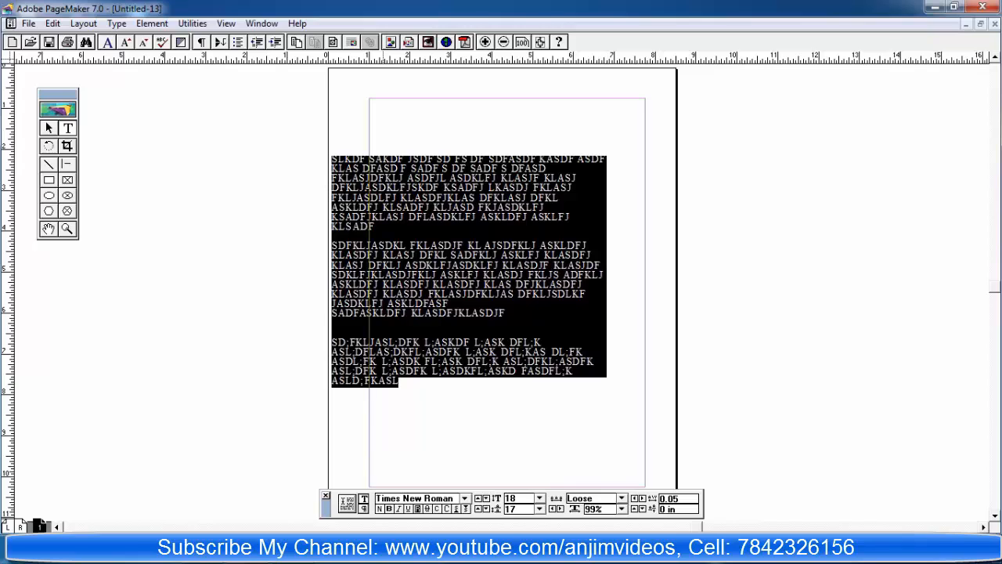
# Apply bold, italic and underline to the selected paragraphs
pyautogui.hotkey('ctrl', 'shift', 'b')
pyautogui.hotkey('ctrl', 'shift', 'i')
pyautogui.hotkey('ctrl', 'shift', 'u')
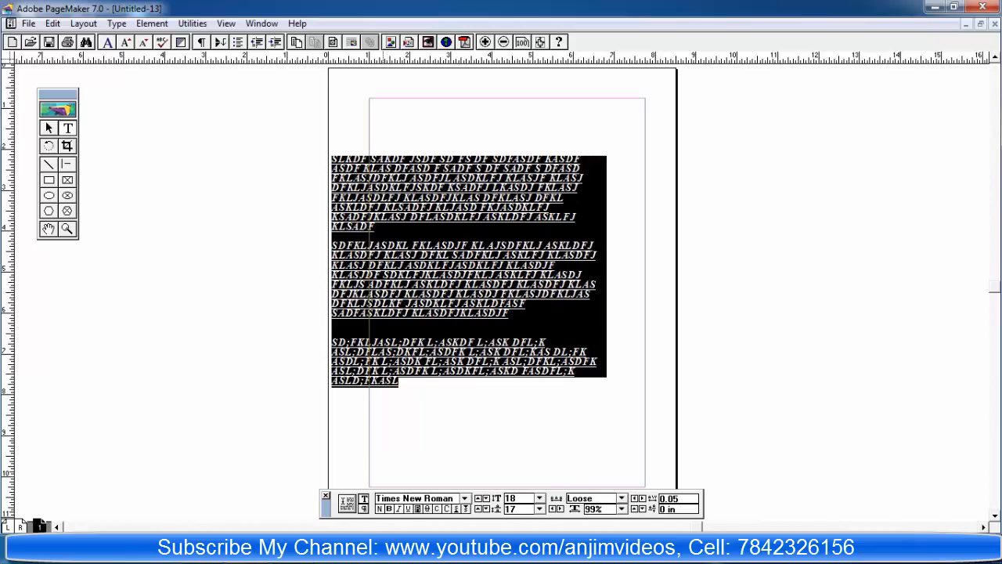
# Remove the underline, italic and bold styles from the paragraphs and deselect the text
pyautogui.hotkey('ctrl', 'shift', 'u')
pyautogui.hotkey('ctrl', 'shift', 'i')
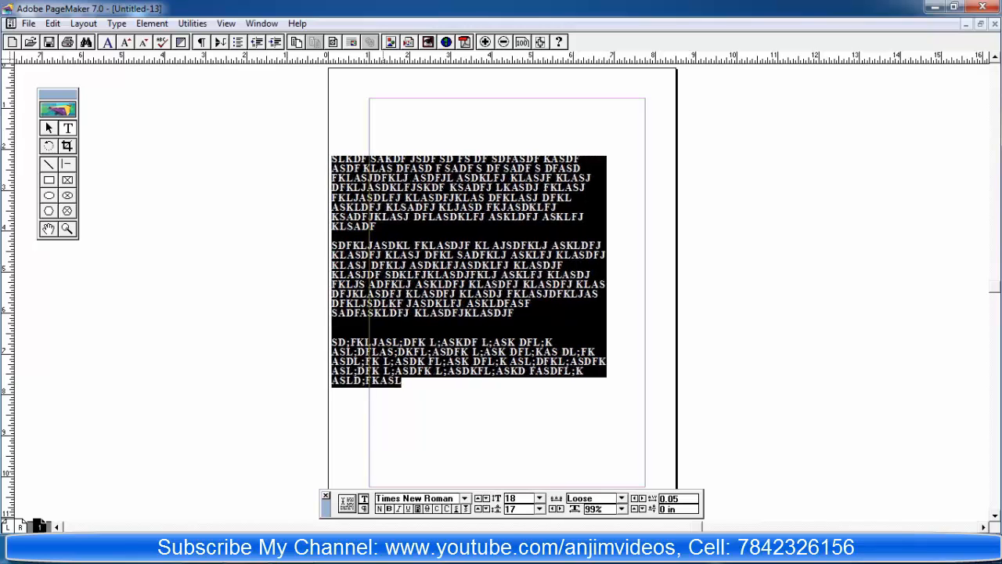
pyautogui.hotkey('ctrl', 'shift', 'b')
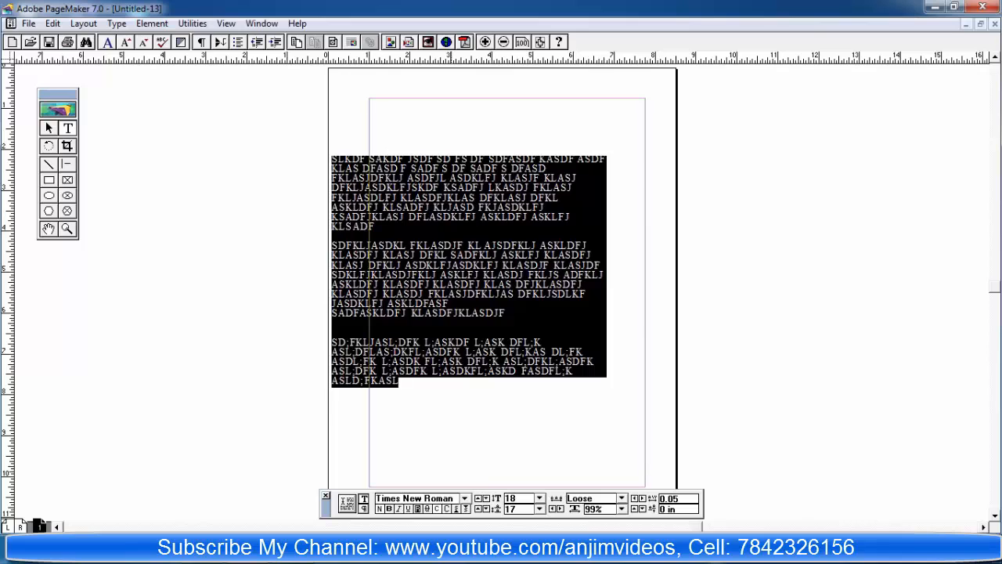
pyautogui.click(490, 366)
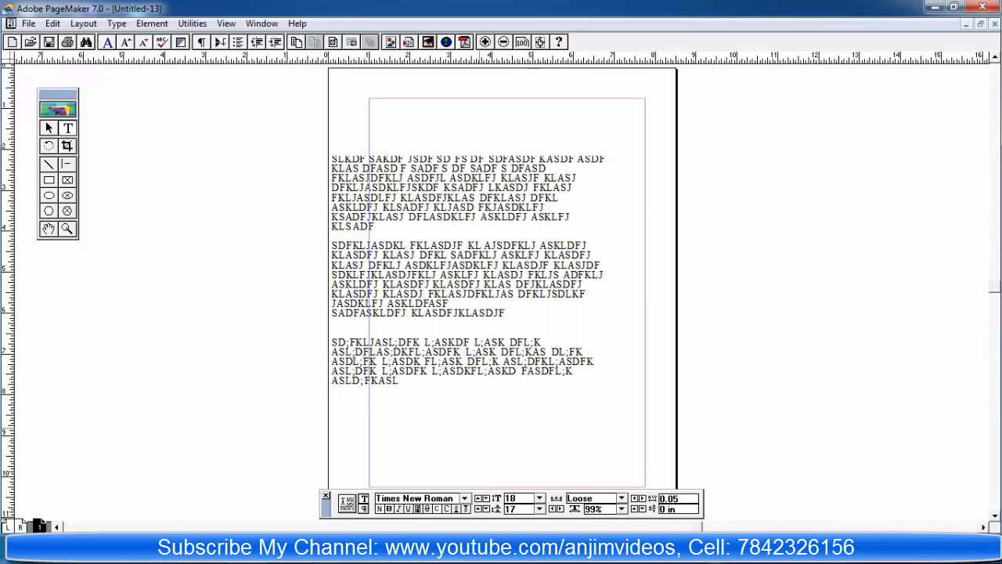
# Select the whole filler text block with the Pointer tool and delete it from the page
pyautogui.moveTo(436, 394); pyautogui.dragTo(165, 19)
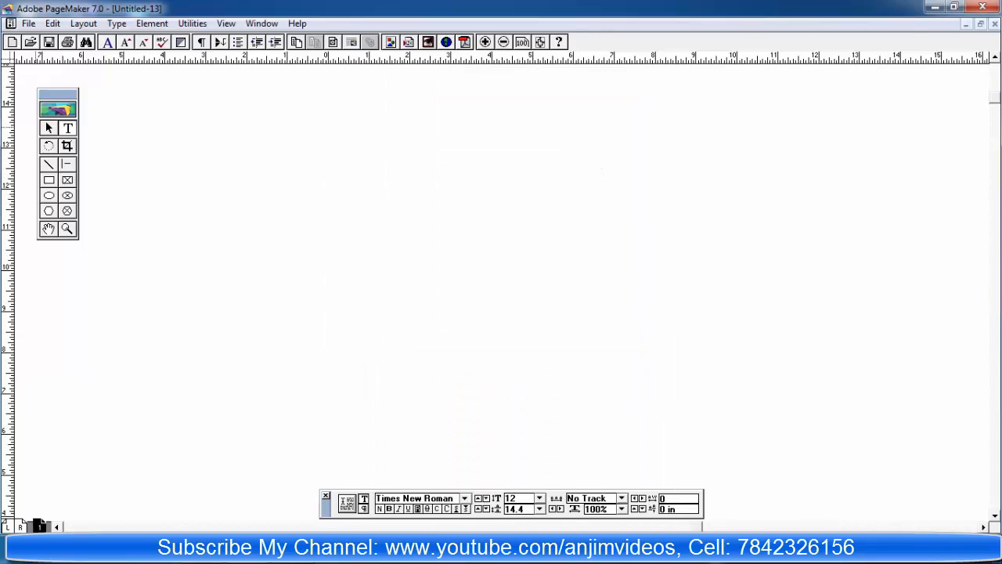
pyautogui.click(48, 127)
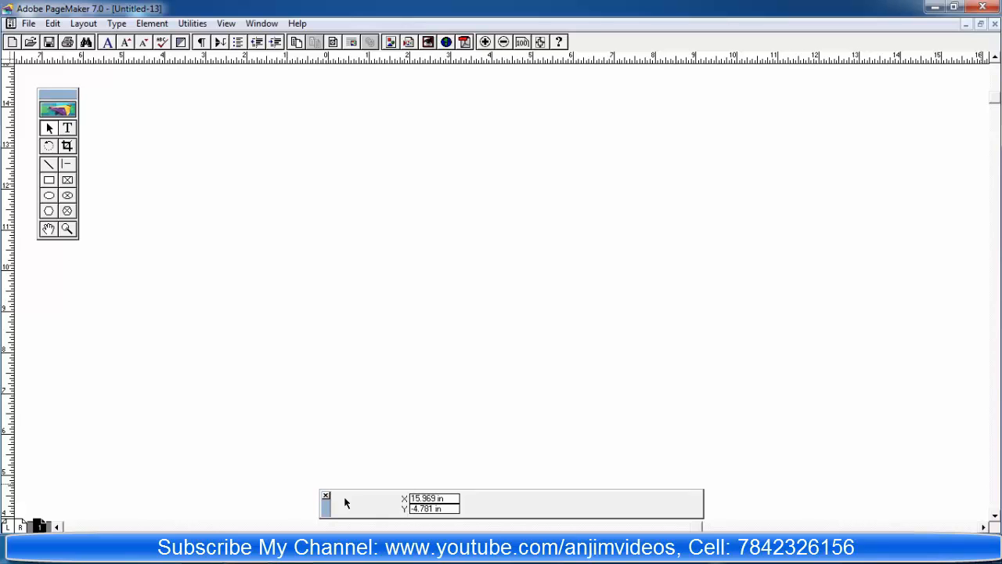
pyautogui.scroll(-15, 346, 502)
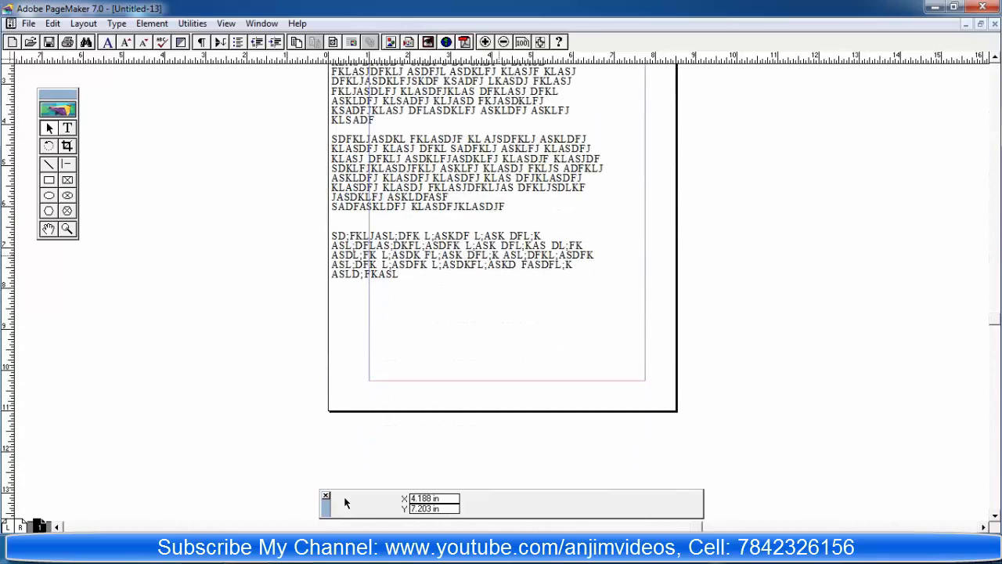
pyautogui.hotkey('ctrl', 'a')
pyautogui.press('Delete')
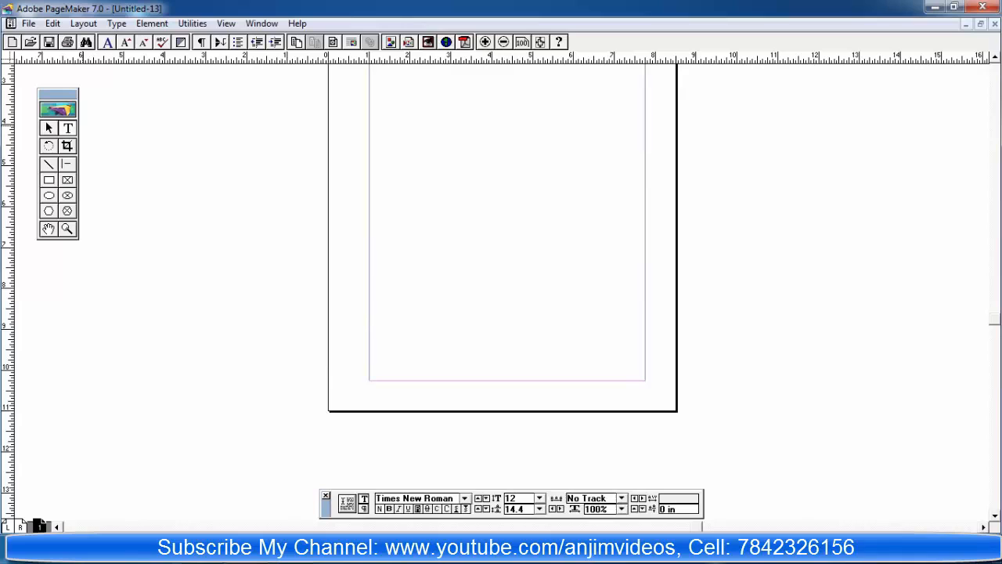
# Create a text block spanning the page margins and fill it with a three-line lowercase filler paragraph starting with "sdjfklasjdfklj"
pyautogui.scroll(6, 502, 314)
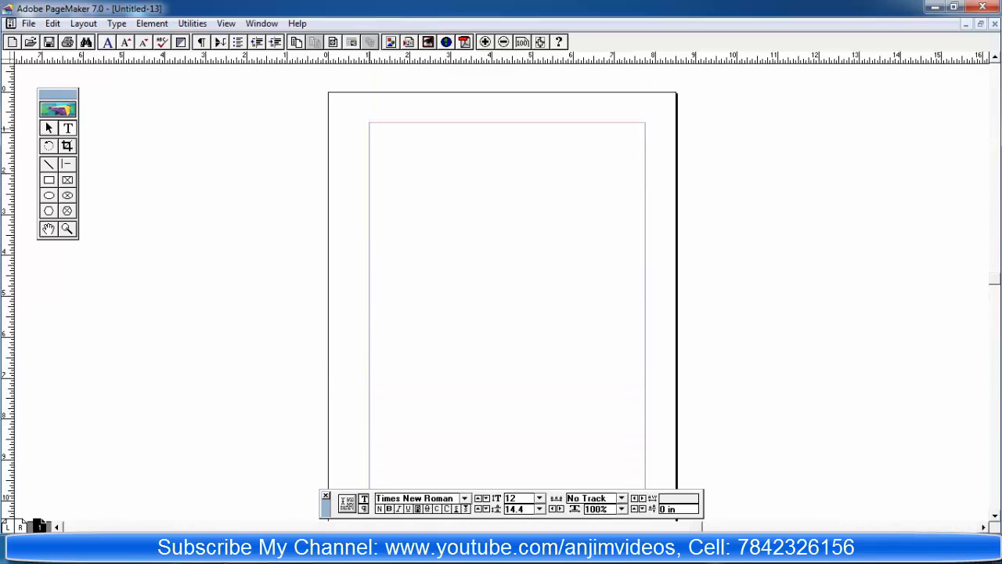
pyautogui.moveTo(370, 127); pyautogui.dragTo(646, 436)
pyautogui.write('ASD')
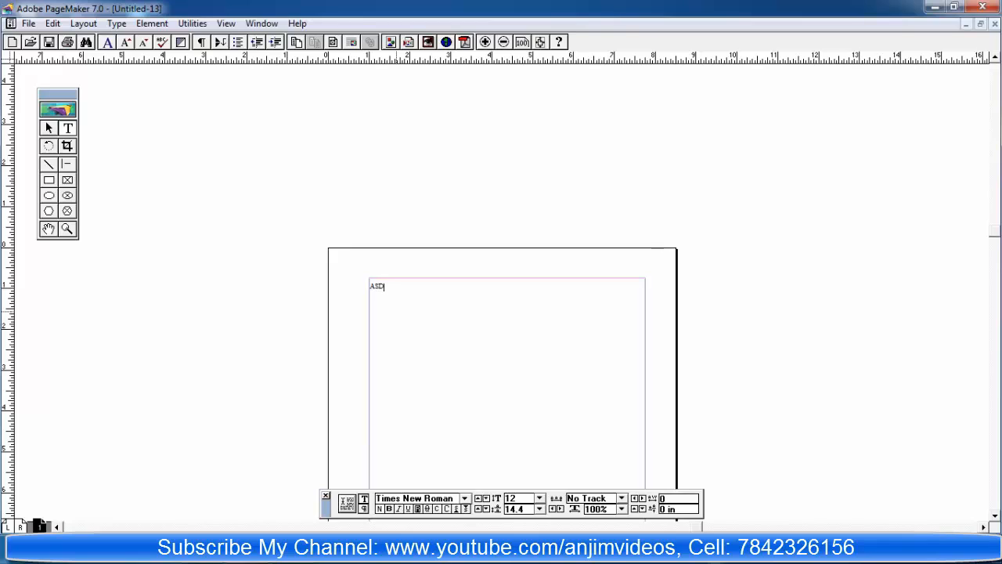
pyautogui.press('BackSpace')
pyautogui.press('BackSpace')
pyautogui.press('BackSpace')
pyautogui.write('sdjfklasjdfklj askldfj askldfj klasjfklasjdfklasj dfkljaskldfaskldfjaskldfj klasdj')
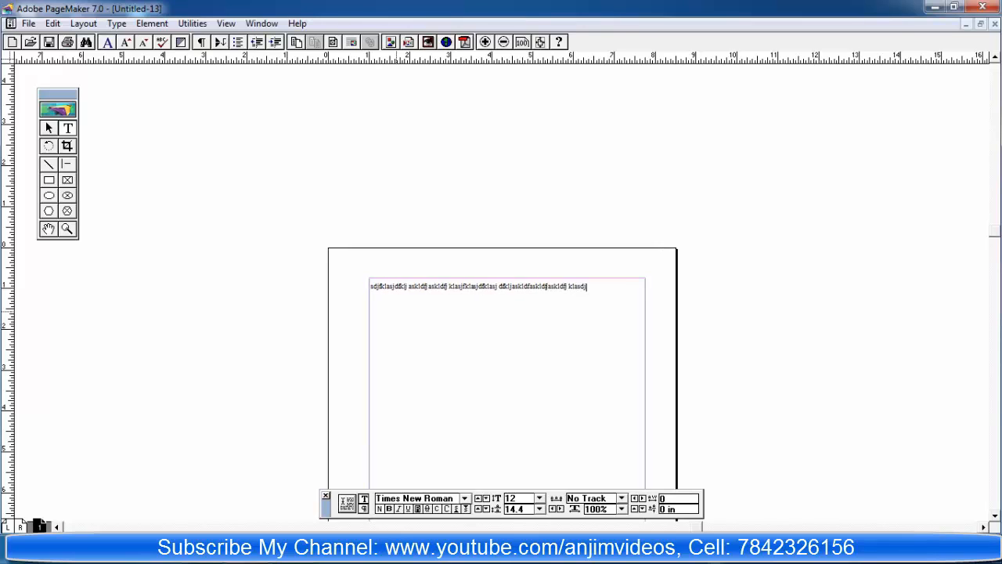
pyautogui.write('fklasdjfdasj dfklsj adklfj askldfjklsadfj klasdj fklj askldfj klasdfj klasdj f')
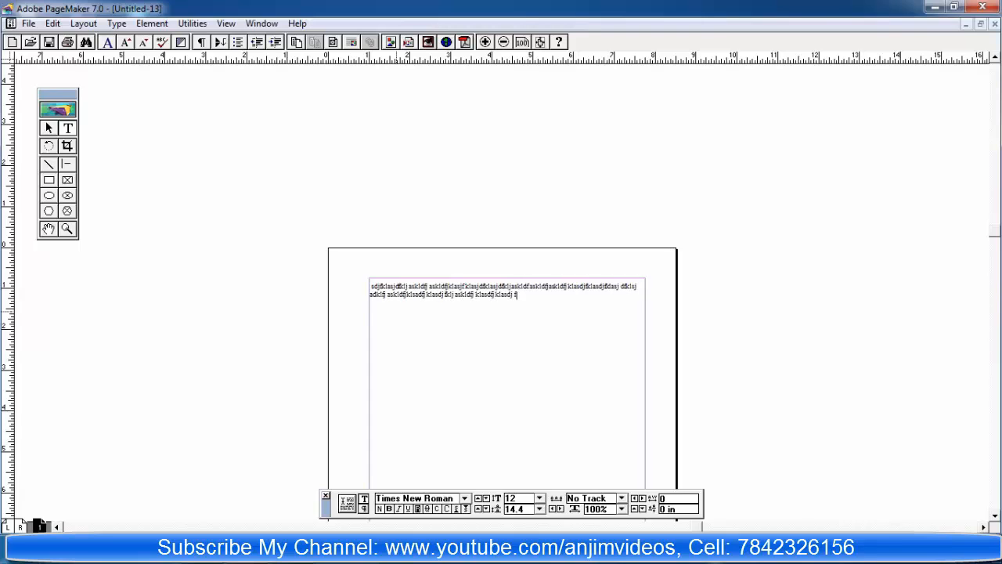
pyautogui.write('klsdjklfjaskldfj klasdj fljasdfljasdfklj asdklfj skladfjklasdfj klasjd fklasj dfklj asdfkljasdf')
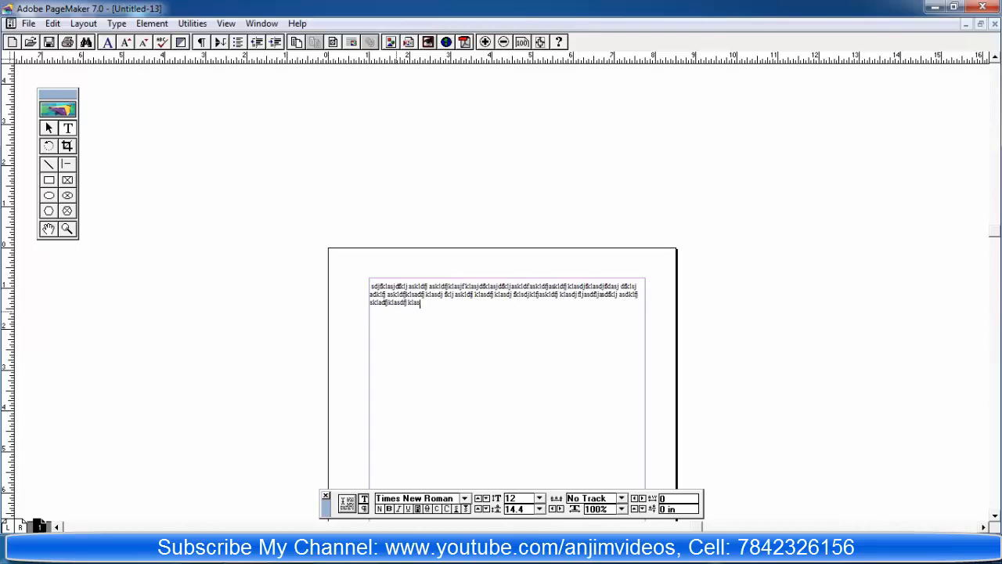
# Leave a blank line and add a second filler paragraph of about three lines starting with "sdfjkasdl;"
pyautogui.press('Return')
pyautogui.press('Return')
pyautogui.write('sdfjkasdl;')
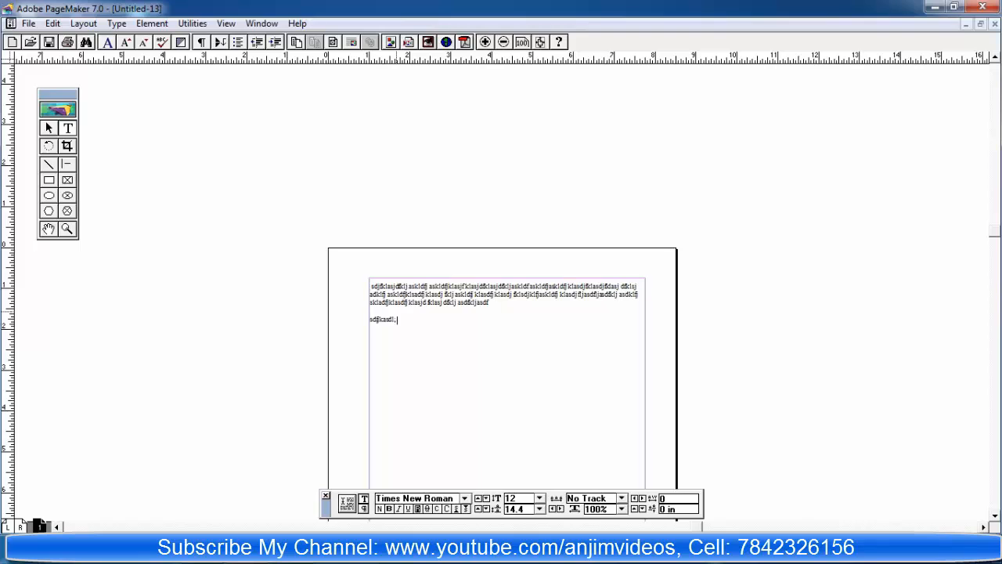
pyautogui.write('fkl;asdk fl;kasdfl;ksl;dfkl;asdkfl;asdkfl;asdkfl;askdfl;kasd fl;')
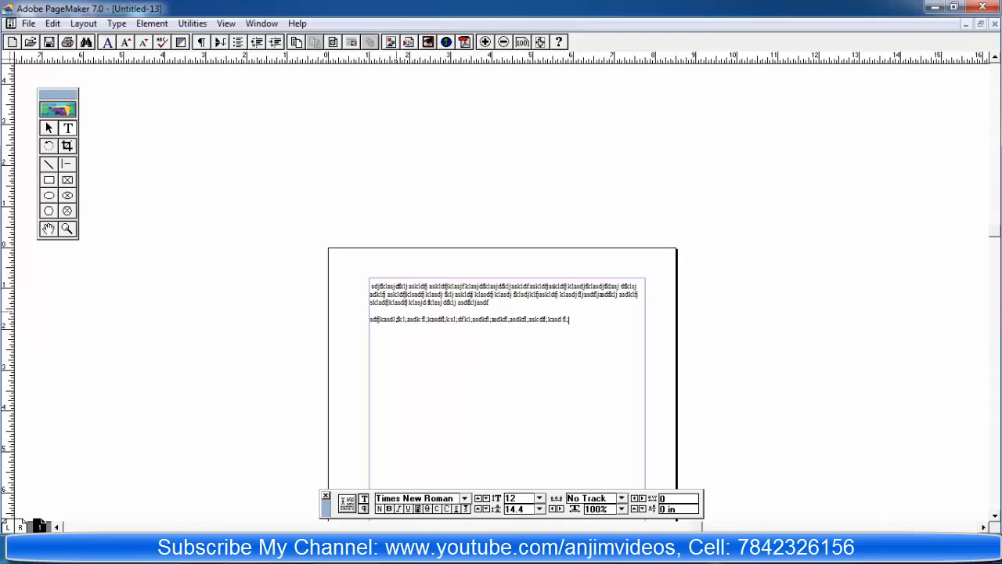
pyautogui.write('kd;fasl;dfkl;asfkl;asdk fl;asdk fl;kasdl;fk l;asdk l;asdfklas;')
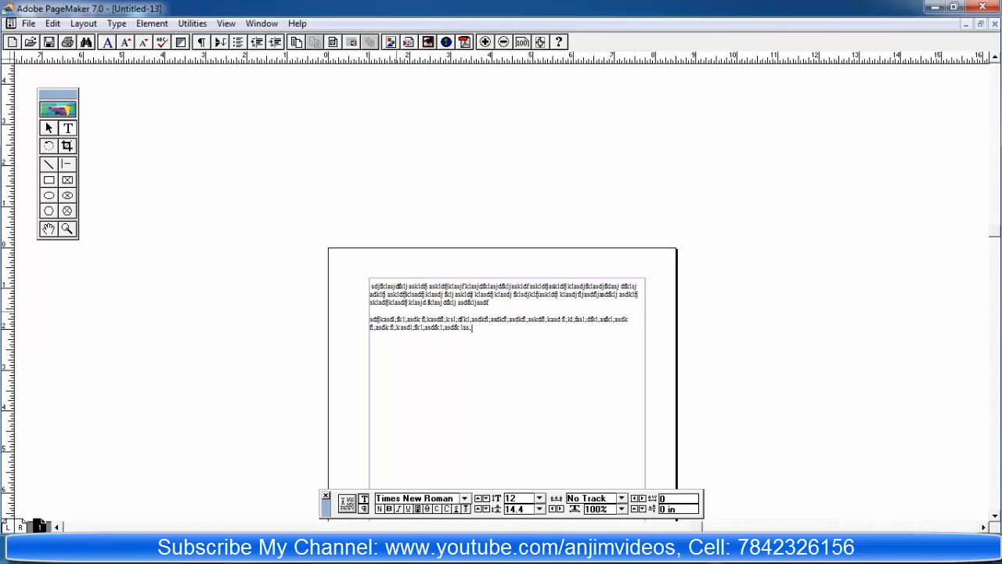
pyautogui.write('fkl;asdk fl;asdkfl;k asdl;fkasdl;fkasl;dkfl;asdfkl;asdfk l;askdfl;ask dfl;kasld;fkasl;fk asl;fk asl;')
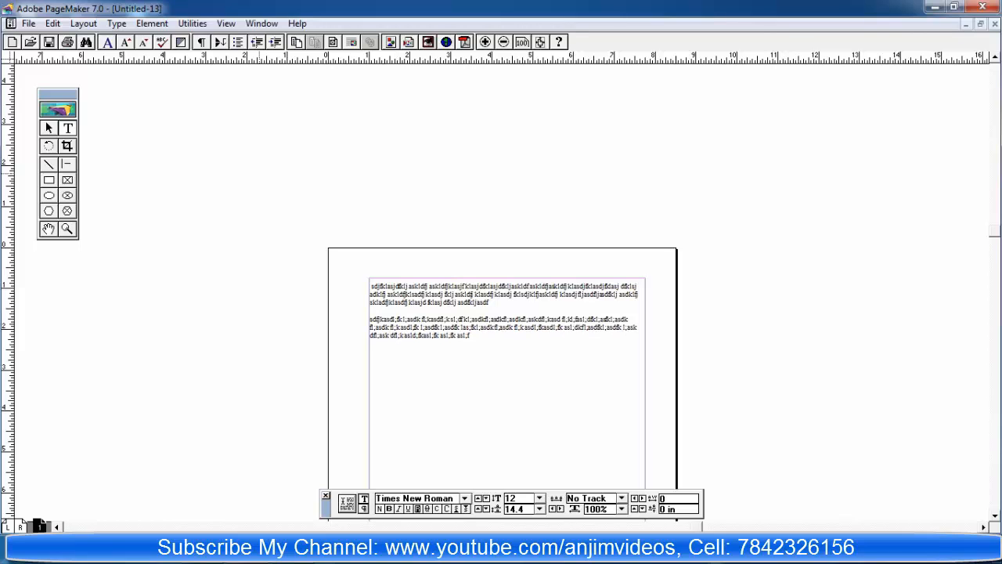
# Select all the text in both paragraphs and set its font size to 30
pyautogui.hotkey('ctrl', 'a')
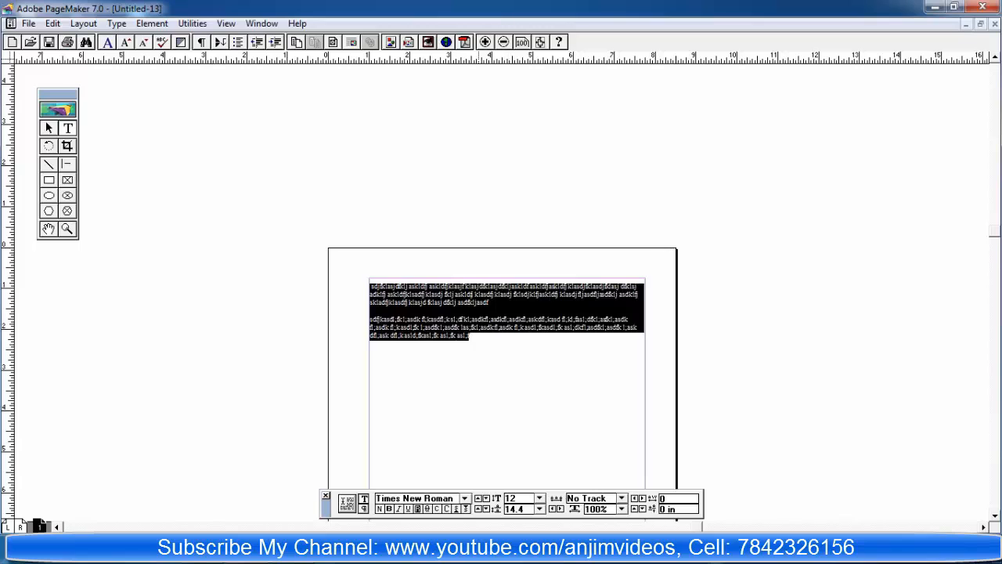
pyautogui.click(539, 498)
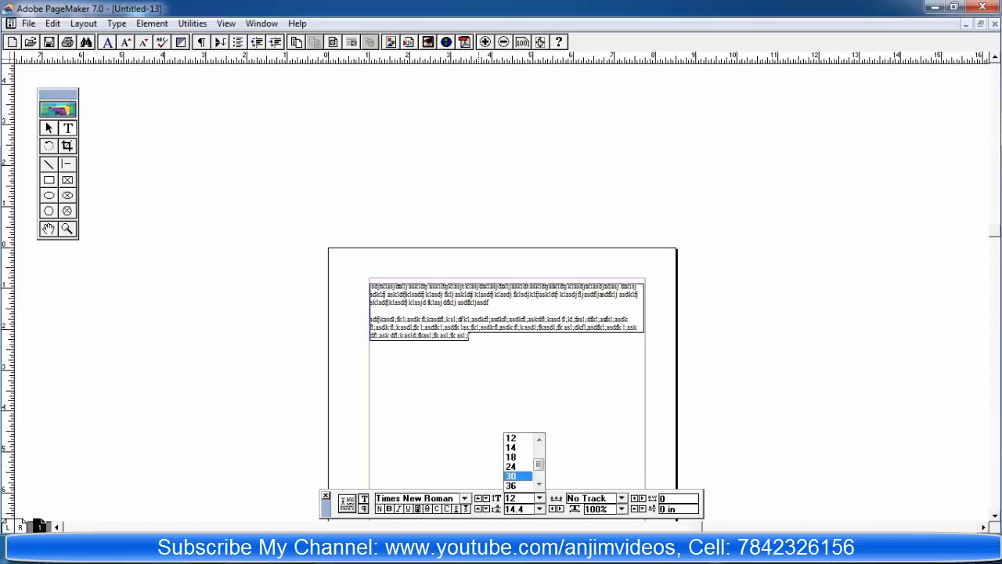
pyautogui.click(510, 476)
# Select the text block with the Pointer tool, view the page at Actual Size, and return to Fit in Window
pyautogui.click(49, 127)
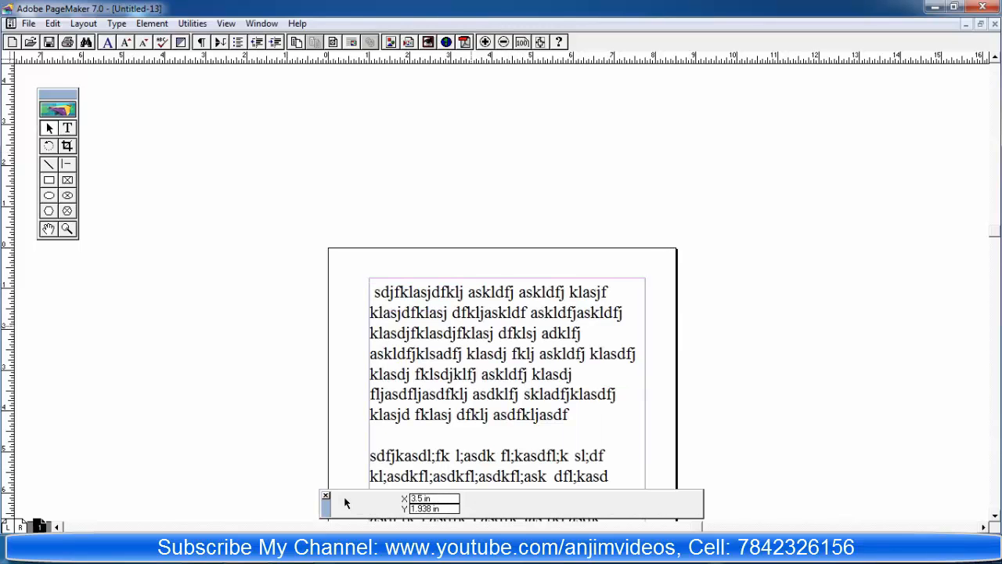
pyautogui.scroll(-3, 345, 501)
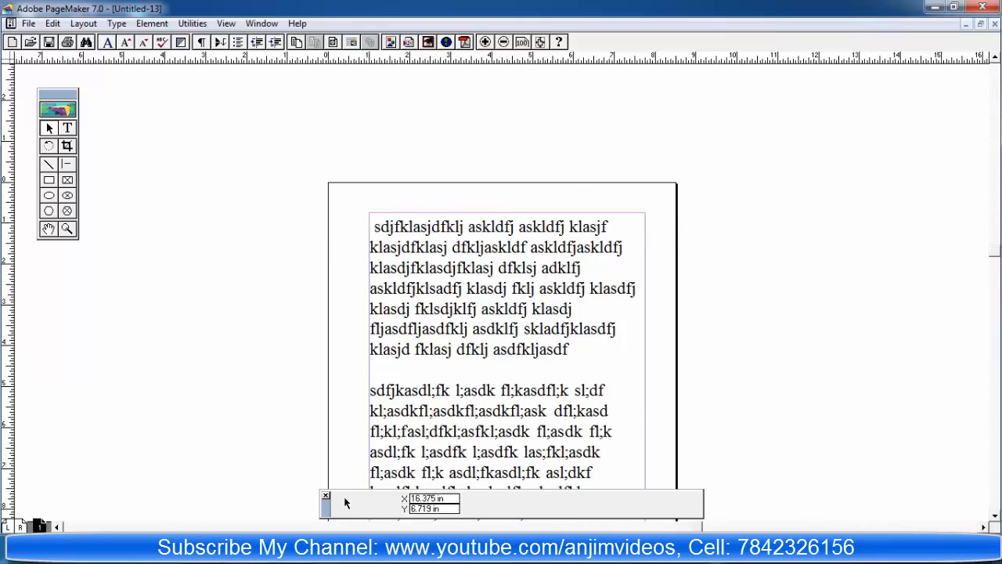
pyautogui.click(459, 313)
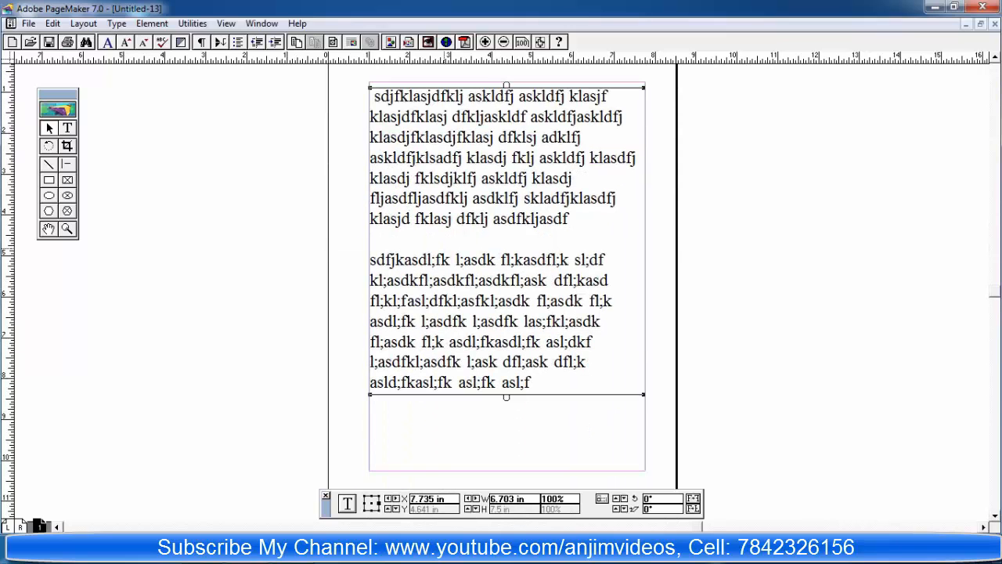
pyautogui.click(227, 24)
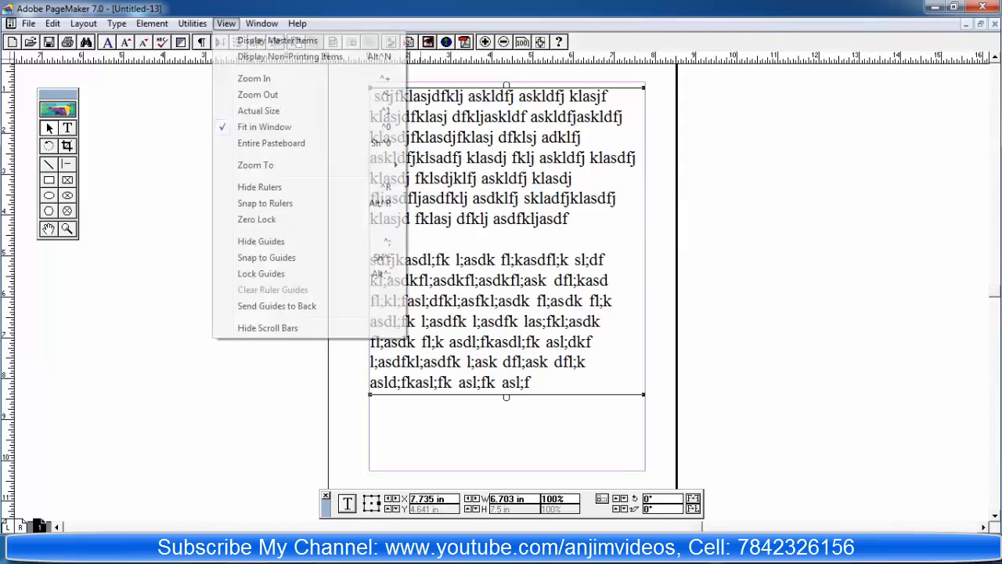
pyautogui.click(258, 110)
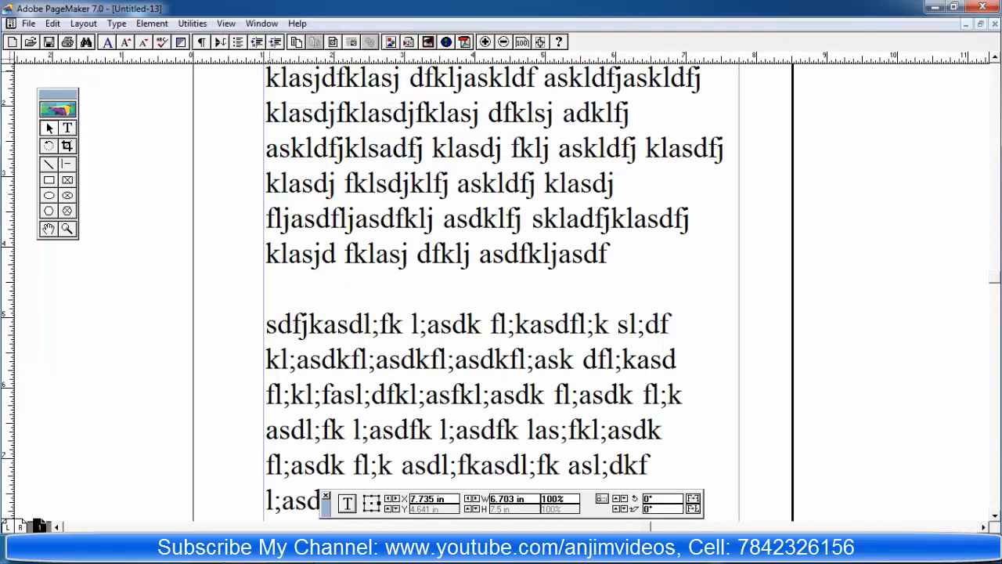
pyautogui.click(226, 23)
pyautogui.click(259, 128)
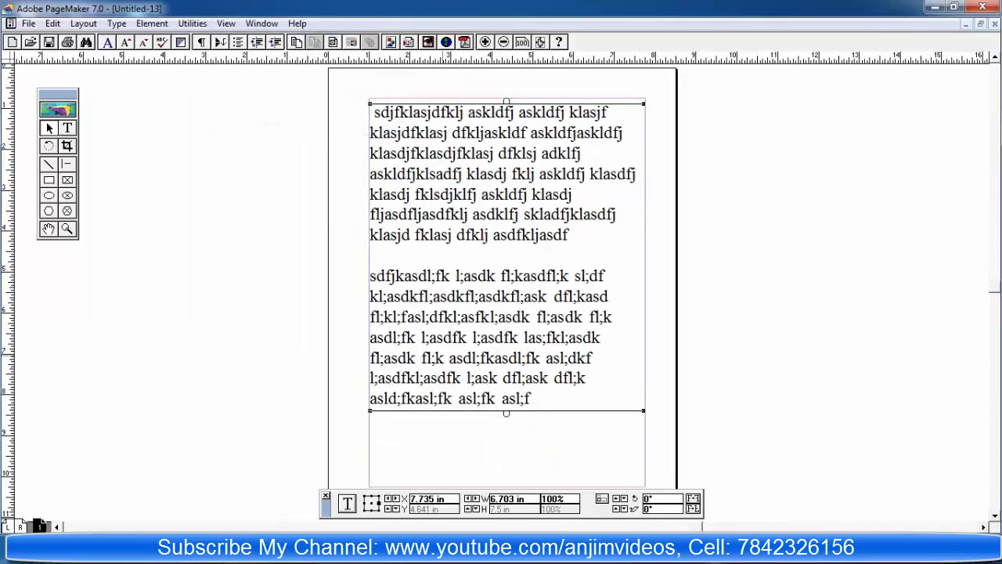
# Select both paragraphs with the Text tool, apply strikethrough to them and remove it again
pyautogui.click(67, 128)
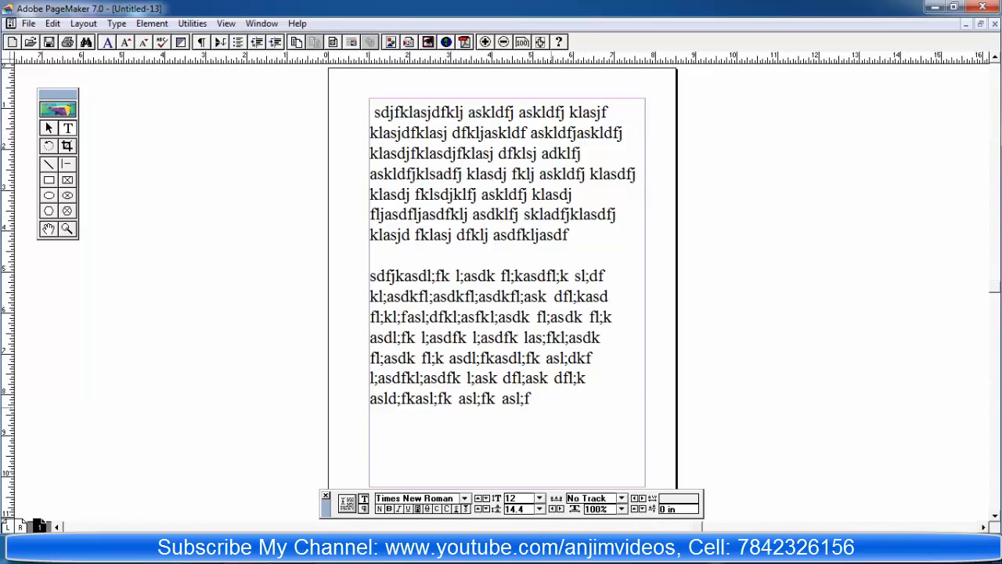
pyautogui.moveTo(550, 407); pyautogui.dragTo(425, 60)
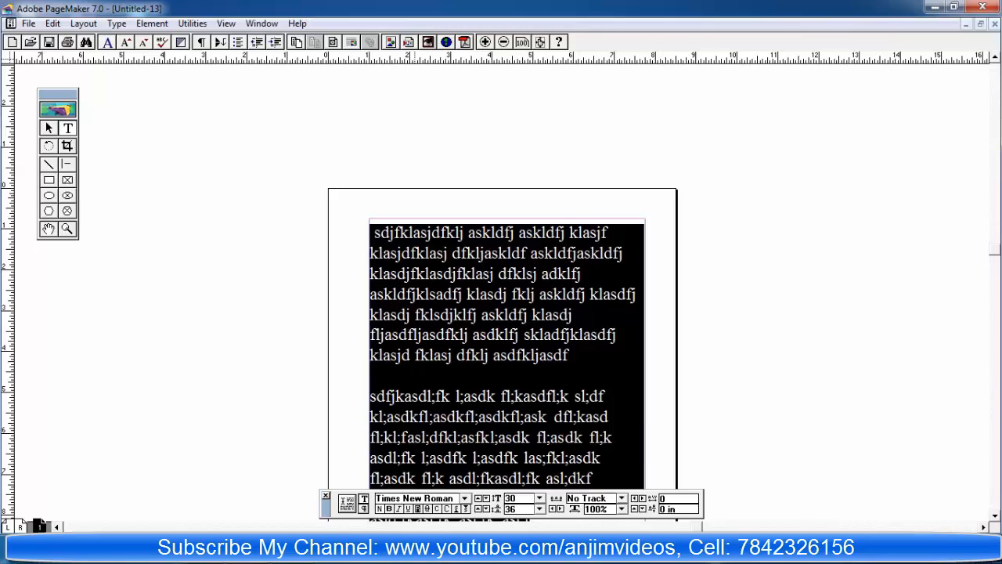
pyautogui.hotkey('ctrl', 'shift', '/')
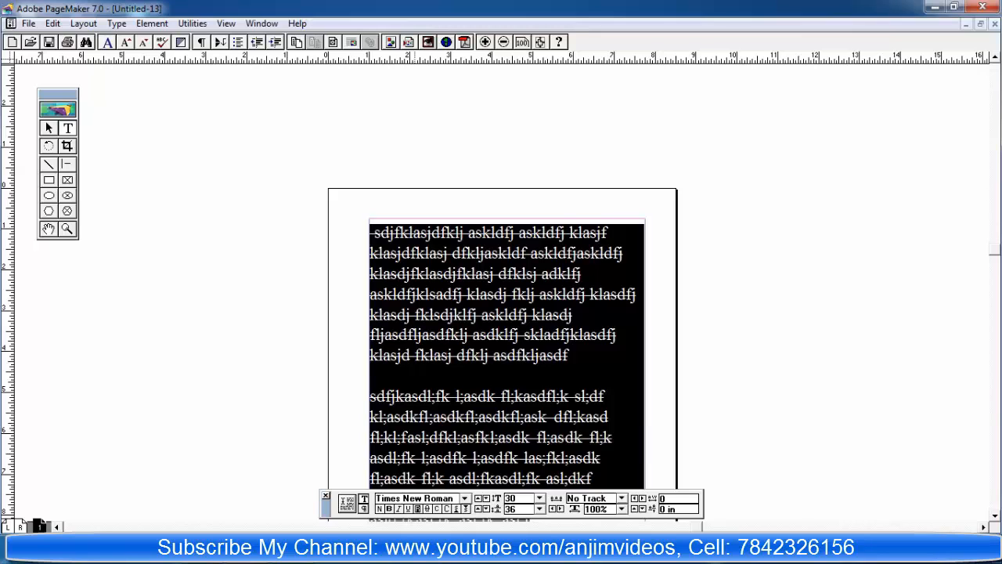
pyautogui.hotkey('ctrl', 'shift', '/')
# Switch both paragraphs through small caps and all caps, restore normal case, and deselect the text
pyautogui.hotkey('ctrl', 'shift', 'k')
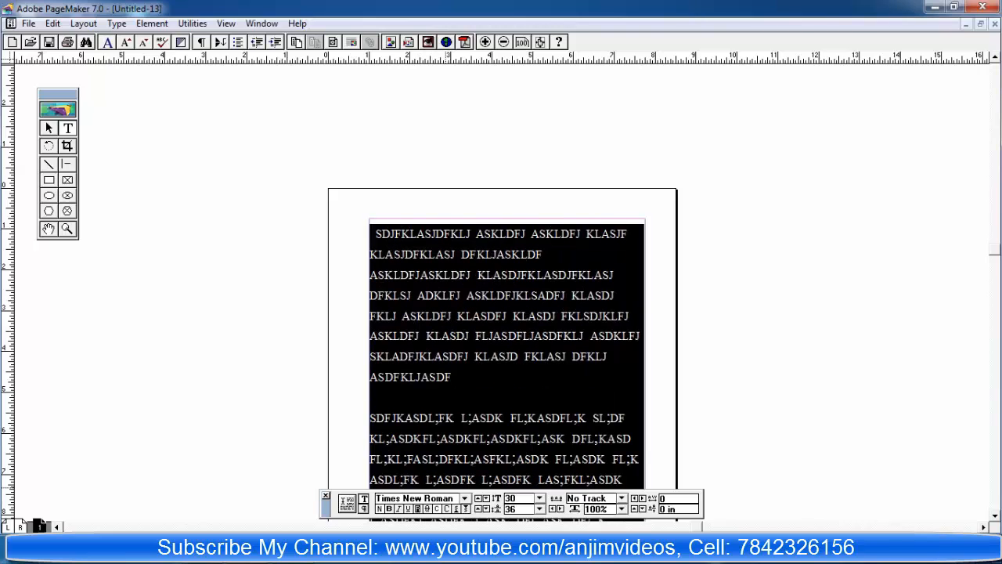
pyautogui.hotkey('ctrl', 'shift', 'k')
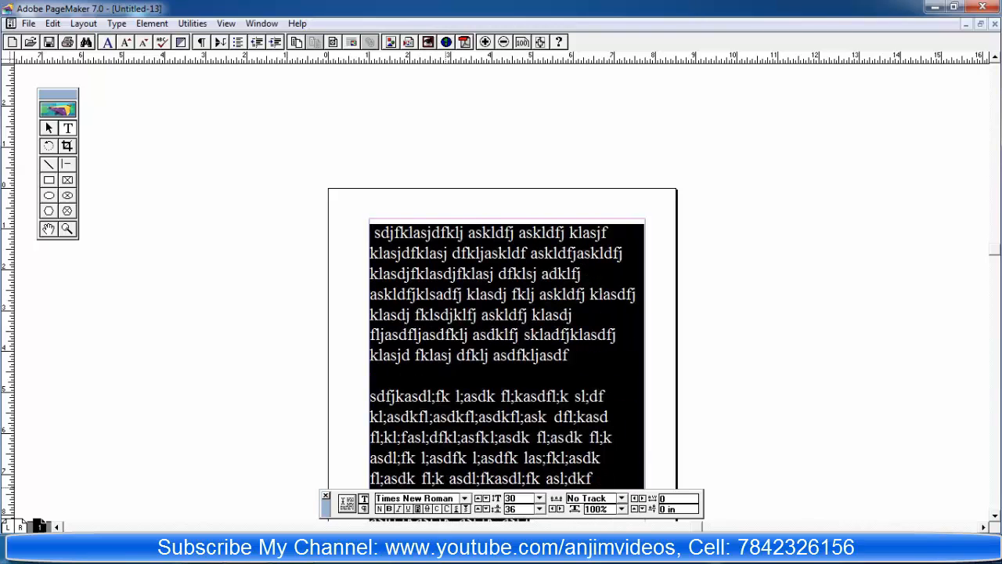
pyautogui.hotkey('ctrl', 'shift', 'k')
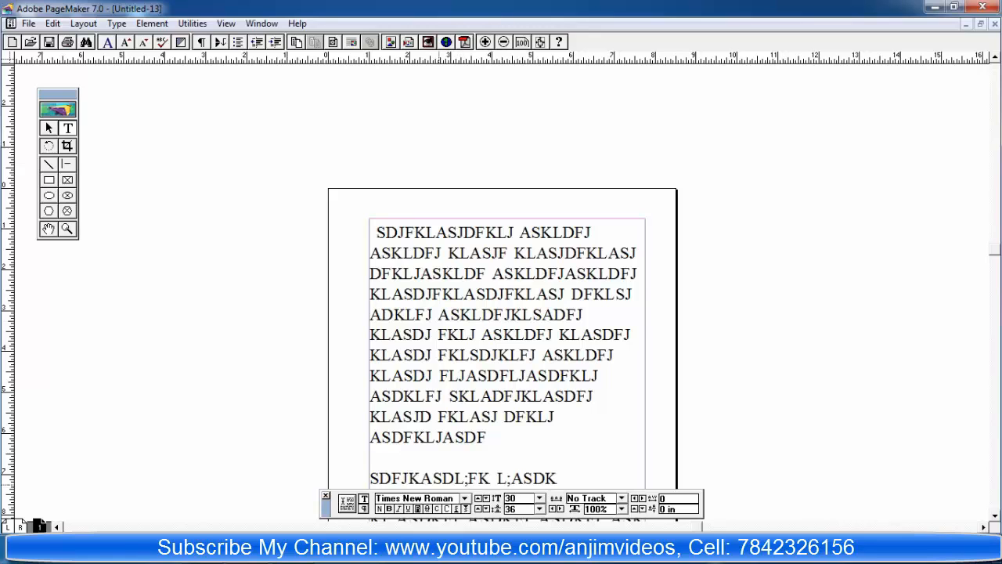
pyautogui.hotkey('ctrl', 'shift', 'k')
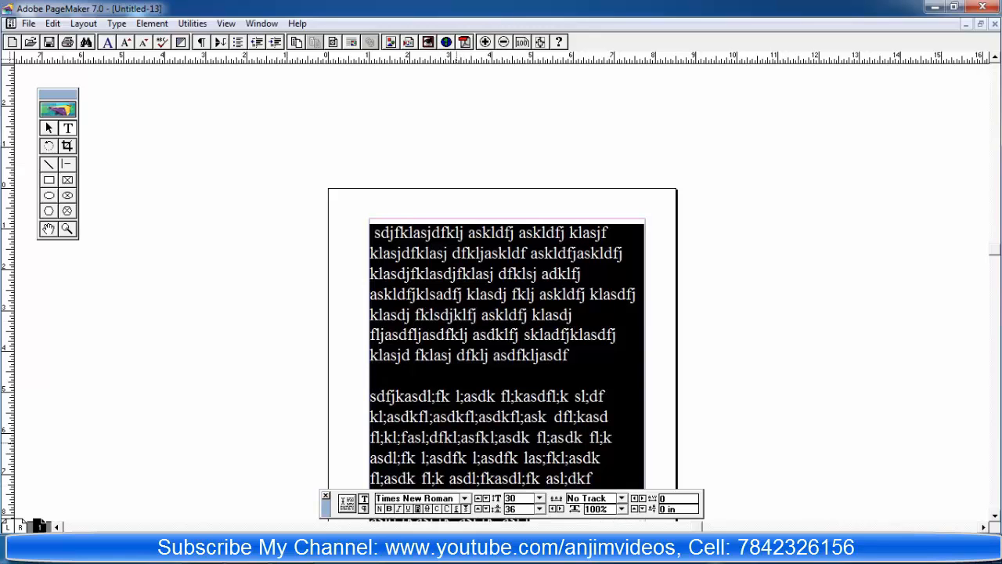
pyautogui.click(471, 356)
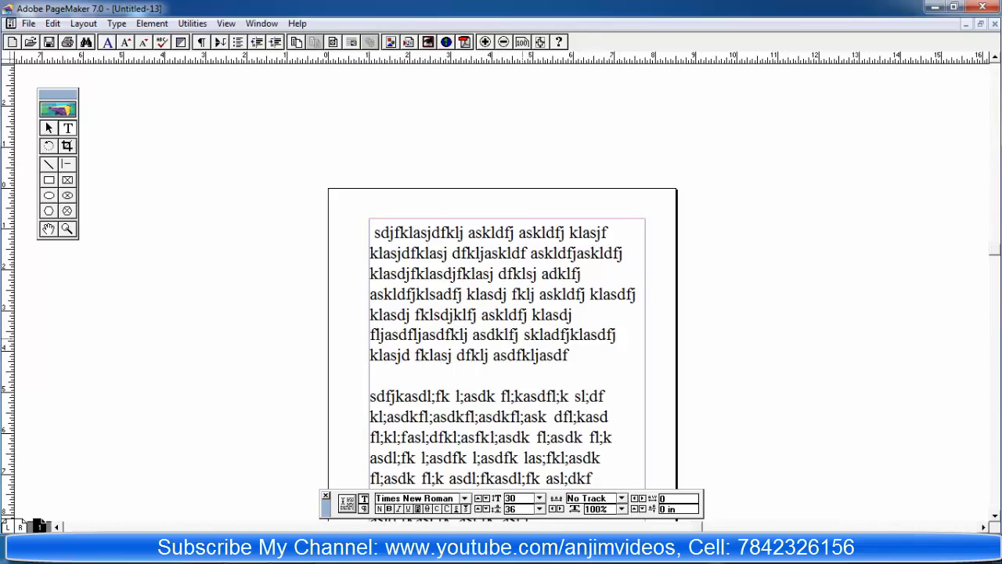
# Try superscript and subscript on the word "asdklfj" in the first paragraph, then restore its normal position
pyautogui.moveTo(524, 335); pyautogui.dragTo(472, 335)
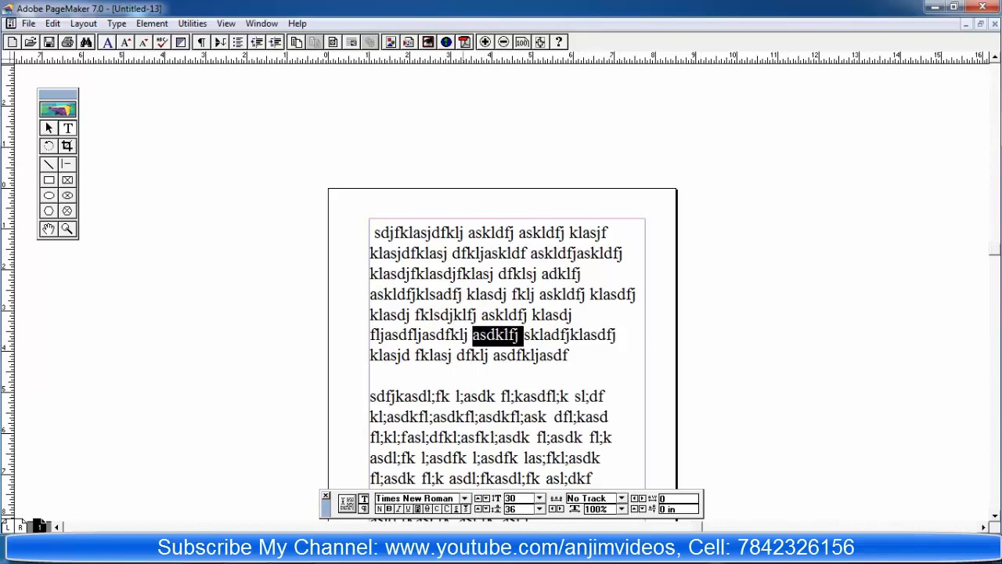
pyautogui.hotkey('ctrl', 'shift', '=')
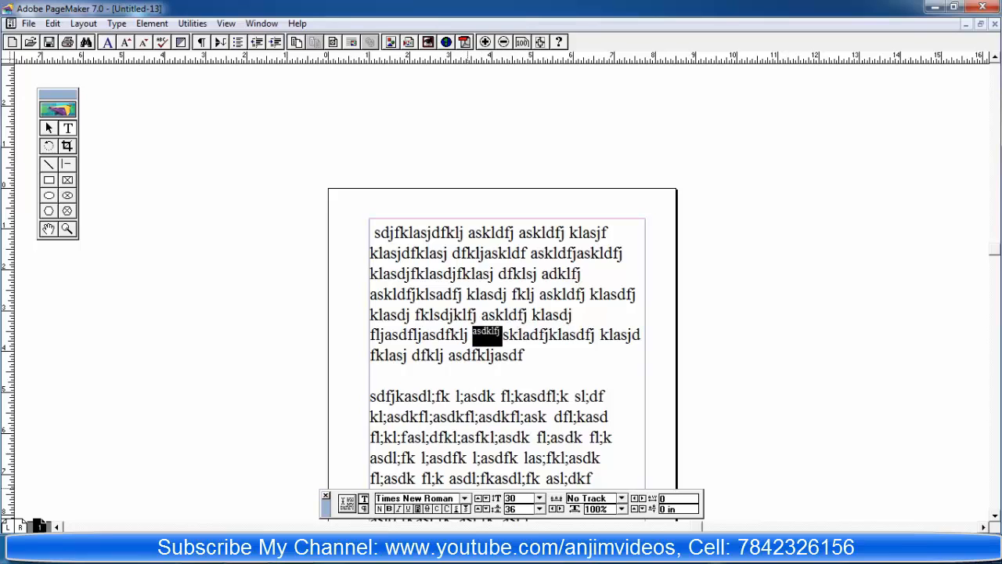
pyautogui.hotkey('ctrl', '\\')
pyautogui.hotkey('ctrl', 'shift', '=')
pyautogui.hotkey('ctrl', '\\')
pyautogui.hotkey('ctrl', '\\')
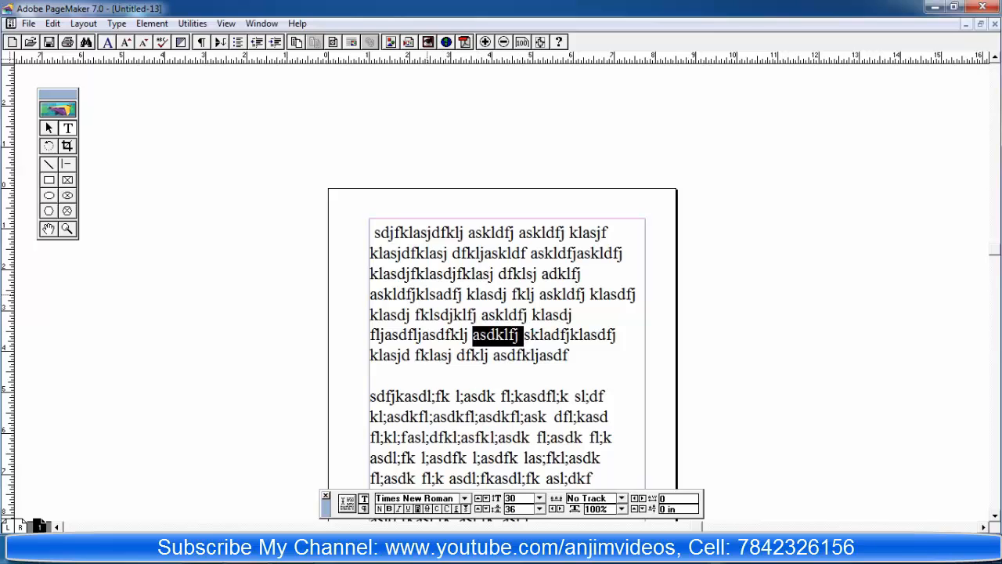
# Select all the text, move the control palette slightly up the page, and set the leading to 29
pyautogui.hotkey('ctrl', 'a')
pyautogui.scroll(-10, 501, 297)
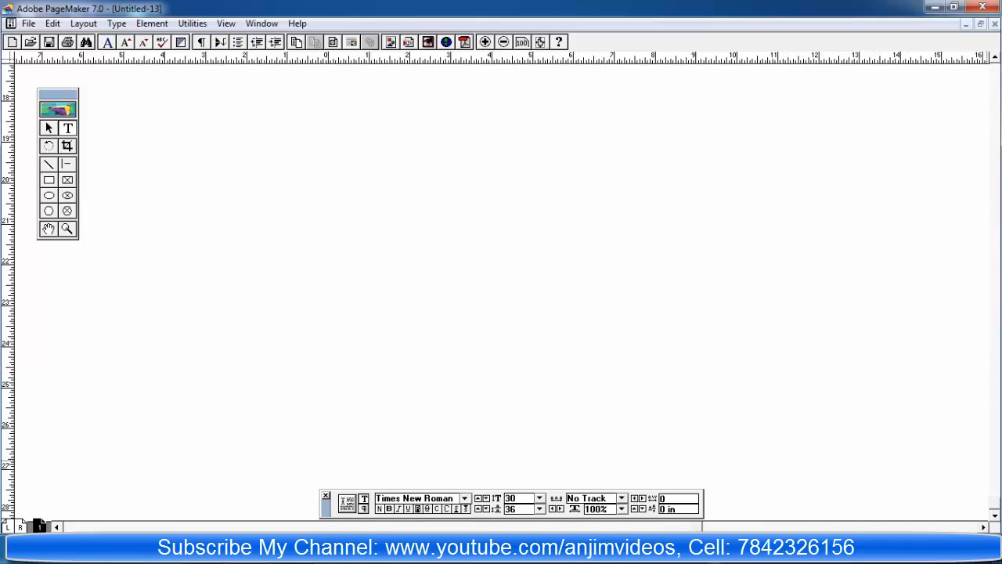
pyautogui.moveTo(994, 502); pyautogui.dragTo(994, 281)
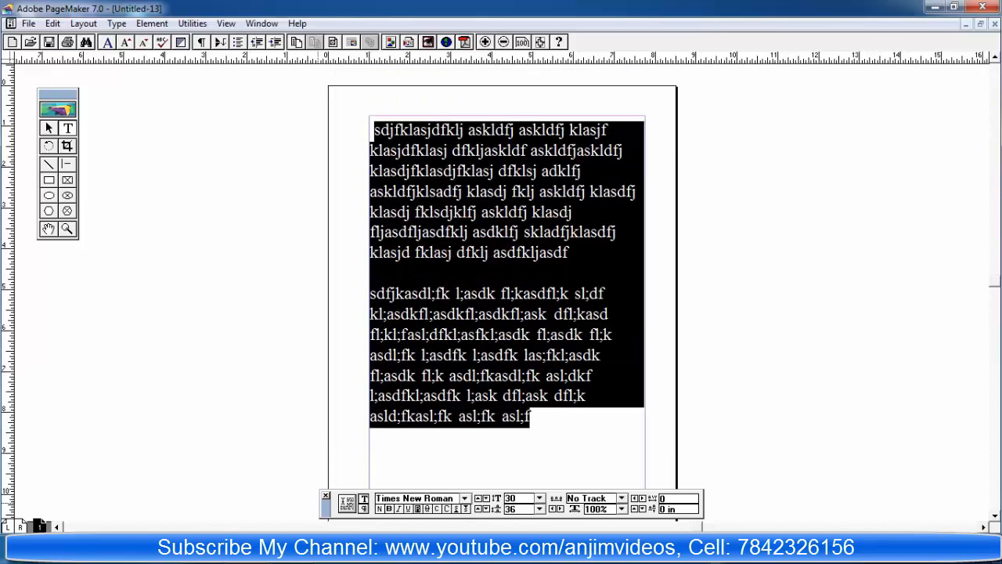
pyautogui.moveTo(325, 507); pyautogui.dragTo(334, 466)
pyautogui.click(548, 467)
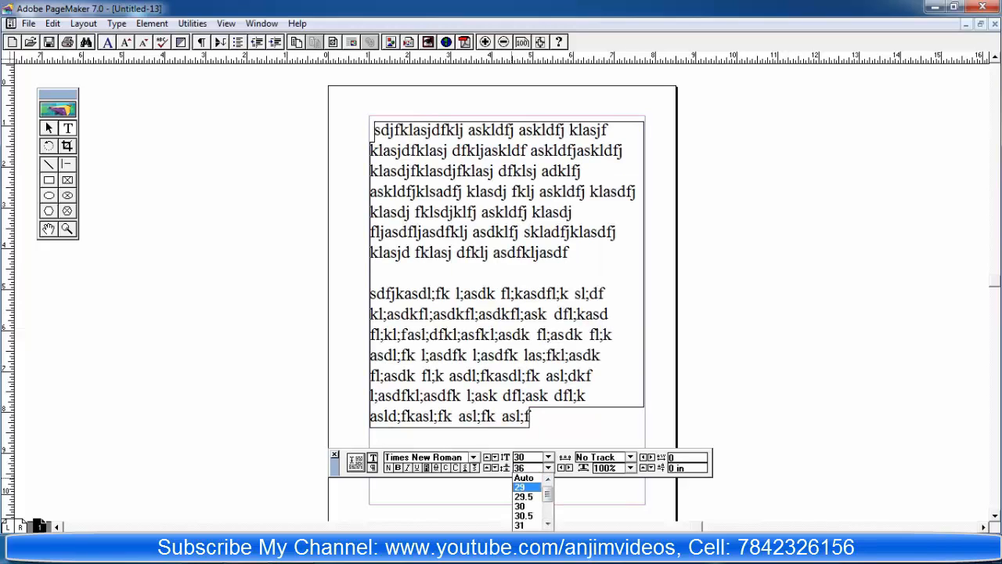
pyautogui.click(520, 487)
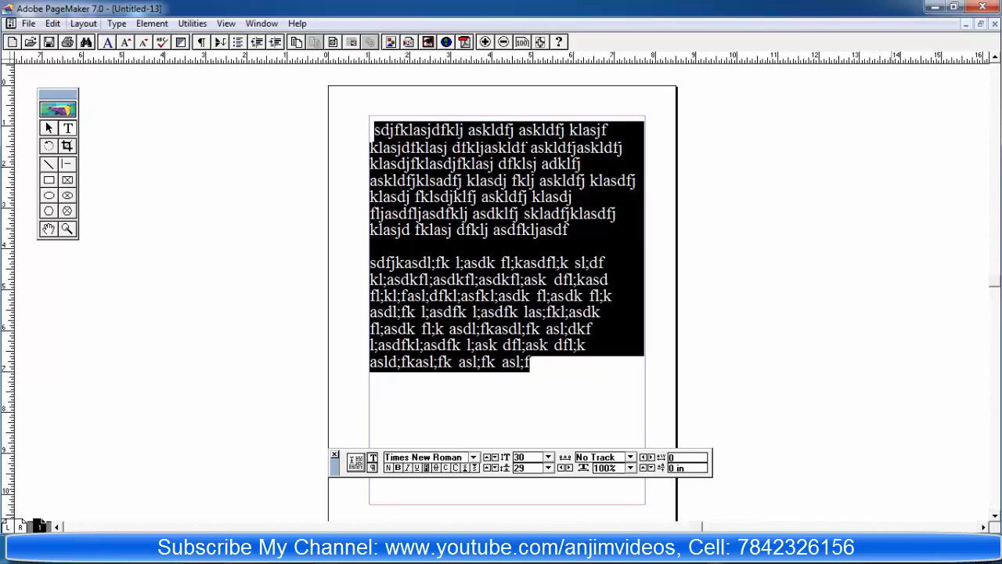
# Review the font, size, leading and horizontal scale options for the selected text, then deselect it
pyautogui.click(116, 24)
pyautogui.moveTo(137, 40)
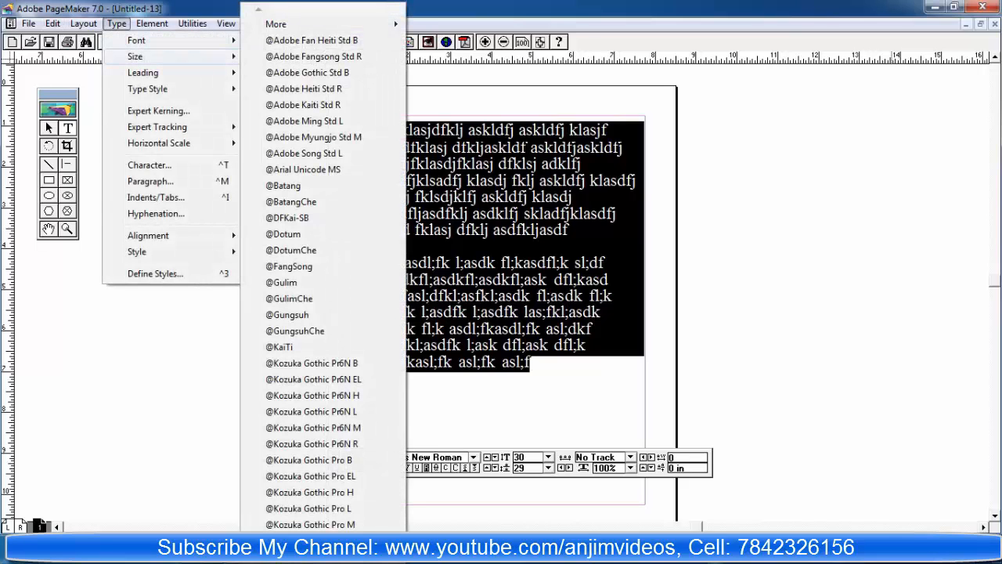
pyautogui.moveTo(142, 72)
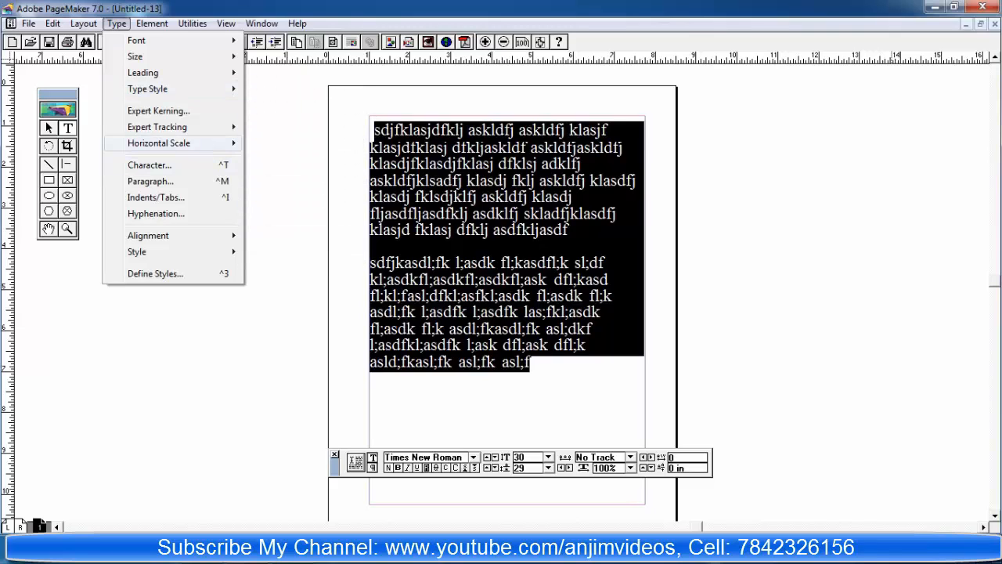
pyautogui.moveTo(159, 143)
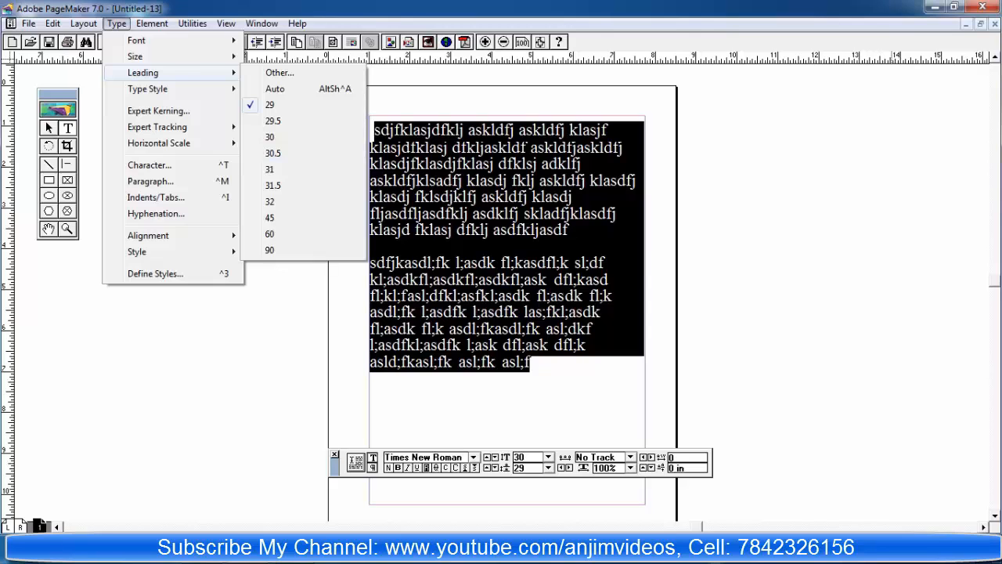
pyautogui.click(486, 330)
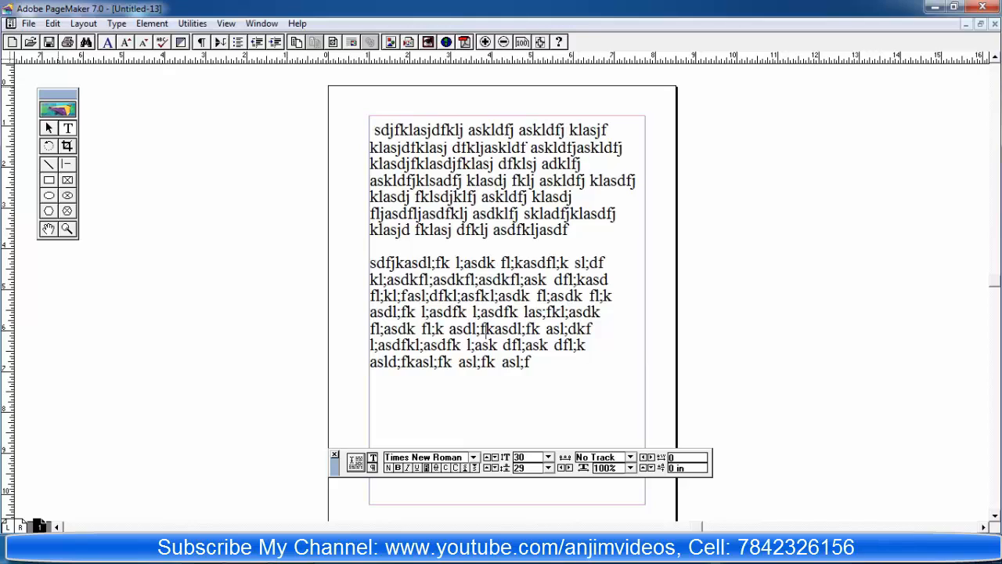
# Select the text block with the Pointer tool and shrink it to about 5.19 in wide and 3.32 in high
pyautogui.press('F9')
pyautogui.click(496, 356)
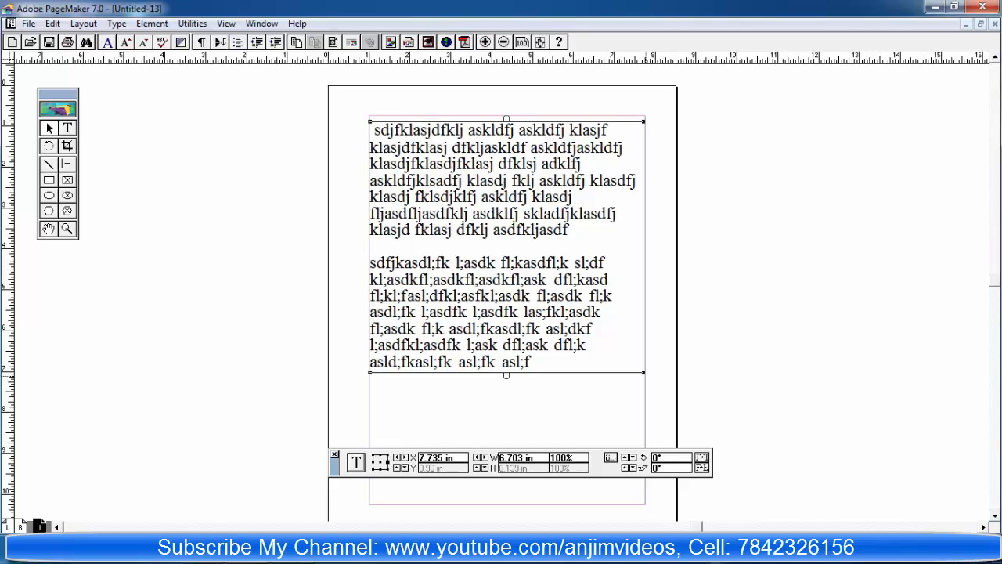
pyautogui.moveTo(643, 373); pyautogui.dragTo(582, 257)
# Move the shrunken text block around the page and leave it near the upper-left corner of the page margins
pyautogui.moveTo(460, 191)
pyautogui.mouseDown()
pyautogui.moveTo(512, 250)
pyautogui.moveTo(476, 182)
pyautogui.mouseUp()
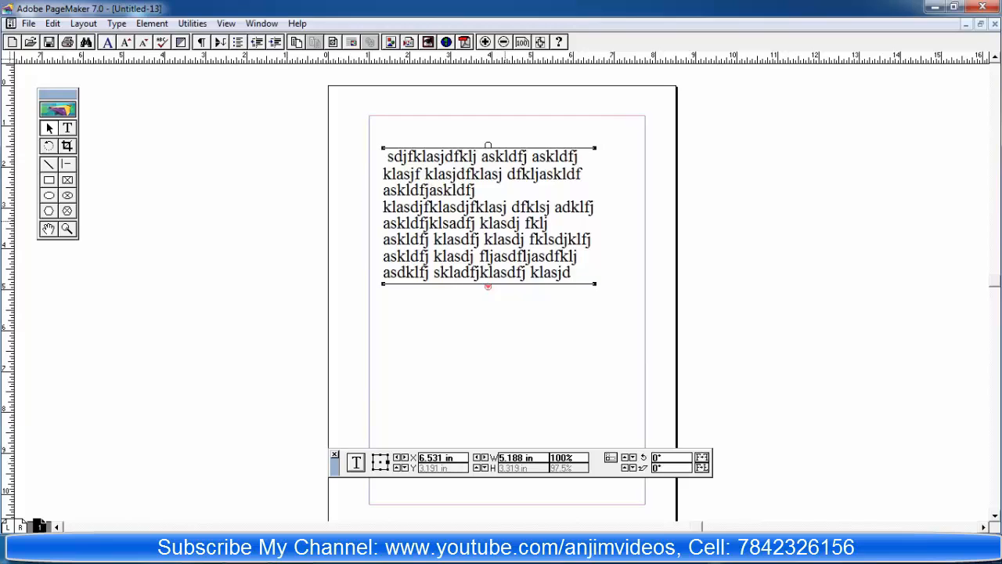
pyautogui.moveTo(504, 220); pyautogui.dragTo(533, 198)
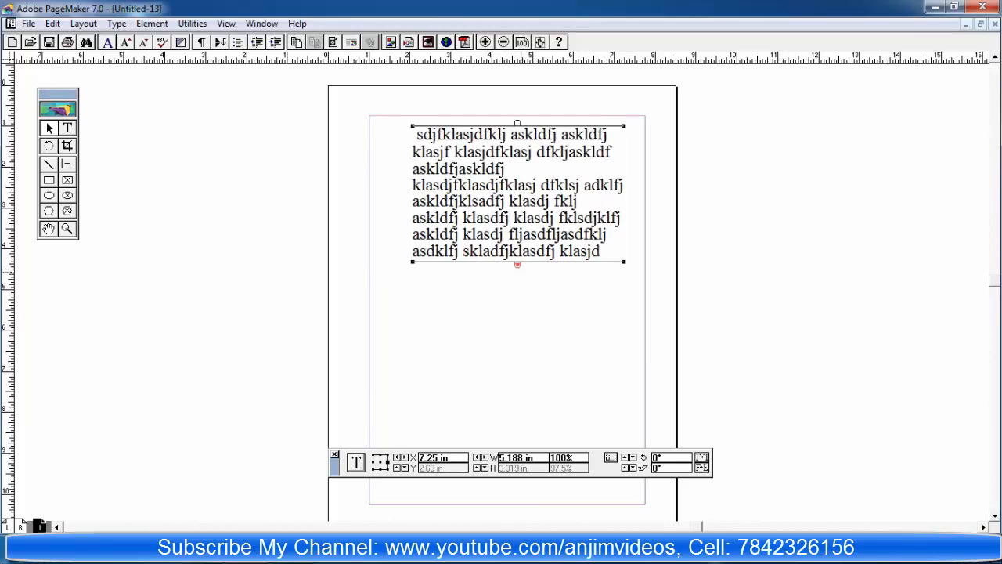
pyautogui.moveTo(519, 235); pyautogui.dragTo(480, 229)
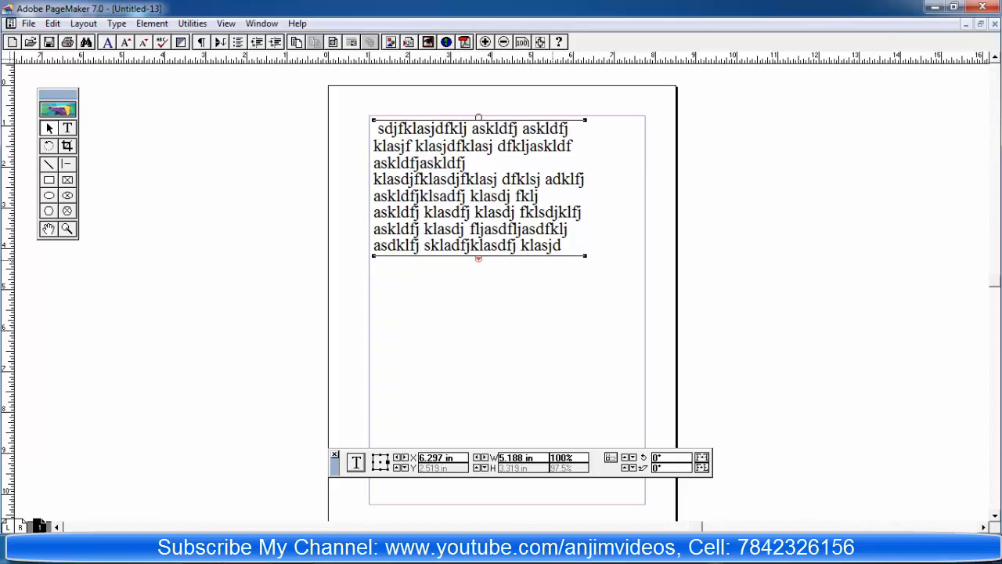
# Enlarge the text block, shrink it to about 5.44 in wide and 3.32 in high, and move it slightly down and right
pyautogui.moveTo(585, 255); pyautogui.dragTo(664, 364)
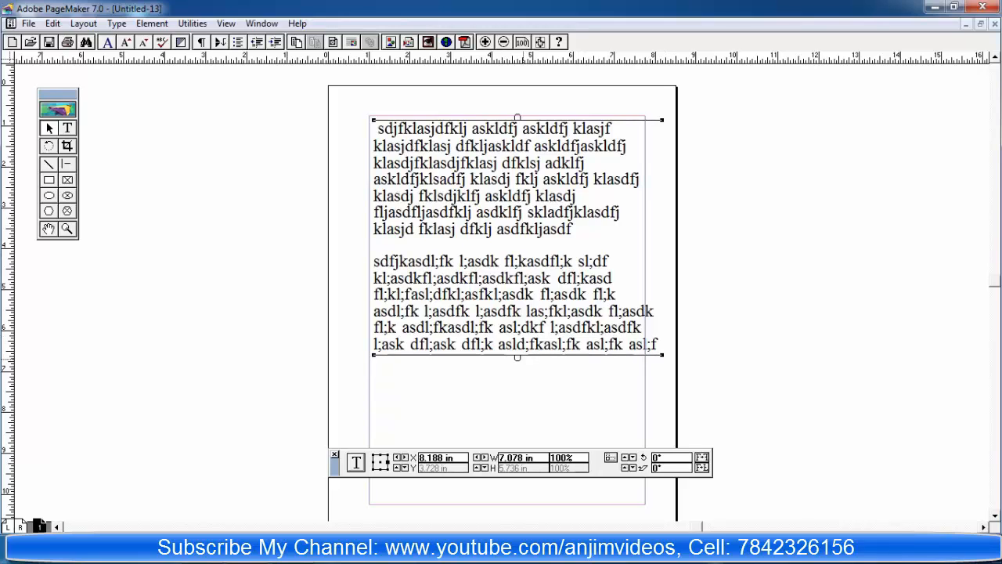
pyautogui.moveTo(664, 355); pyautogui.dragTo(596, 255)
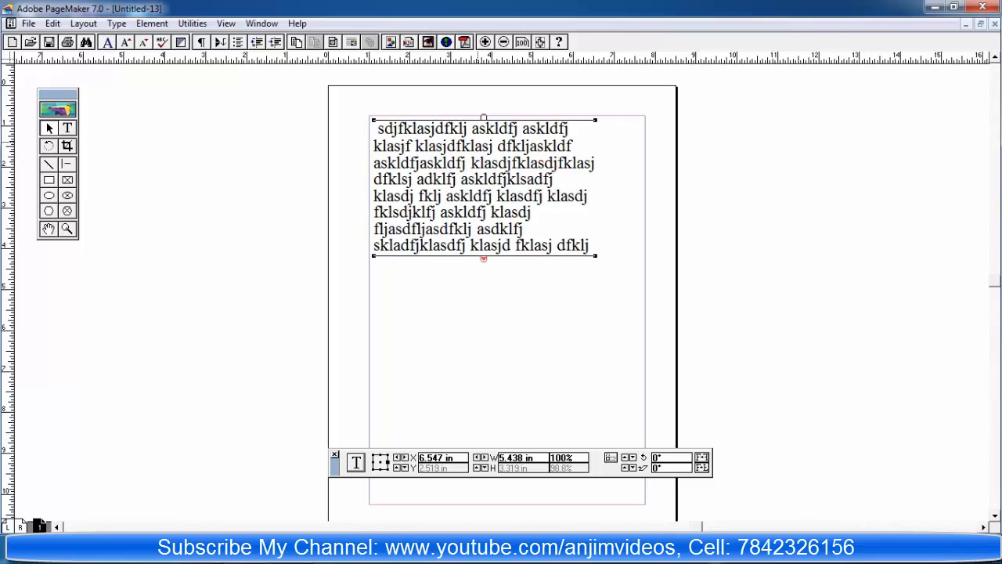
pyautogui.moveTo(469, 182); pyautogui.dragTo(485, 210)
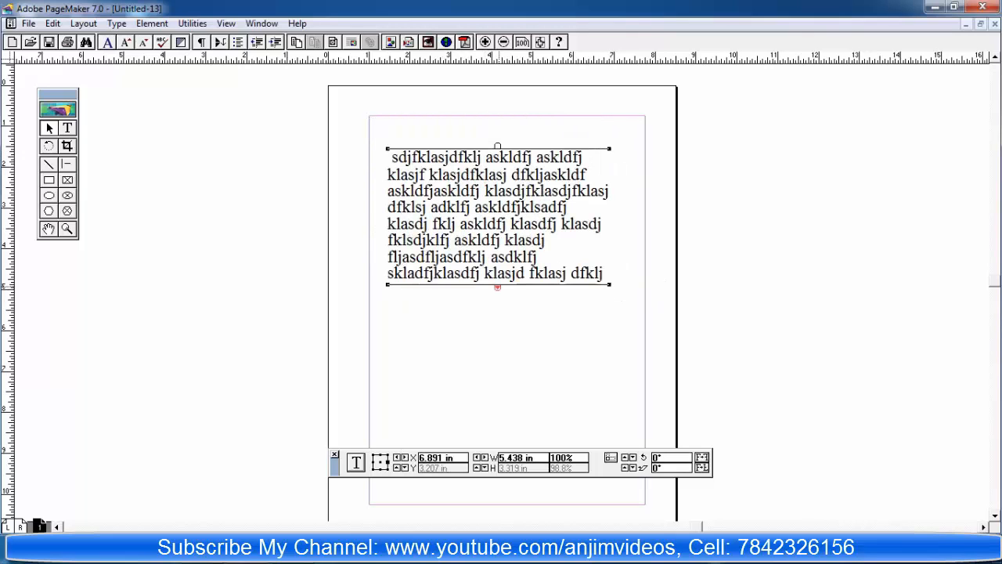
# Flow the overflow text into a second block below the first and widen that block past the page edge, moving the control palette down out of the way
pyautogui.click(498, 288)
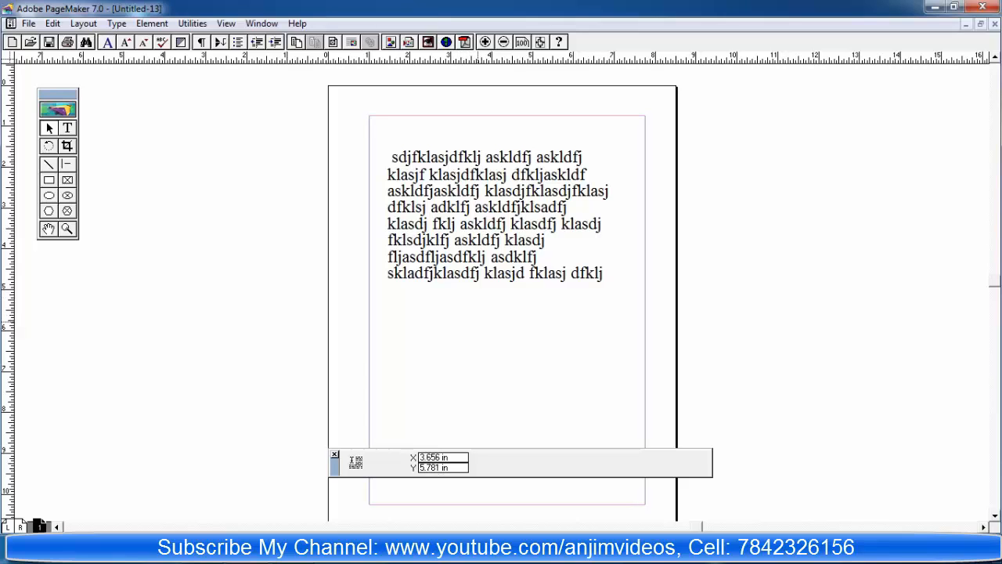
pyautogui.click(478, 322)
pyautogui.moveTo(502, 372); pyautogui.dragTo(503, 342)
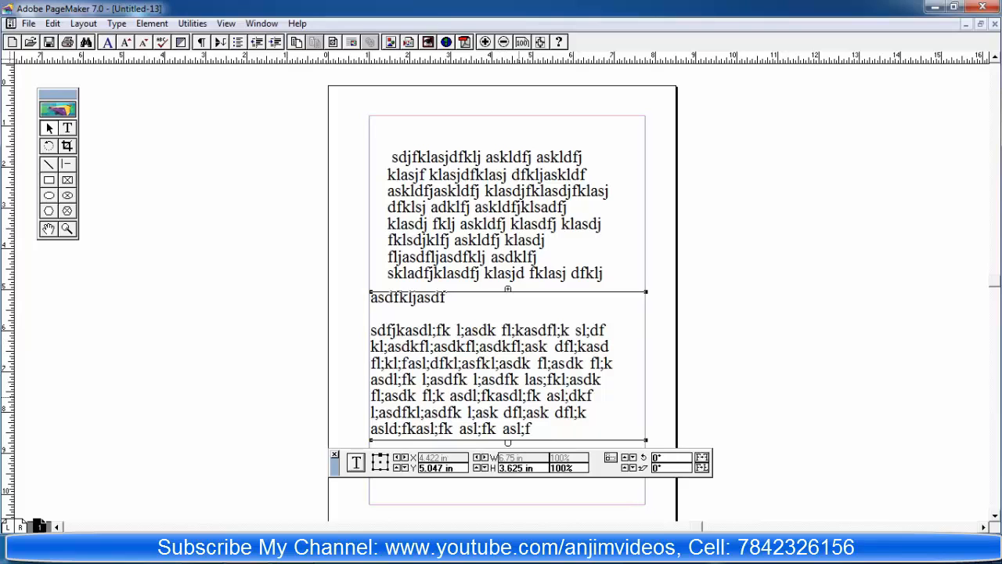
pyautogui.moveTo(335, 467); pyautogui.dragTo(338, 498)
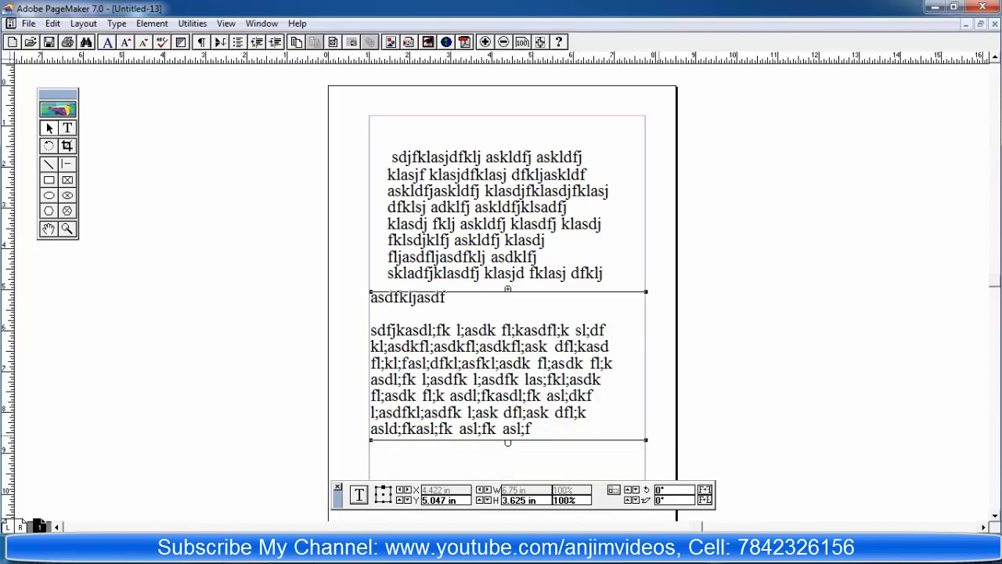
pyautogui.moveTo(646, 439); pyautogui.dragTo(705, 424)
# Reflow the second block's text onto the pasteboard beside the page and move the block back below the first text block
pyautogui.click(538, 289)
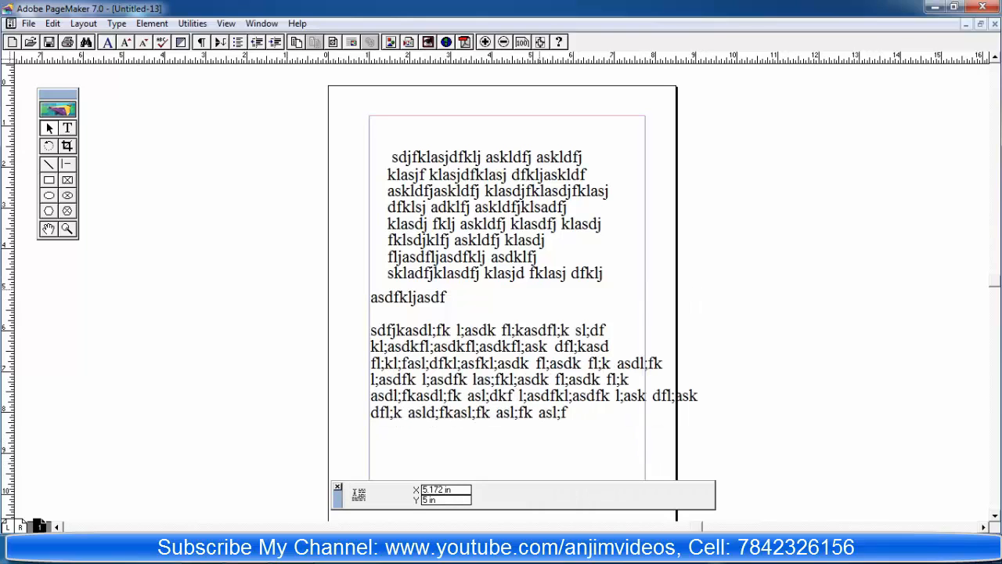
pyautogui.click(729, 222)
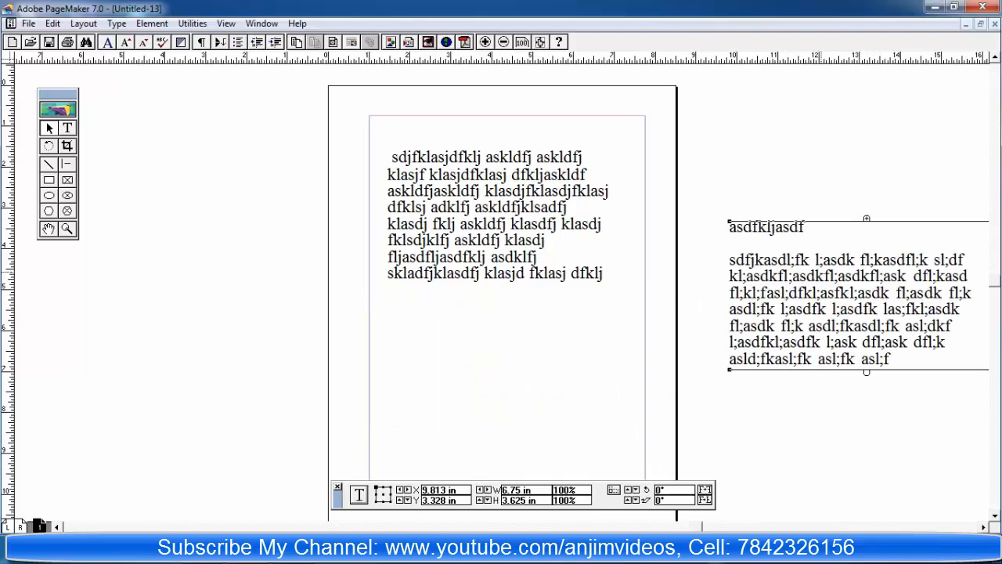
pyautogui.moveTo(866, 219); pyautogui.dragTo(600, 278)
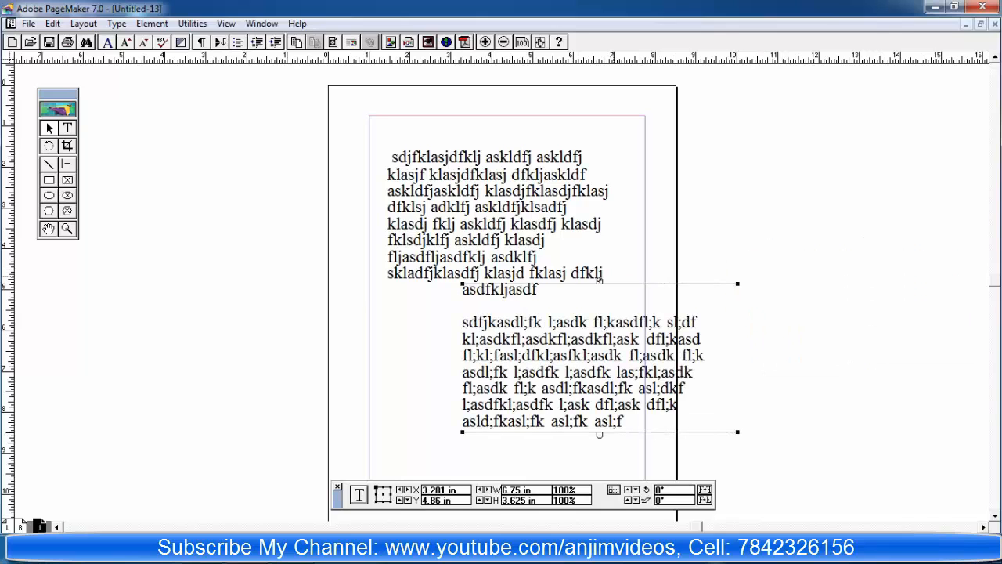
# Load text from the second block's upper handle and flow it into a short block about 6.75 in wide beside the page
pyautogui.click(599, 280)
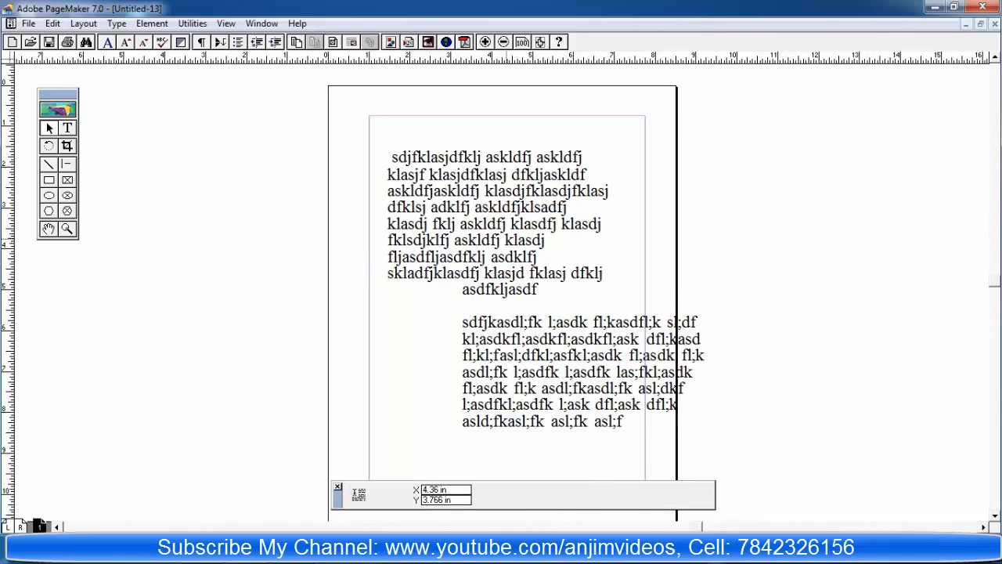
pyautogui.click(505, 238)
pyautogui.moveTo(497, 257); pyautogui.dragTo(824, 320)
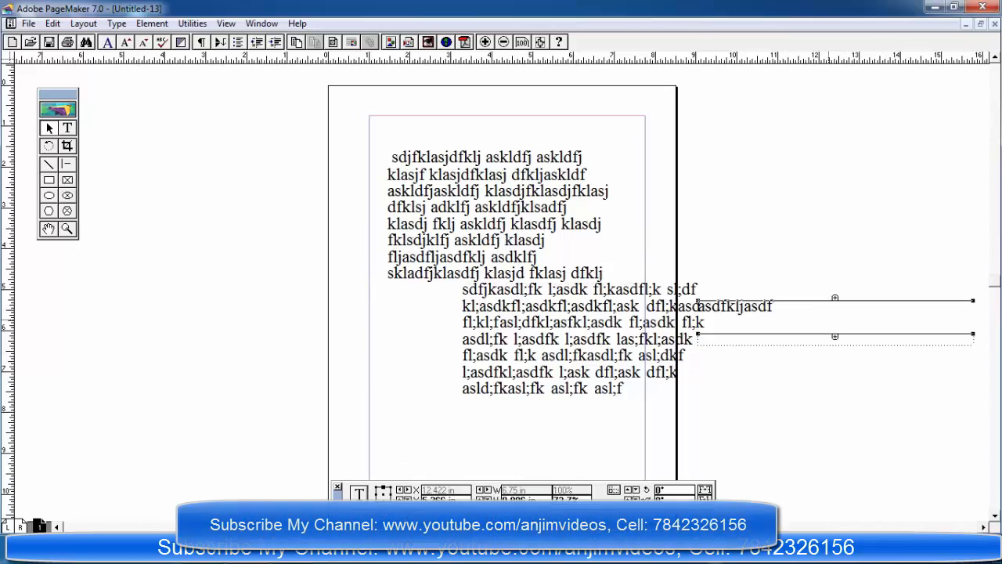
# Delete all three linked text blocks, clearing both the page and the pasteboard
pyautogui.press('Delete')
pyautogui.click(648, 343)
pyautogui.press('Delete')
pyautogui.click(500, 227)
pyautogui.press('Delete')
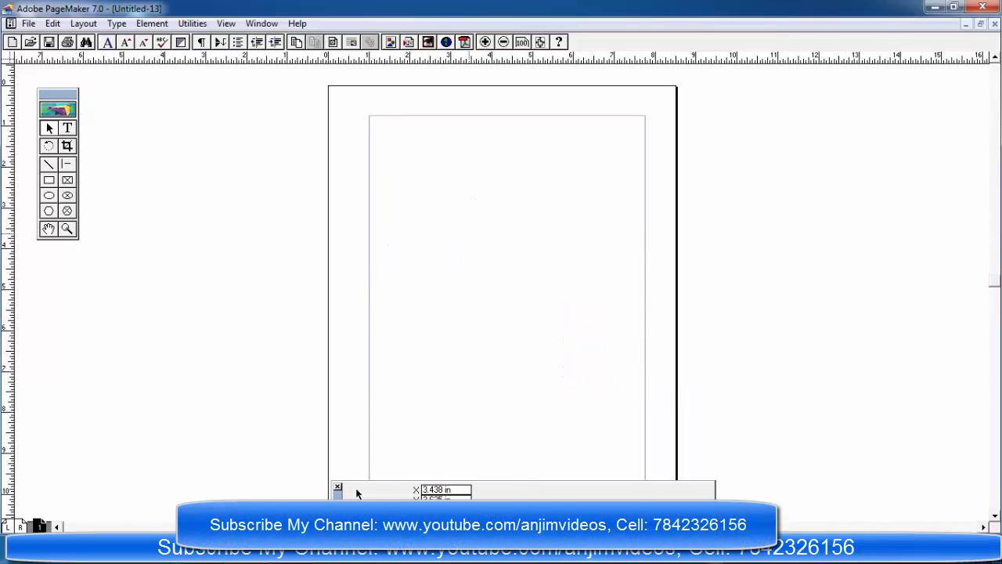
pyautogui.click(69, 128)
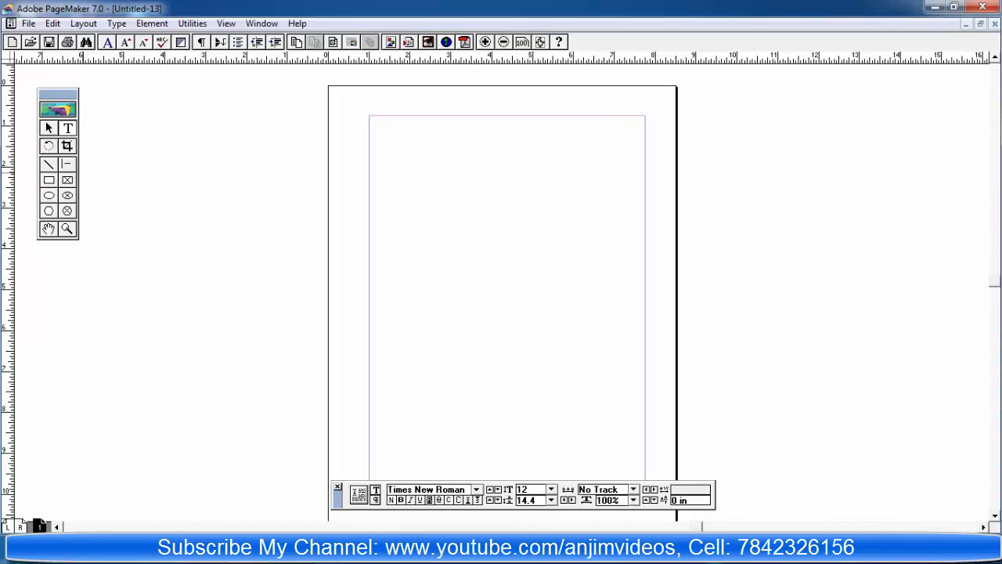
pyautogui.click(49, 180)
pyautogui.moveTo(385, 184)
pyautogui.mouseDown()
pyautogui.moveTo(473, 279)
pyautogui.moveTo(521, 288)
pyautogui.mouseUp()
pyautogui.click(67, 146)
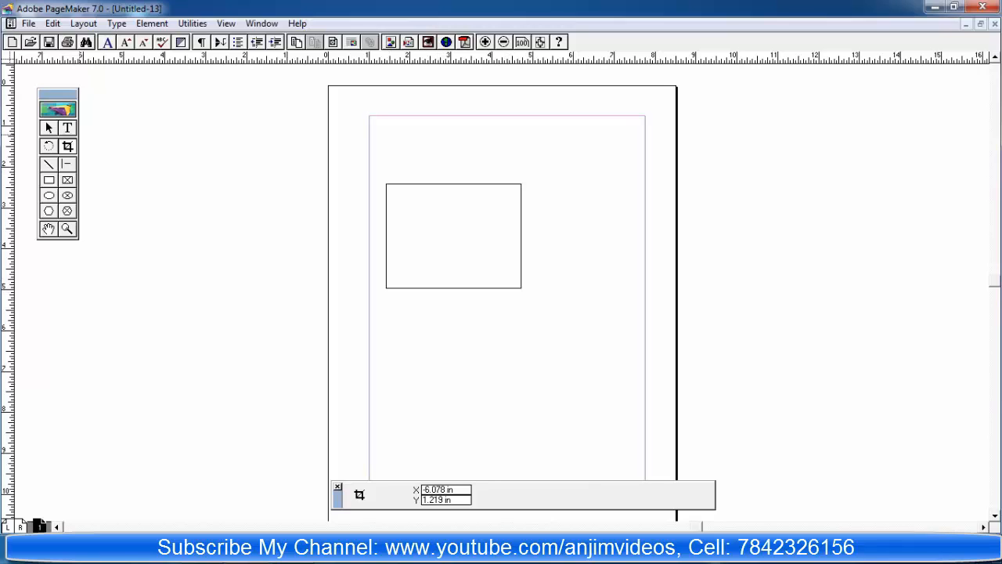
pyautogui.click(49, 128)
pyautogui.click(454, 185)
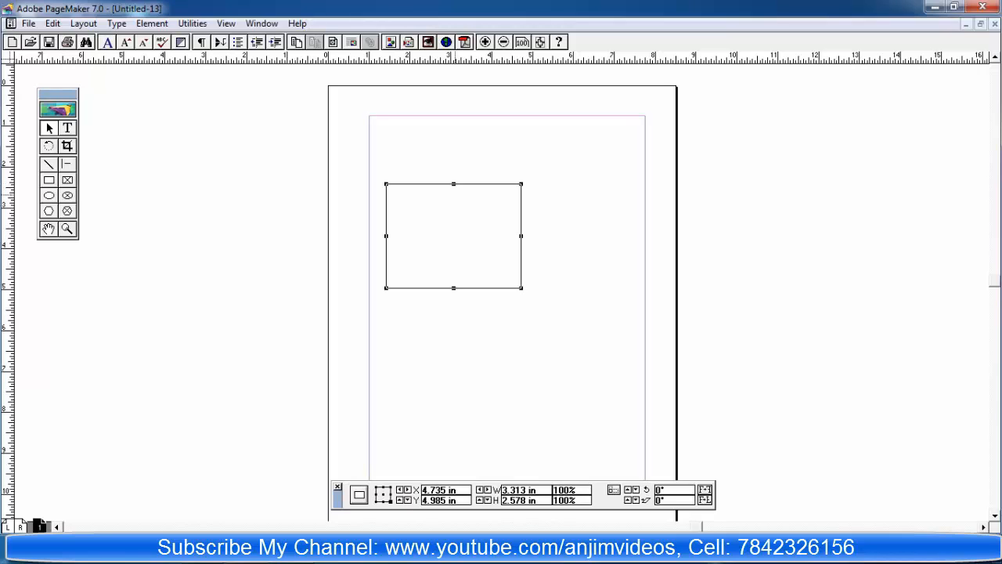
pyautogui.press('Delete')
pyautogui.press('alt')
pyautogui.press('f')
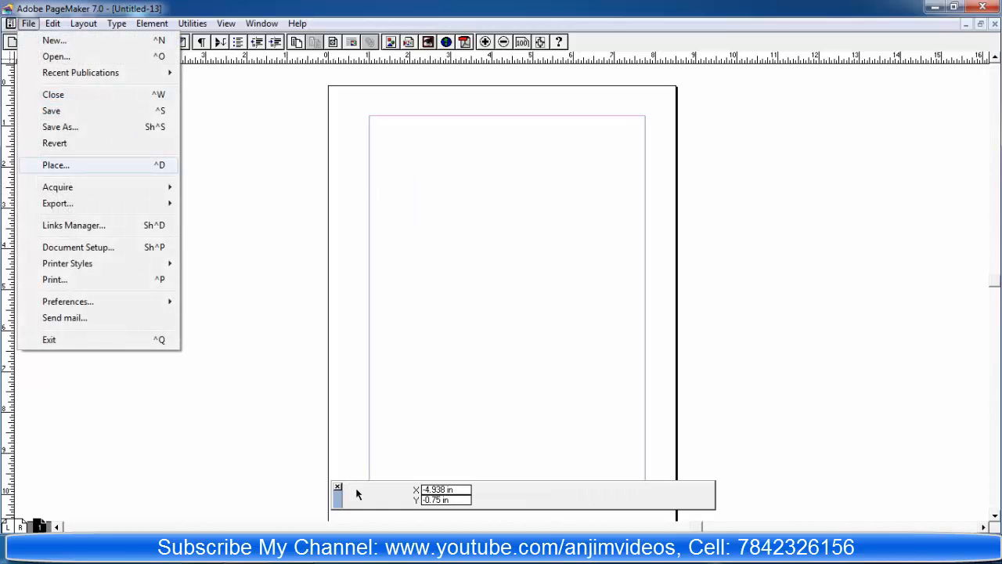
pyautogui.press('Return')
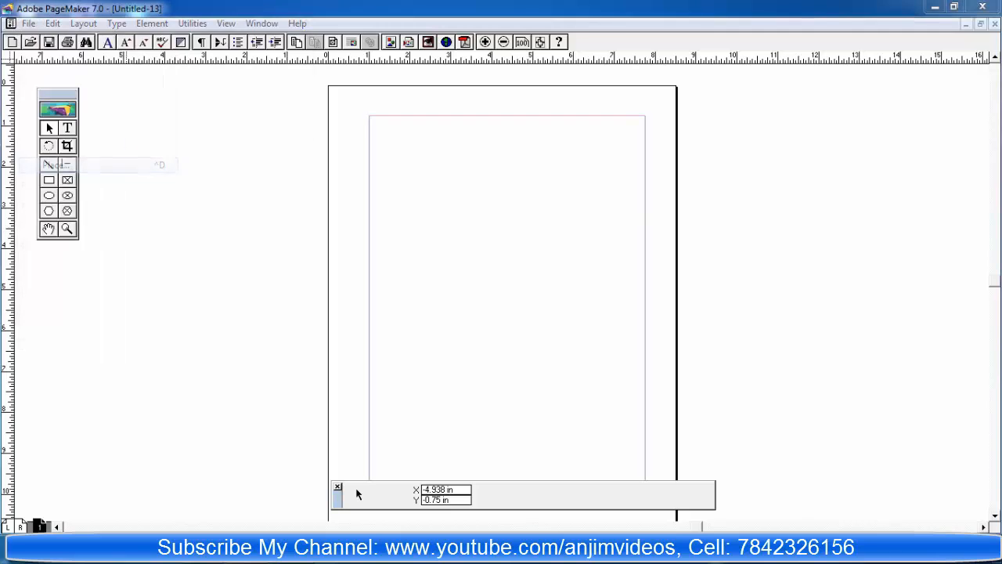
pyautogui.click(301, 170)
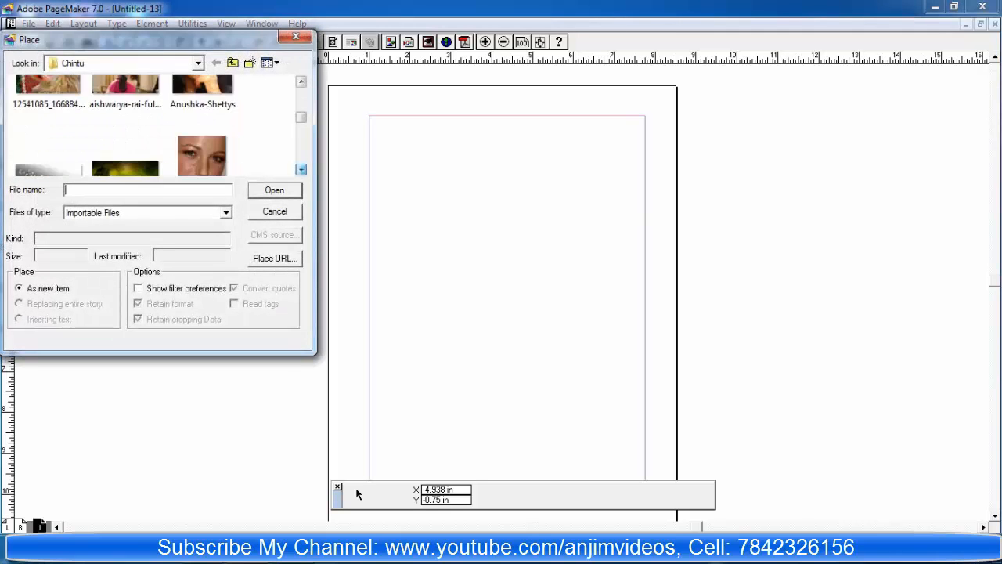
pyautogui.click(126, 127)
pyautogui.click(275, 189)
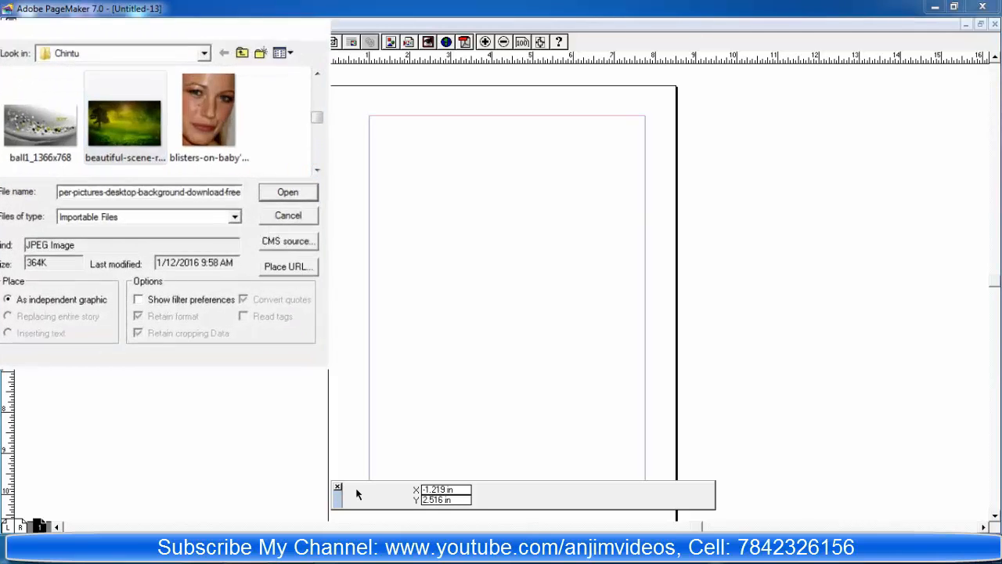
pyautogui.press('Return')
# Place the green forest picture on the page at about 4.33 in wide and 3.48 in high, and move it slightly left
pyautogui.hotkey('alt', 'f')
pyautogui.press('Down')
pyautogui.press('Down')
pyautogui.press('Down')
pyautogui.press('Down')
pyautogui.press('Down')
pyautogui.press('Down')
pyautogui.press('Down')
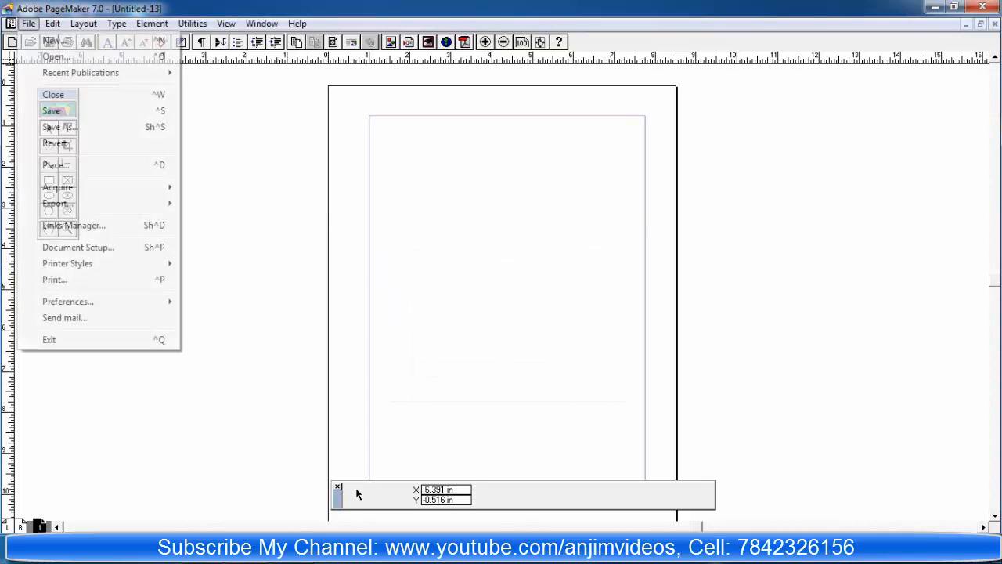
pyautogui.press('Return')
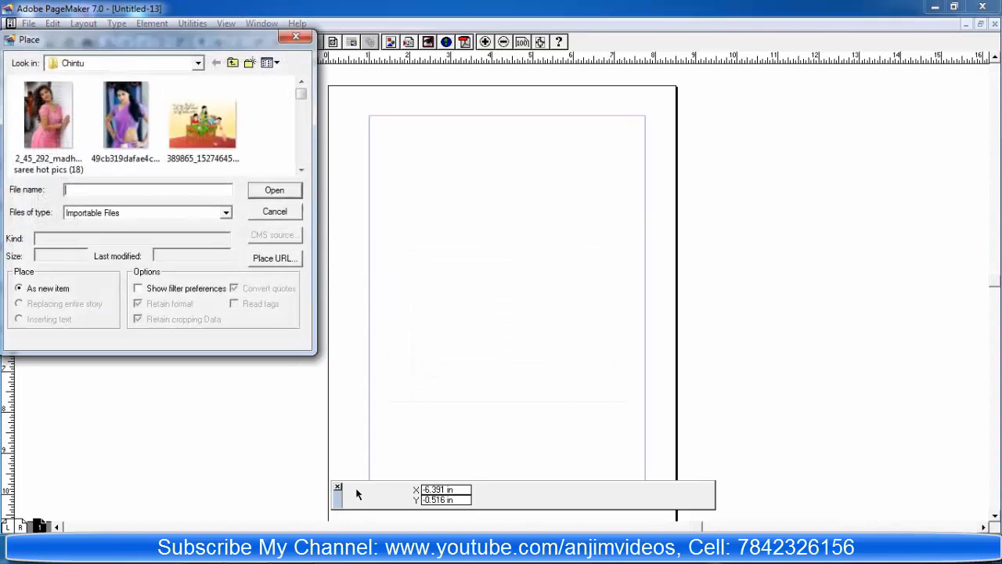
pyautogui.moveTo(301, 119); pyautogui.dragTo(302, 135)
pyautogui.doubleClick(211, 109)
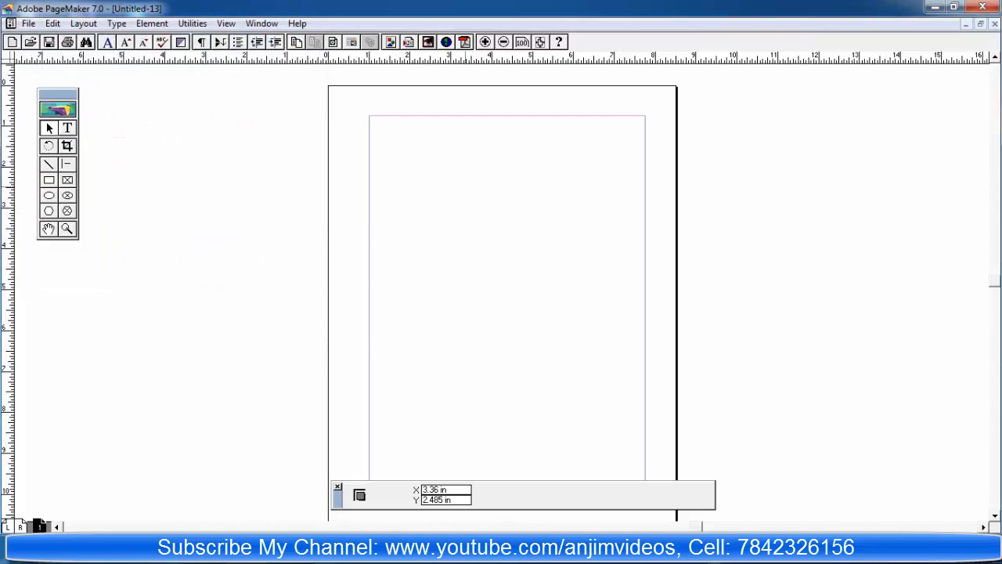
pyautogui.moveTo(409, 174); pyautogui.dragTo(586, 316)
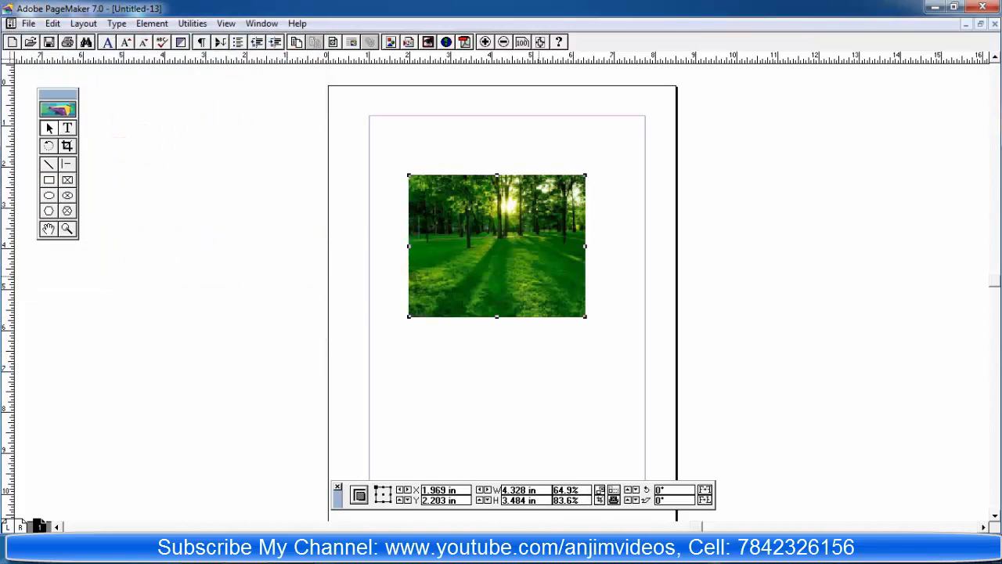
pyautogui.moveTo(497, 236); pyautogui.dragTo(511, 256)
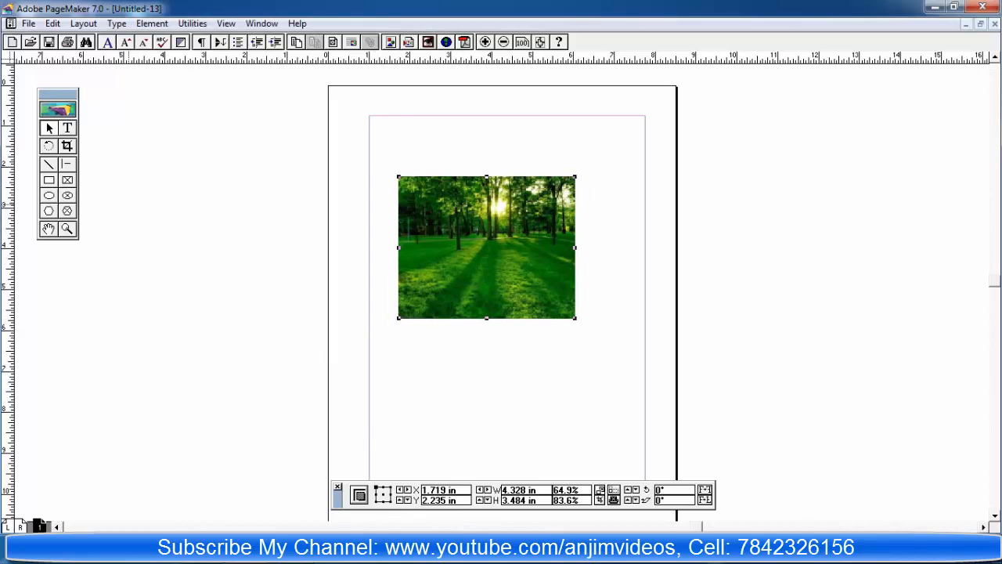
# Crop the forest picture from its lower and side edges to about 0.83 in wide and 1.19 in high around the sun
pyautogui.click(67, 146)
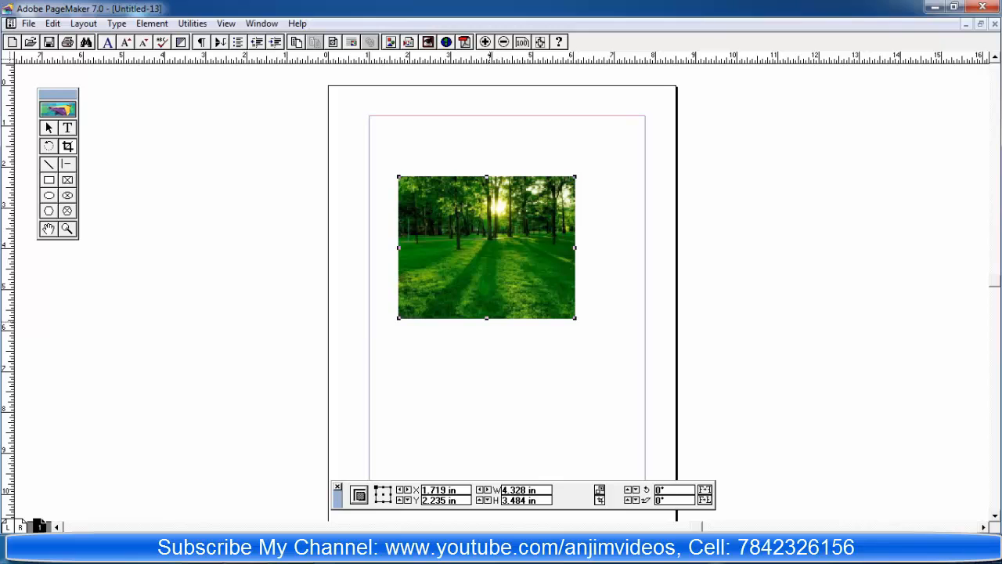
pyautogui.moveTo(487, 317); pyautogui.dragTo(487, 253)
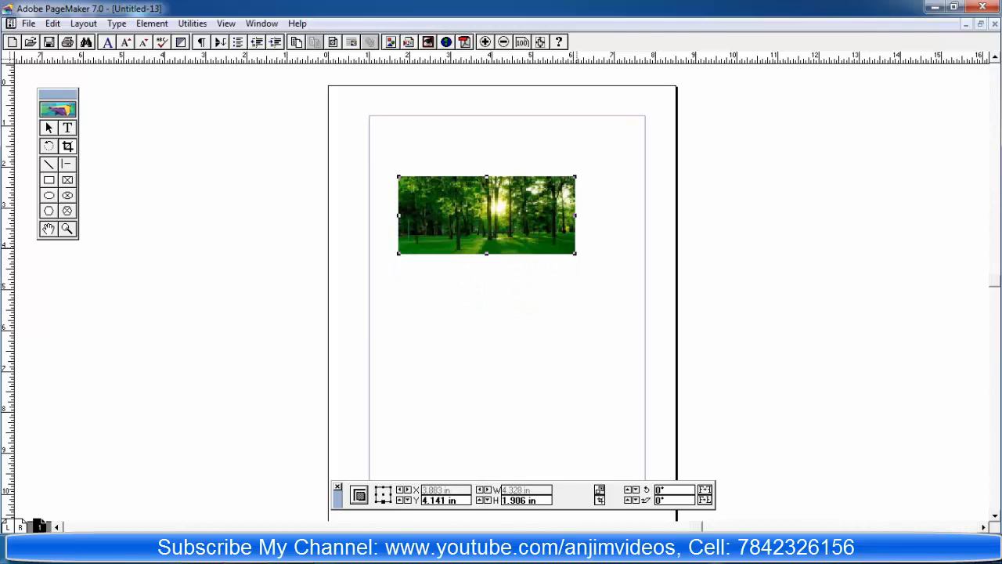
pyautogui.moveTo(575, 216); pyautogui.dragTo(518, 216)
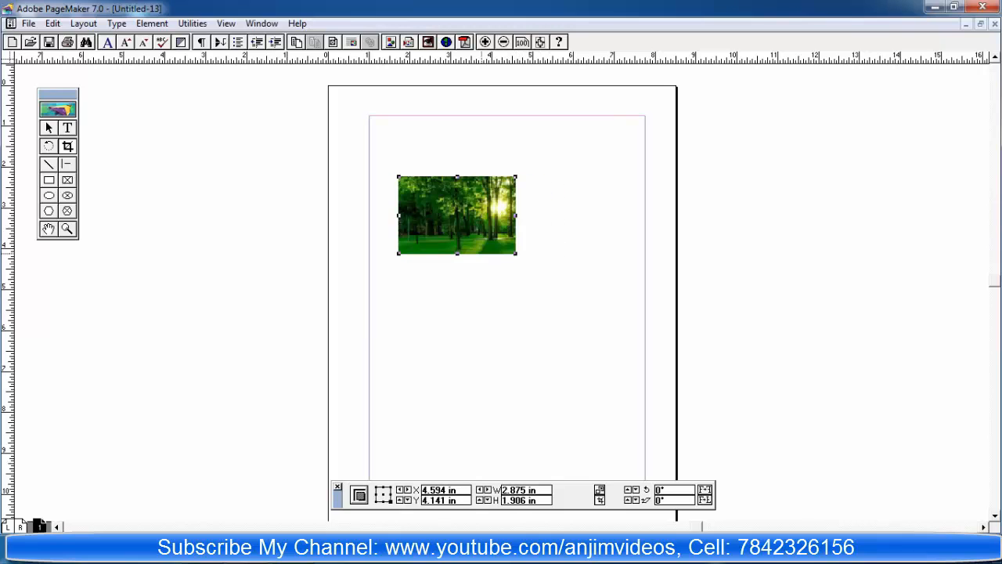
pyautogui.moveTo(399, 253); pyautogui.dragTo(498, 226)
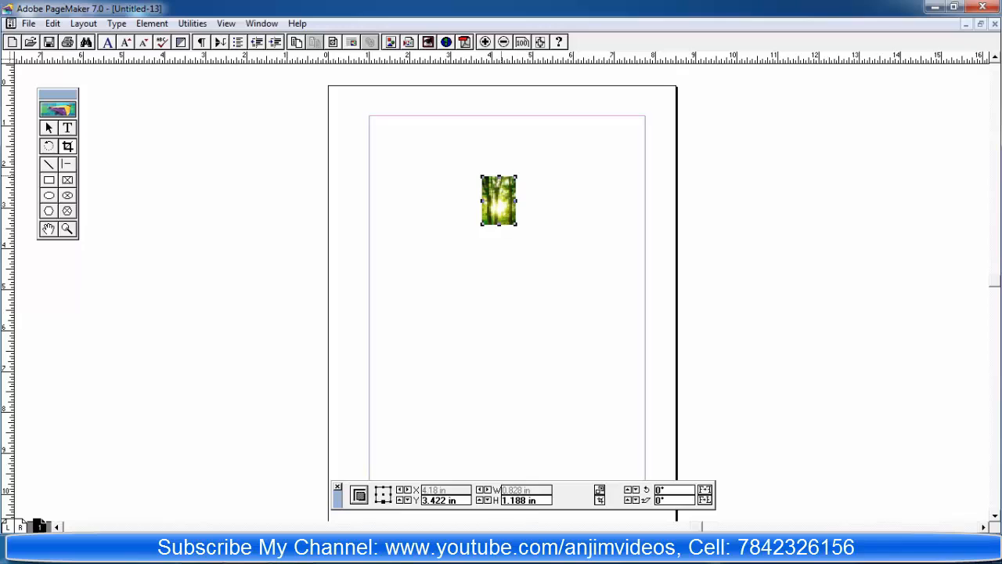
pyautogui.click(565, 199)
# Stretch the cropped picture to about 4.53 in wide and 3.19 in high, move it toward the left margin, and delete it
pyautogui.click(48, 129)
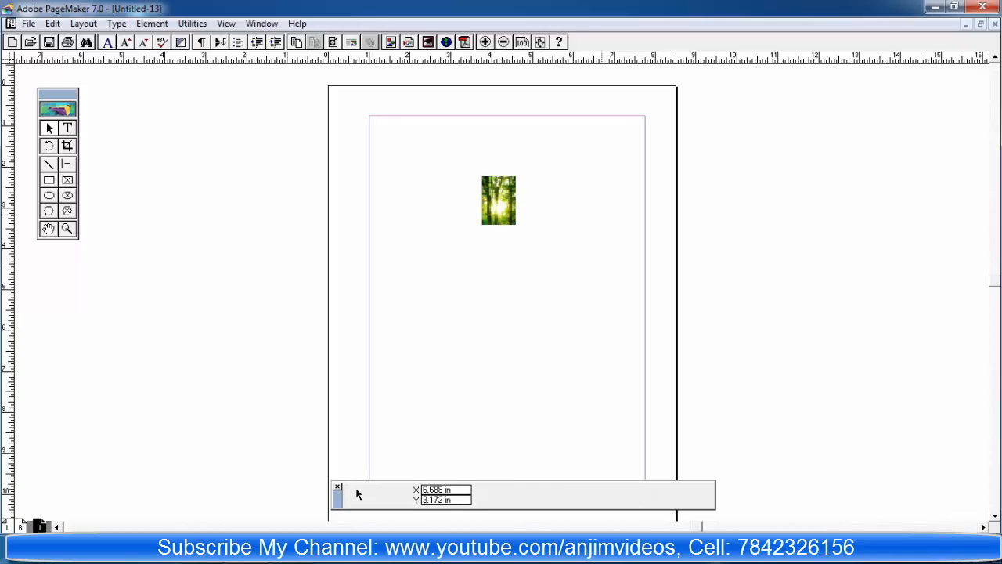
pyautogui.click(499, 200)
pyautogui.moveTo(515, 225); pyautogui.dragTo(667, 306)
pyautogui.moveTo(575, 241); pyautogui.dragTo(471, 244)
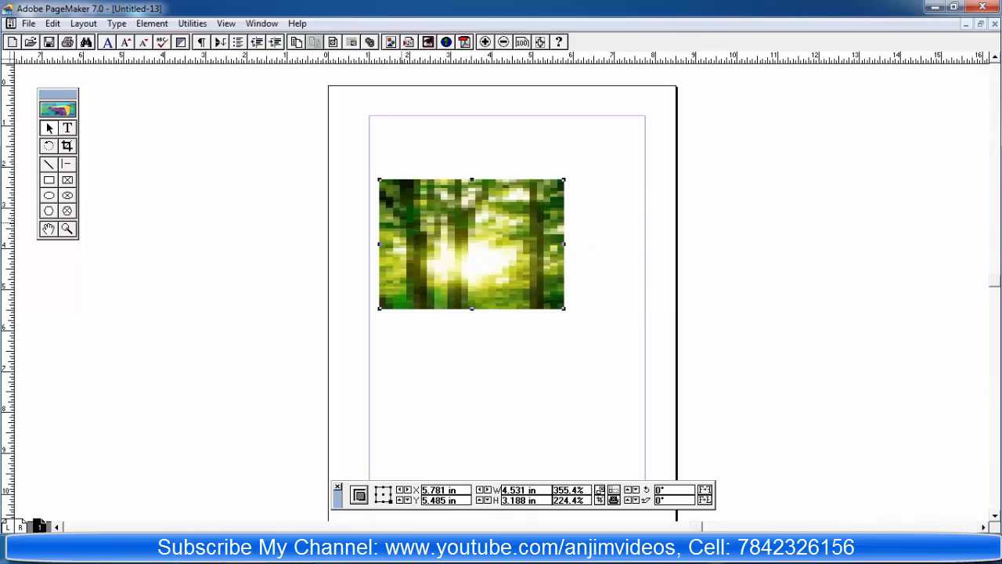
pyautogui.press('Delete')
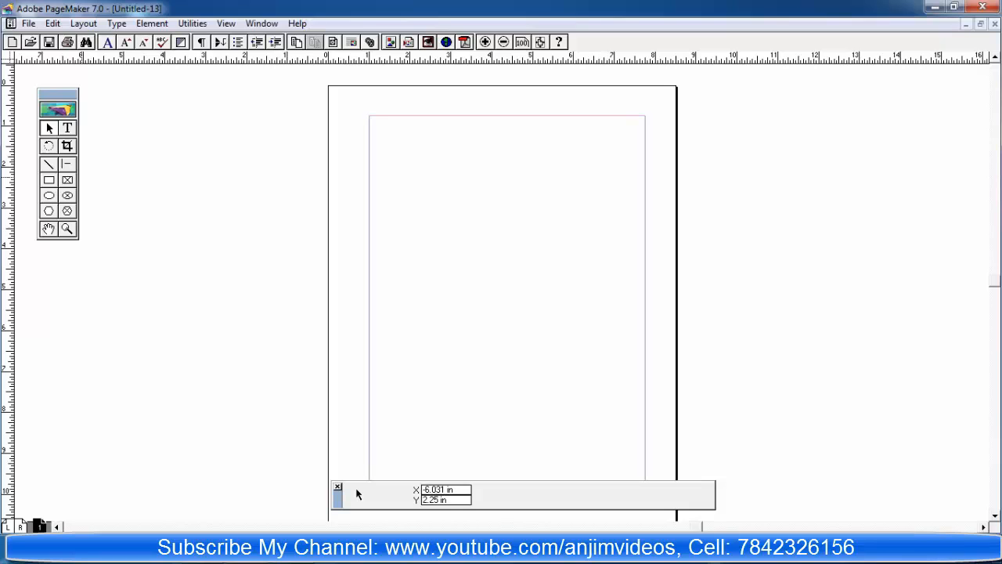
# Draw a nearly horizontal line about 5.94 in long between the page margins with the Line tool, and delete it
pyautogui.click(49, 163)
pyautogui.moveTo(379, 229); pyautogui.dragTo(623, 228)
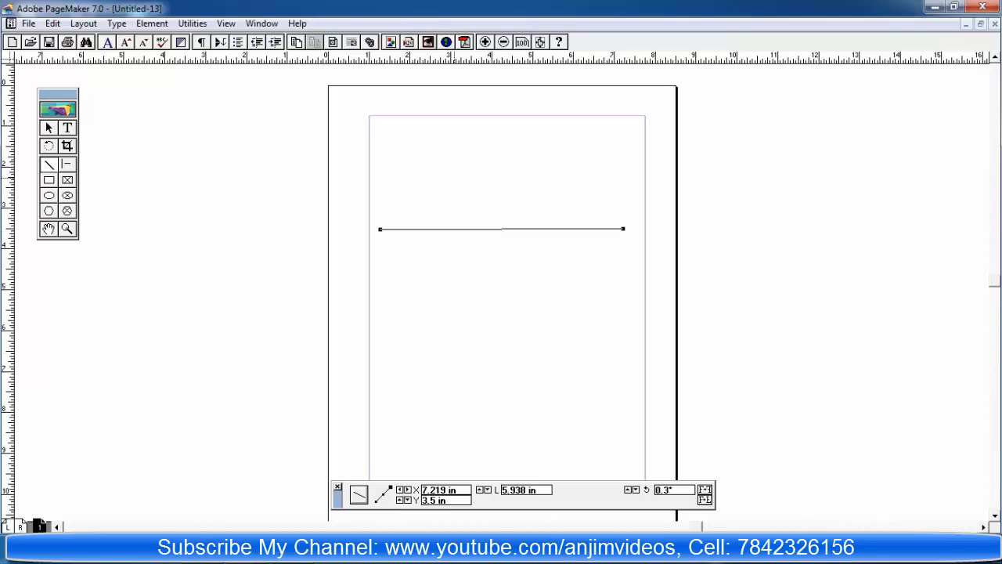
pyautogui.press('Delete')
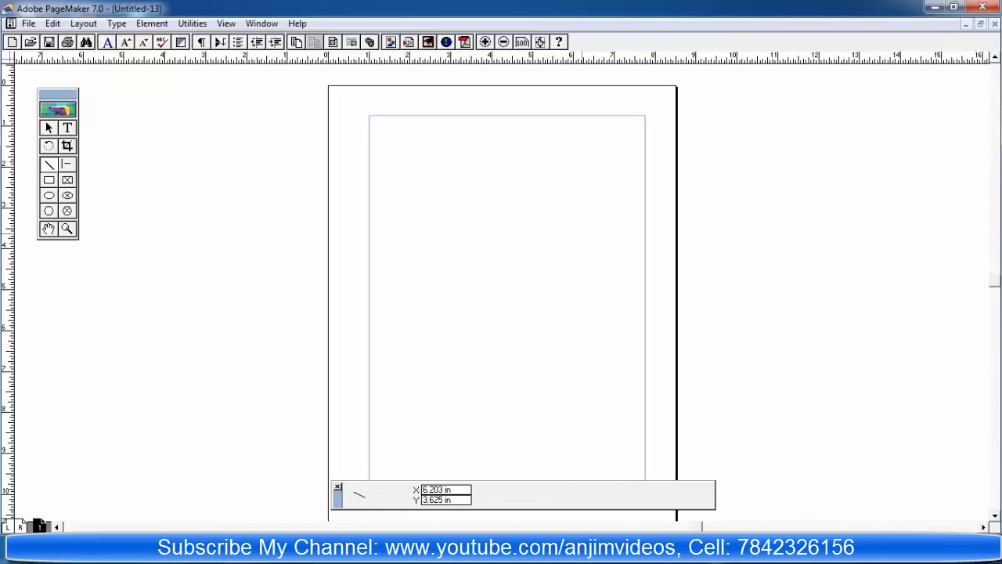
# Draw a 45° line about 4.35 in long, a vertical line about 6.81 in and a horizontal line about 5.99 in with the Constrained Line tool
pyautogui.click(67, 163)
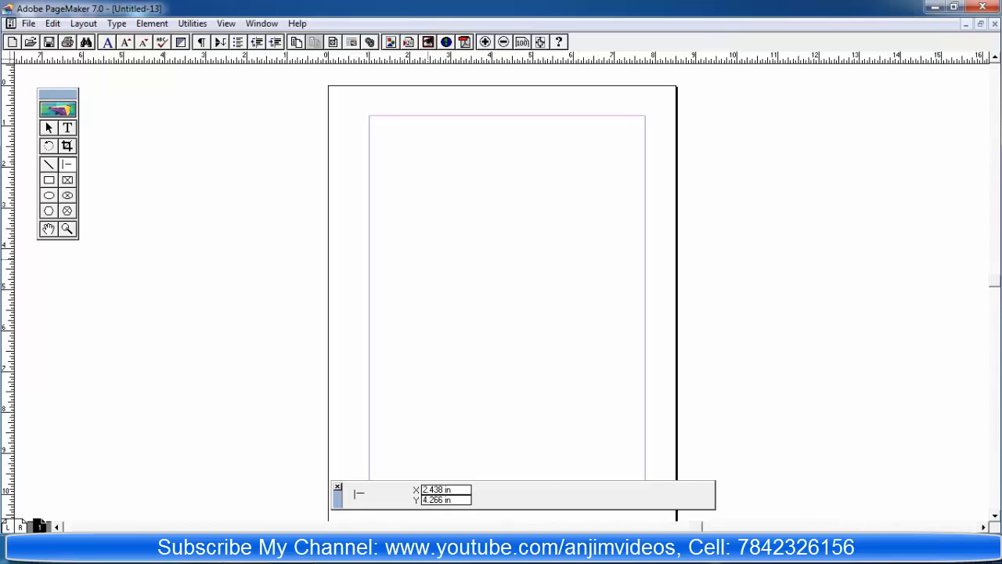
pyautogui.moveTo(427, 259); pyautogui.dragTo(554, 135)
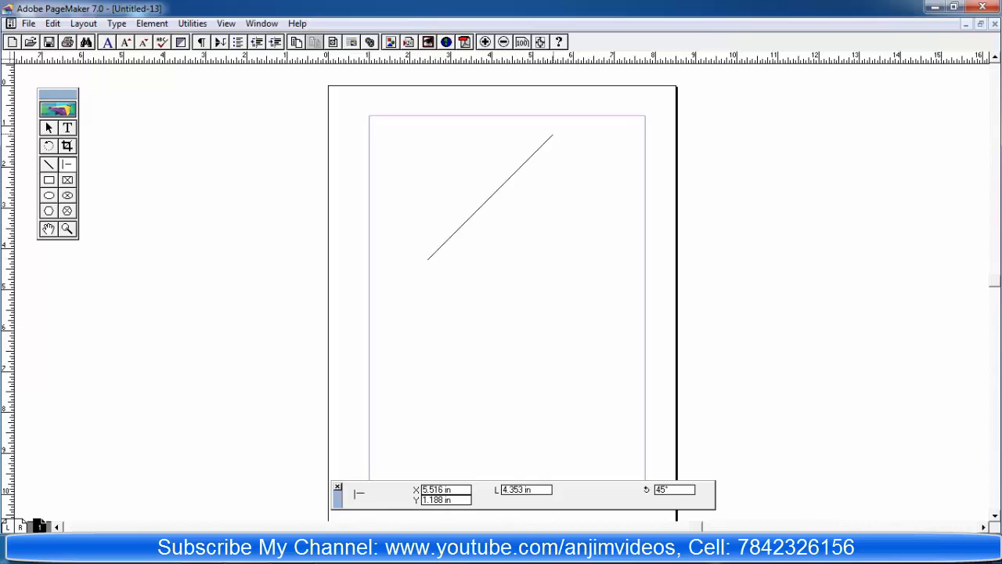
pyautogui.moveTo(441, 148); pyautogui.dragTo(443, 425)
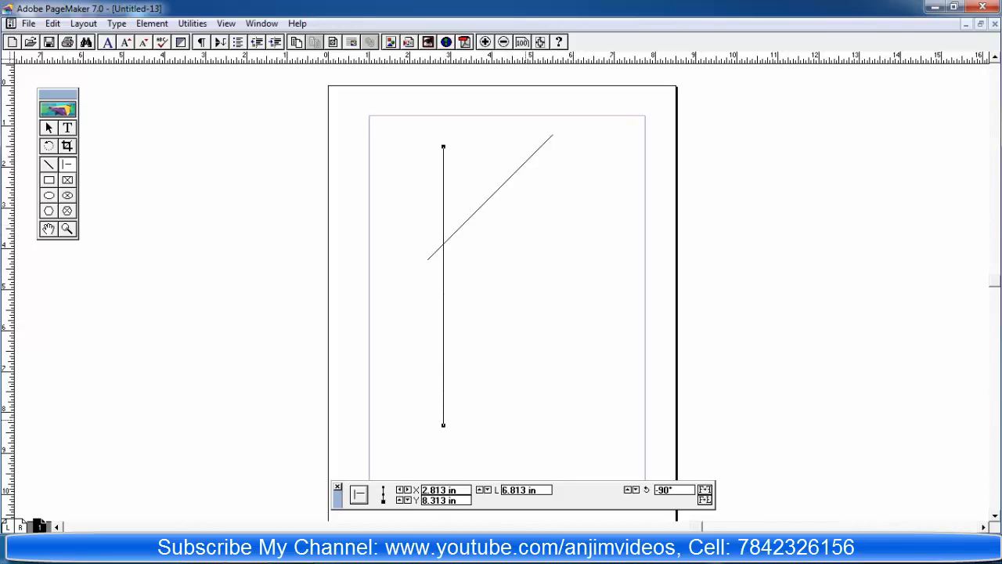
pyautogui.moveTo(385, 297); pyautogui.dragTo(630, 297)
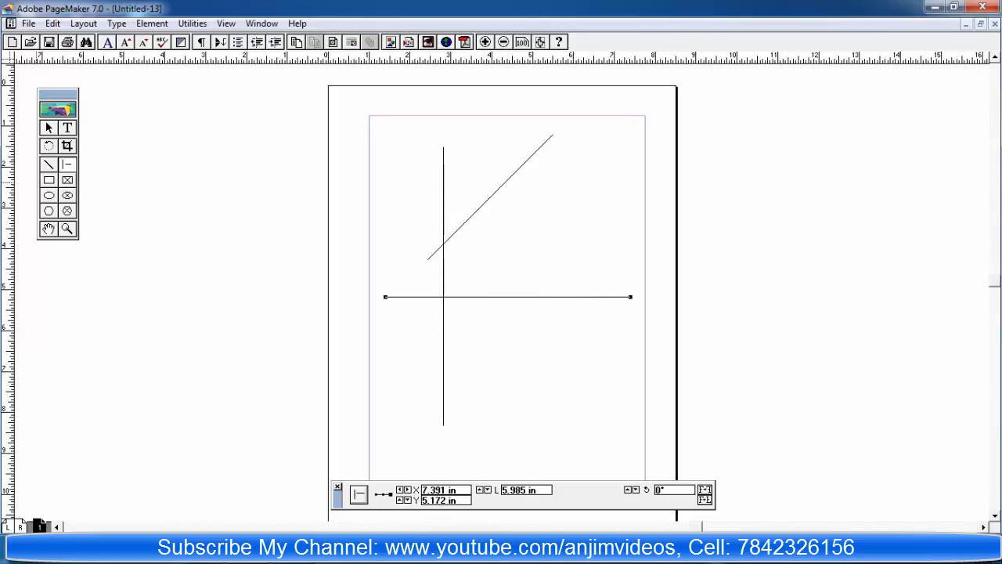
# Draw a free slanted line about 5.7 in long across the upper page with the Line tool, and delete it
pyautogui.click(48, 164)
pyautogui.moveTo(398, 185); pyautogui.dragTo(626, 226)
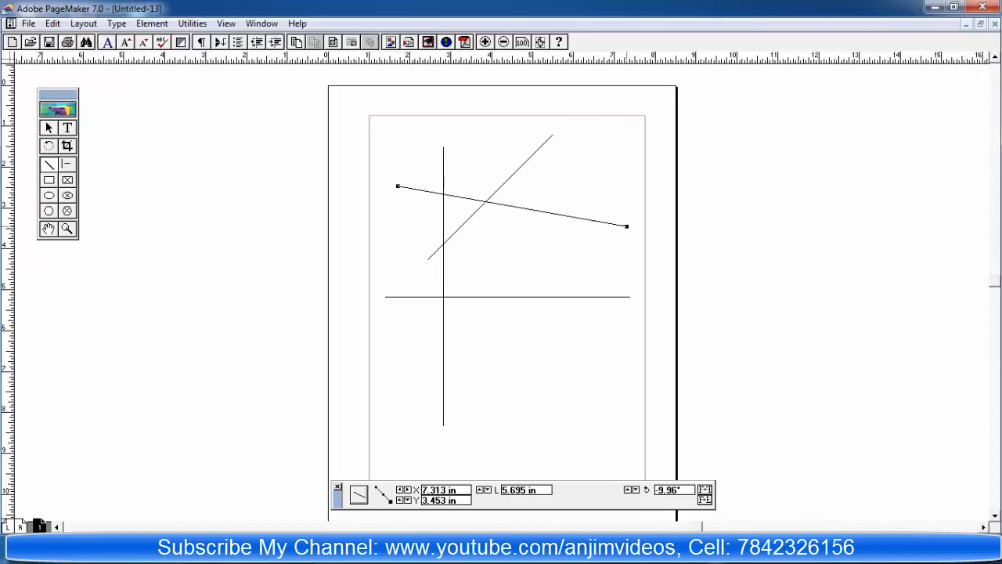
pyautogui.press('Delete')
# Delete the vertical, horizontal and 45° lines from the page
pyautogui.click(68, 164)
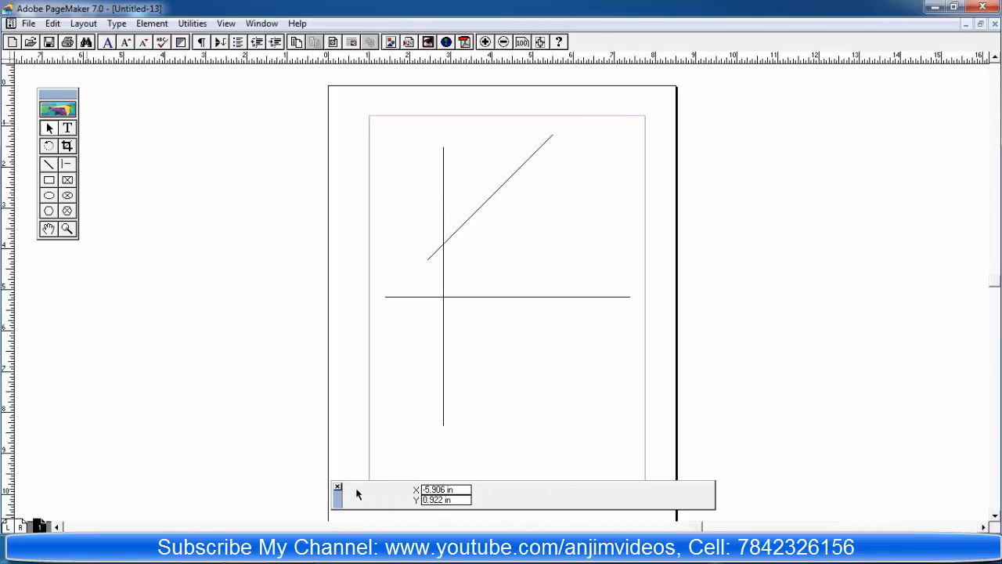
pyautogui.click(444, 380)
pyautogui.press('Delete')
pyautogui.click(482, 297)
pyautogui.press('Delete')
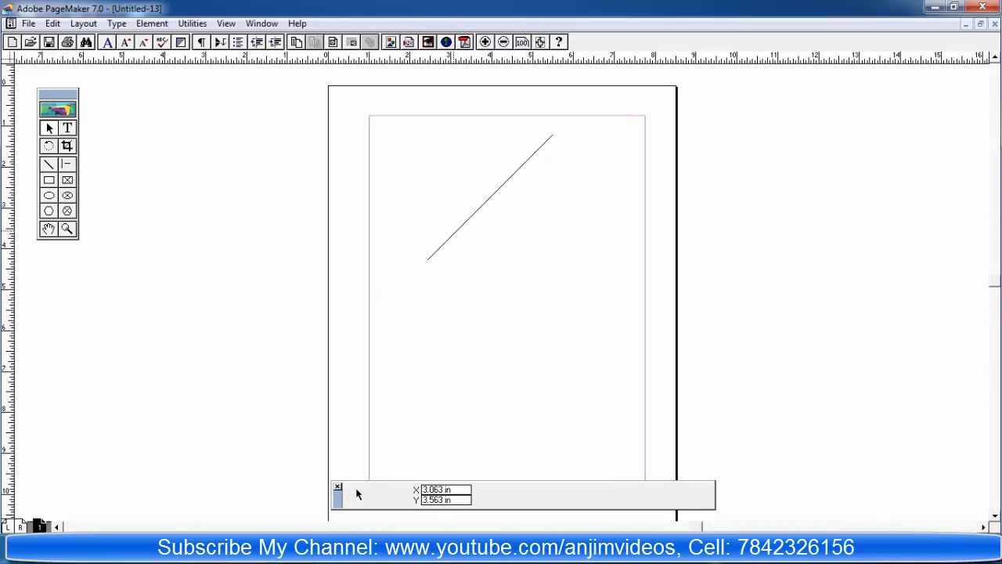
pyautogui.hotkey('ctrl', 'a')
pyautogui.press('Delete')
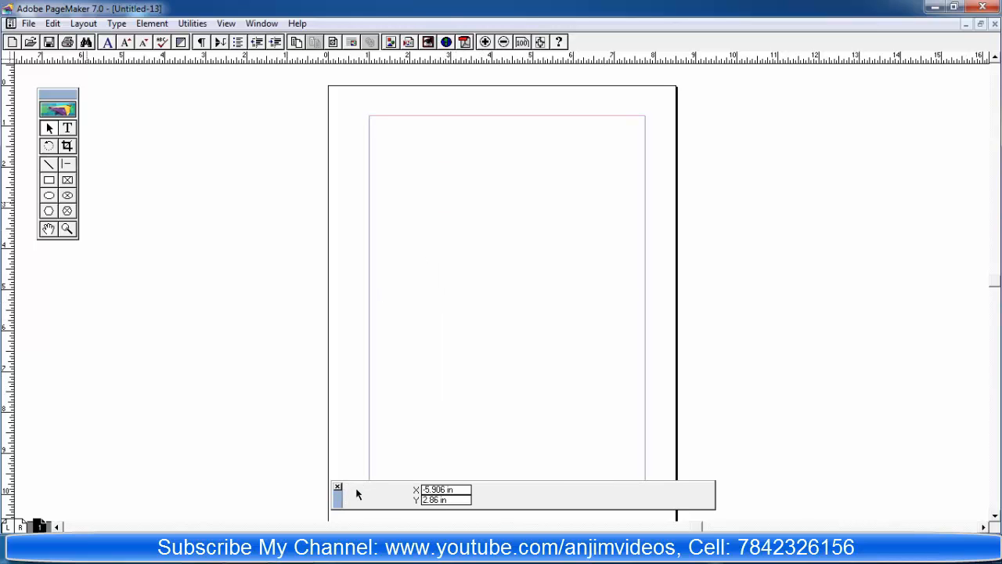
# Draw a rectangular frame about 5.75 in wide and 4.16 in high in the upper part of the page
pyautogui.hotkey('shift', 'alt', 'F3')
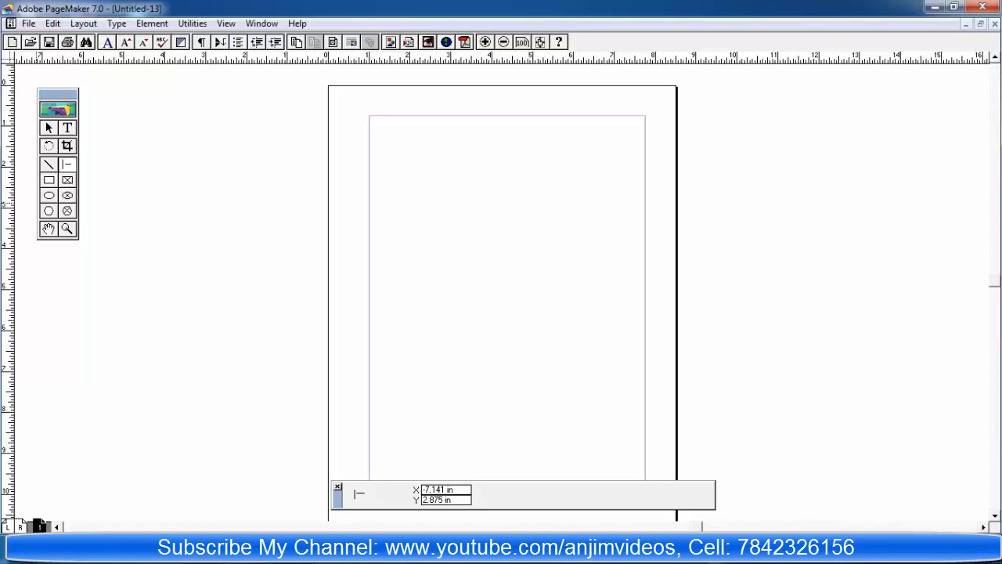
pyautogui.hotkey('shift', 'alt', 'F4')
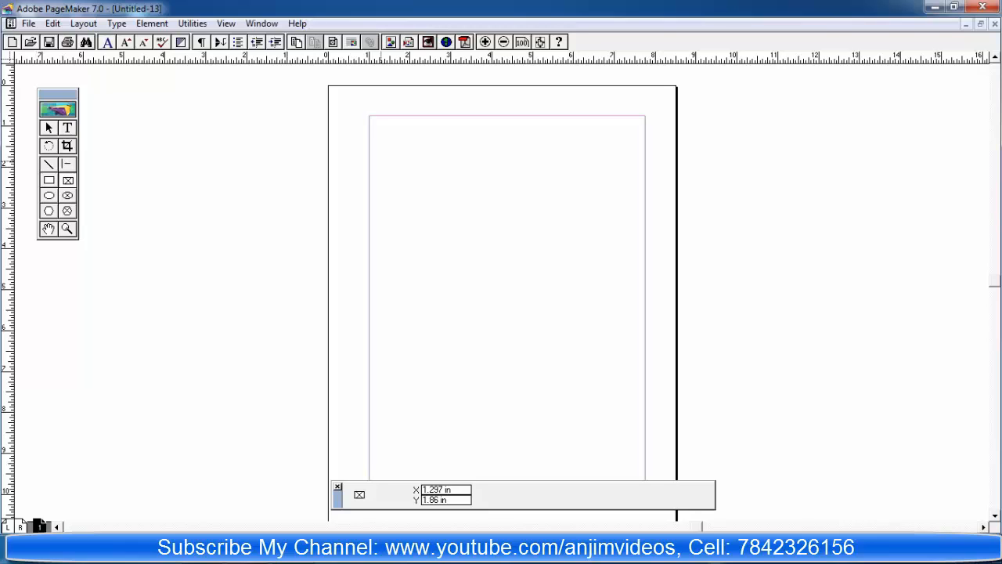
pyautogui.moveTo(378, 129); pyautogui.dragTo(612, 297)
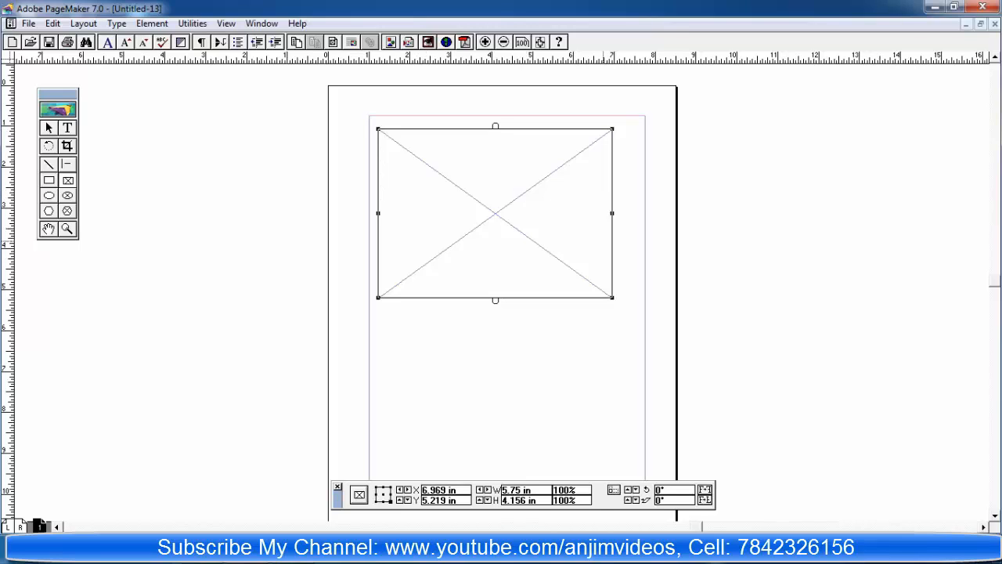
# Place the green forest picture from the Chintu folder within the rectangular frame
pyautogui.click(28, 22)
pyautogui.click(54, 165)
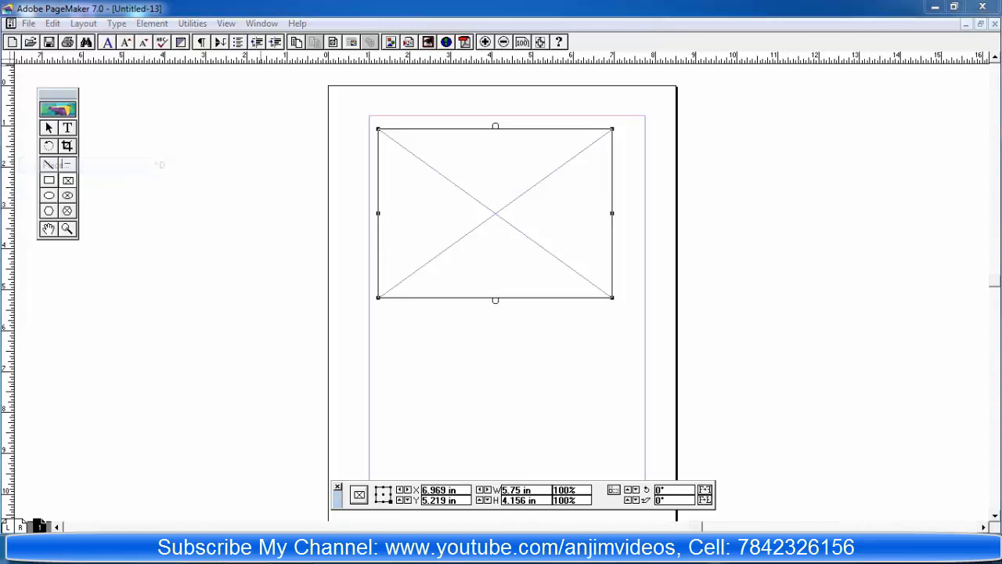
pyautogui.click(301, 170)
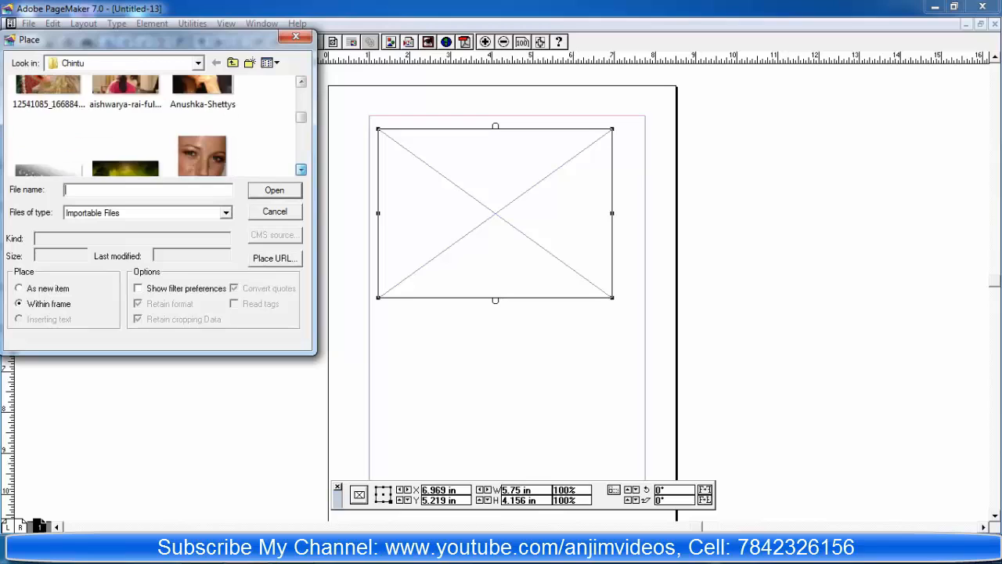
pyautogui.click(300, 170)
pyautogui.doubleClick(202, 127)
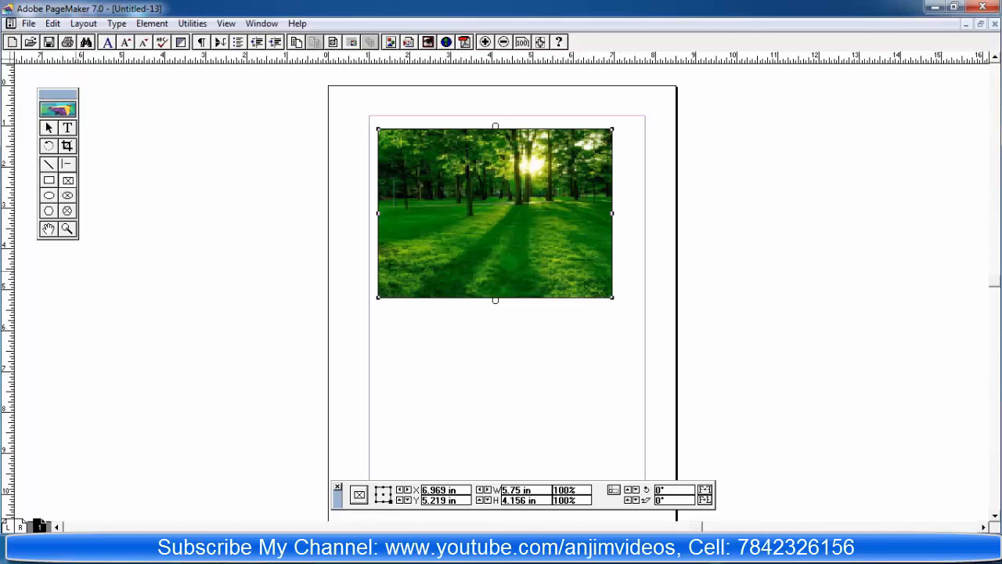
# Draw an elliptical frame about 4 in wide and 3.17 in high below the picture, and change it to a graphic and back to a frame
pyautogui.click(68, 196)
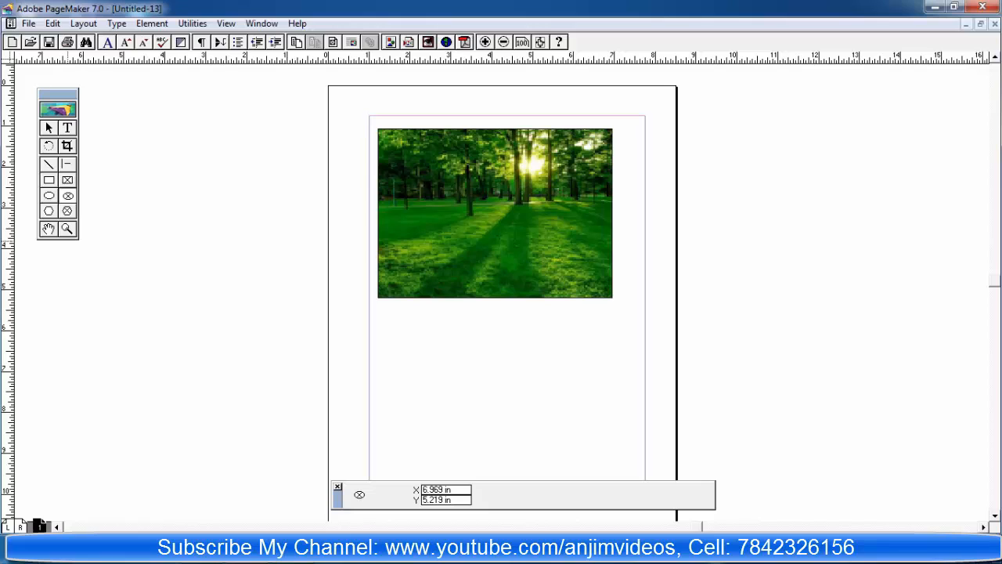
pyautogui.moveTo(418, 307); pyautogui.dragTo(581, 435)
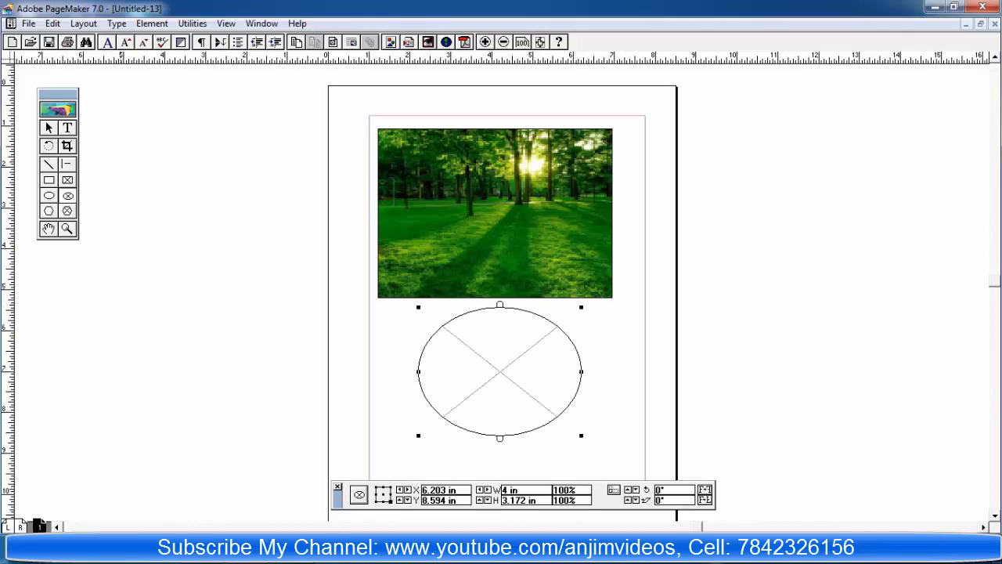
pyautogui.click(117, 24)
pyautogui.moveTo(152, 23)
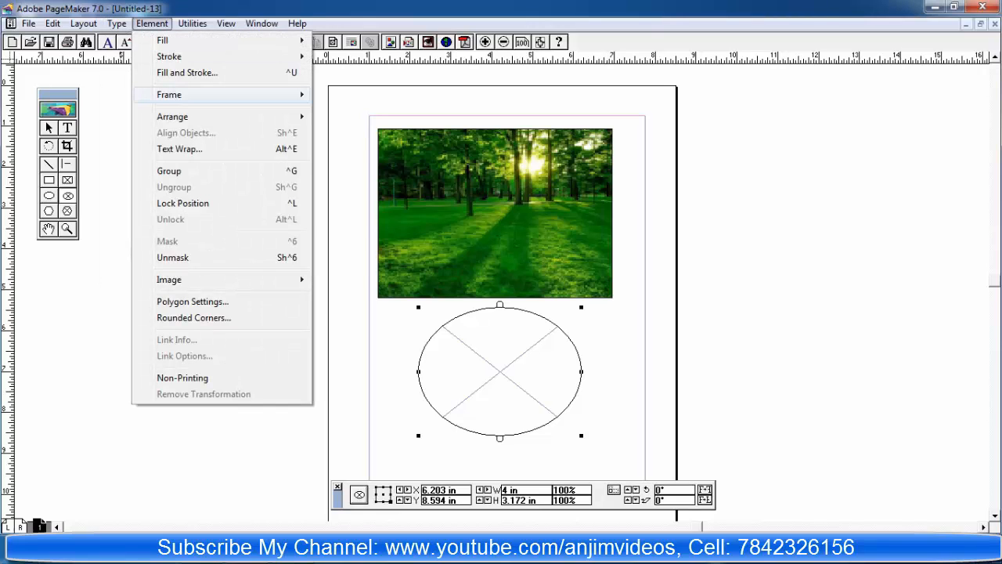
pyautogui.moveTo(180, 94)
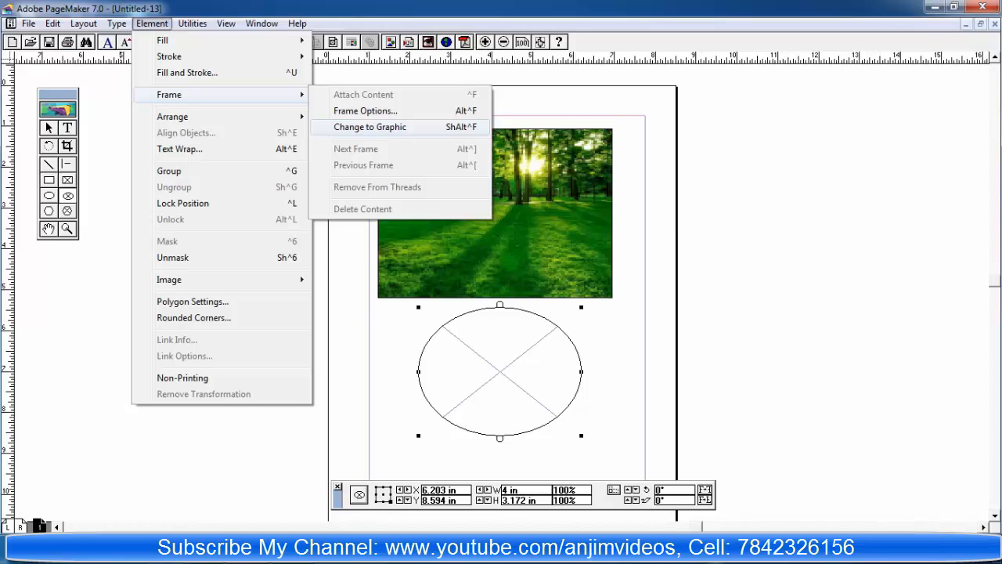
pyautogui.click(370, 127)
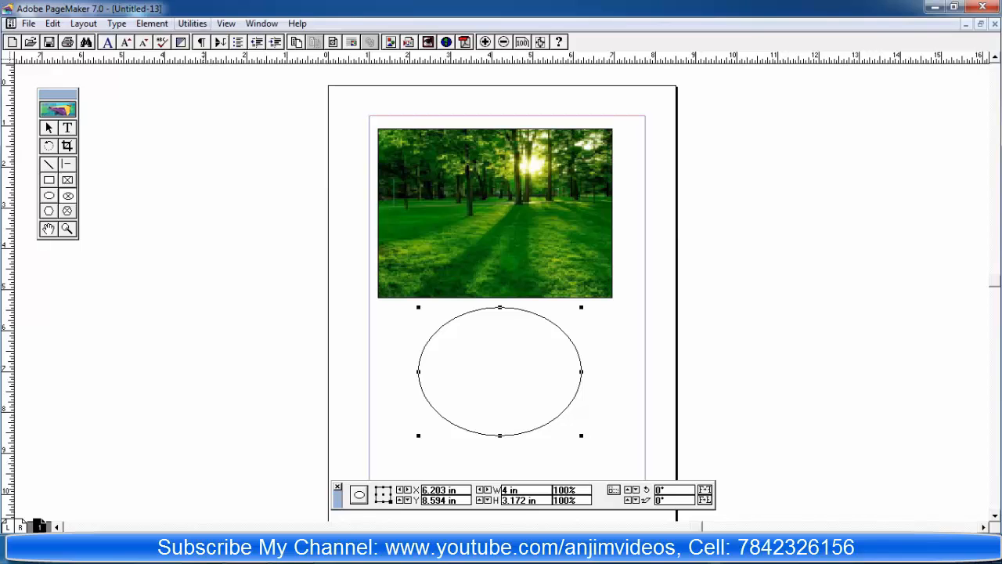
pyautogui.click(152, 23)
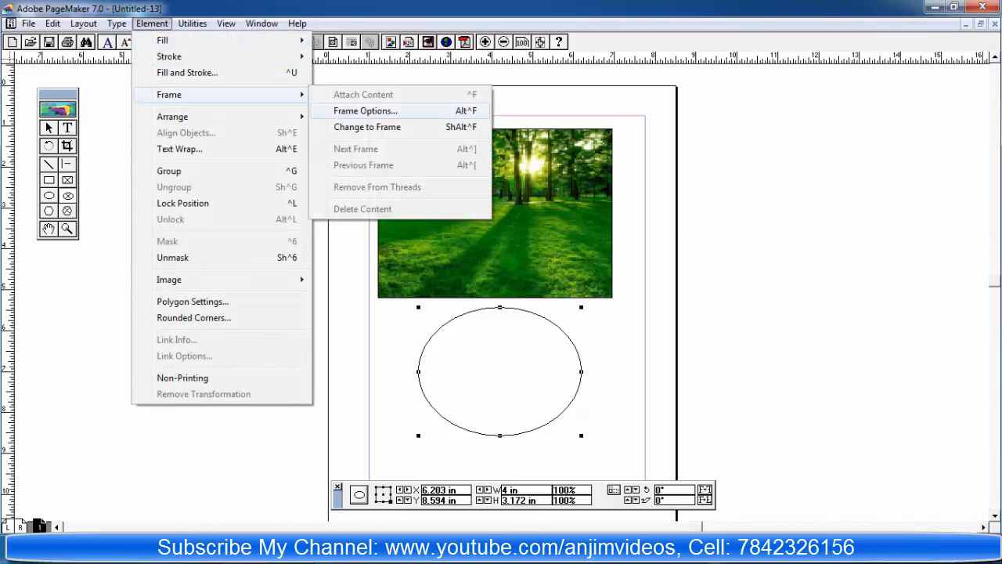
pyautogui.click(368, 127)
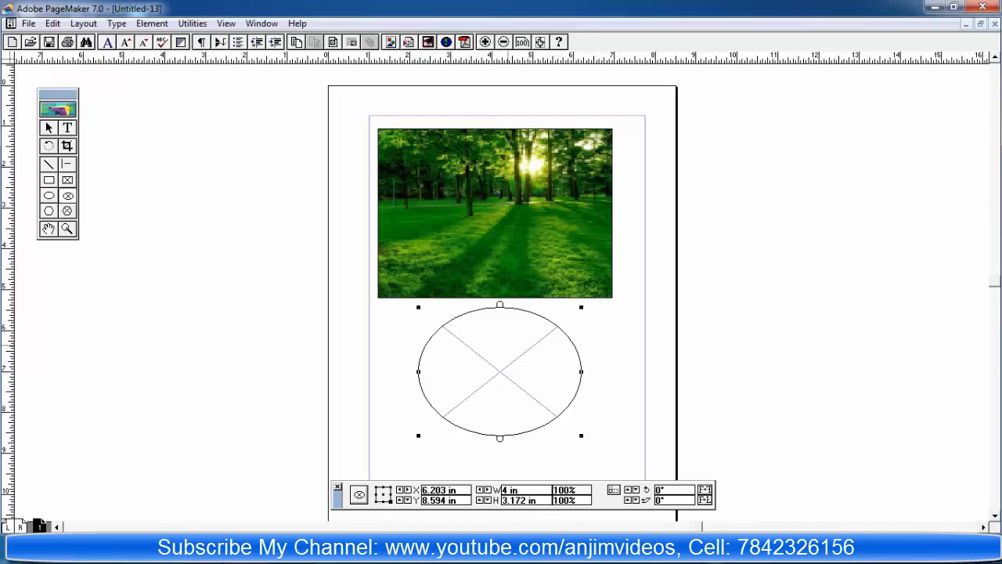
# Delete the elliptical frame and the rectangular frame with the forest picture
pyautogui.press('Delete')
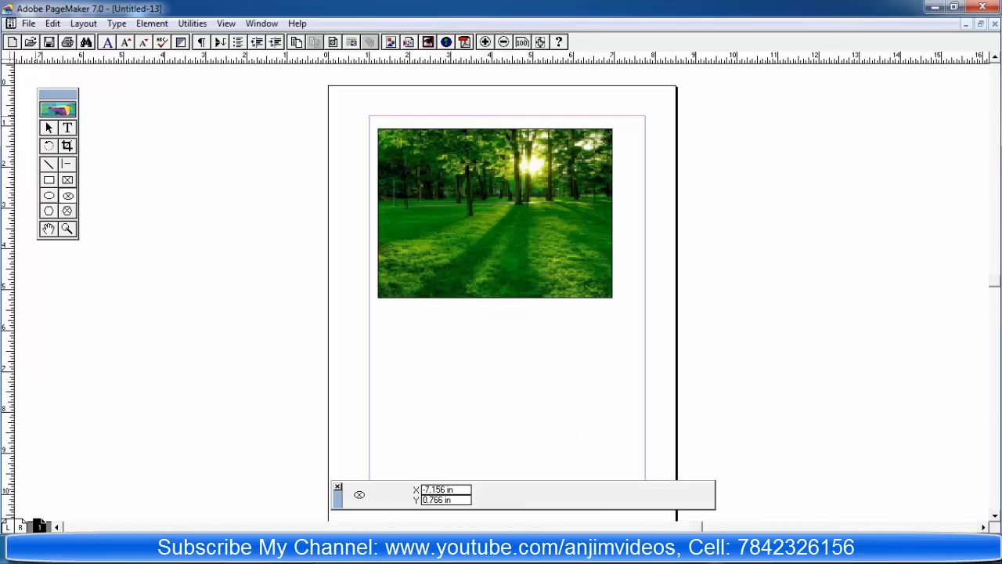
pyautogui.click(493, 192)
pyautogui.press('Delete')
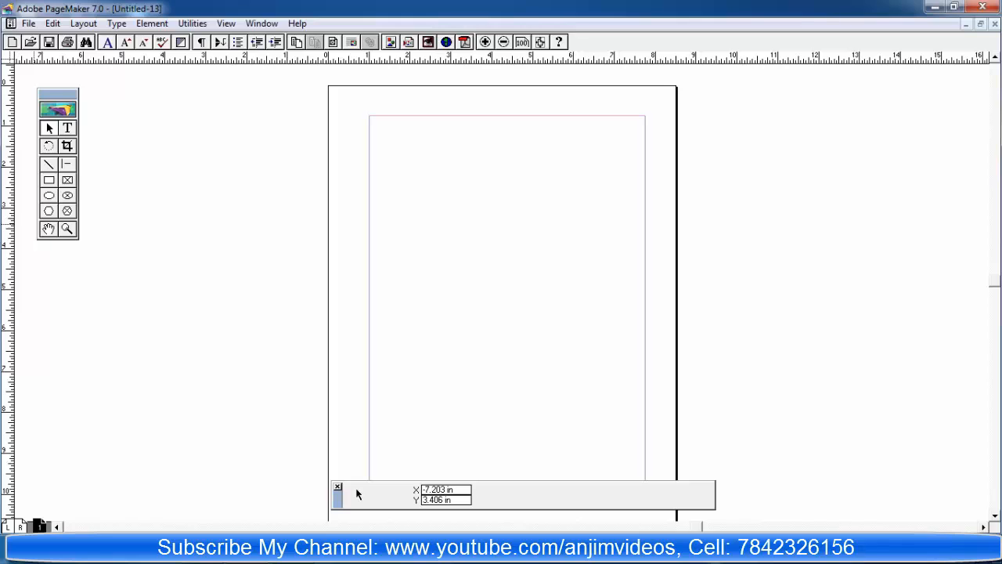
# Draw a hexagonal frame about 4.91 in wide and 4.75 in high in the upper part of the page, and delete it
pyautogui.click(68, 211)
pyautogui.moveTo(386, 130); pyautogui.dragTo(587, 326)
pyautogui.click(28, 24)
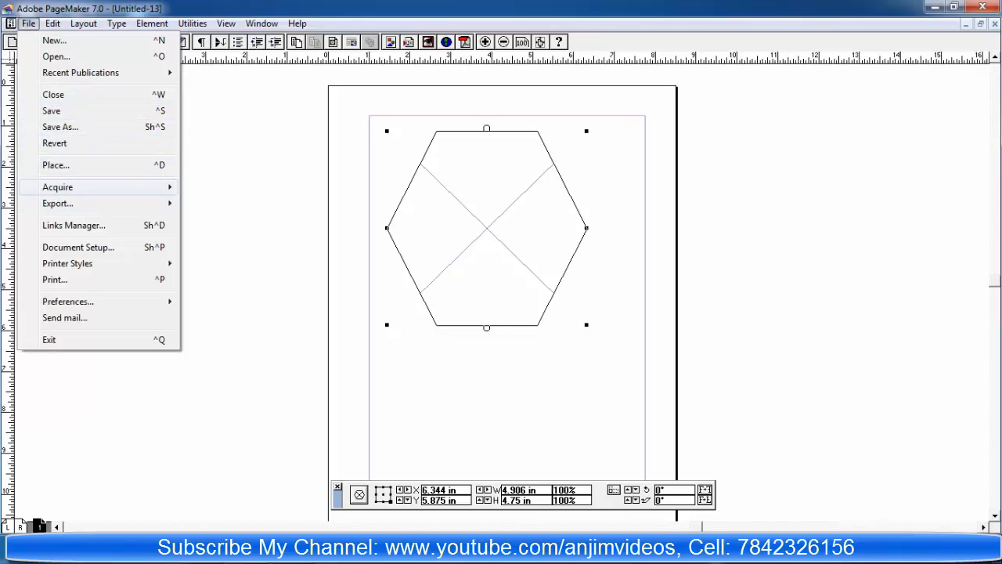
pyautogui.moveTo(57, 187)
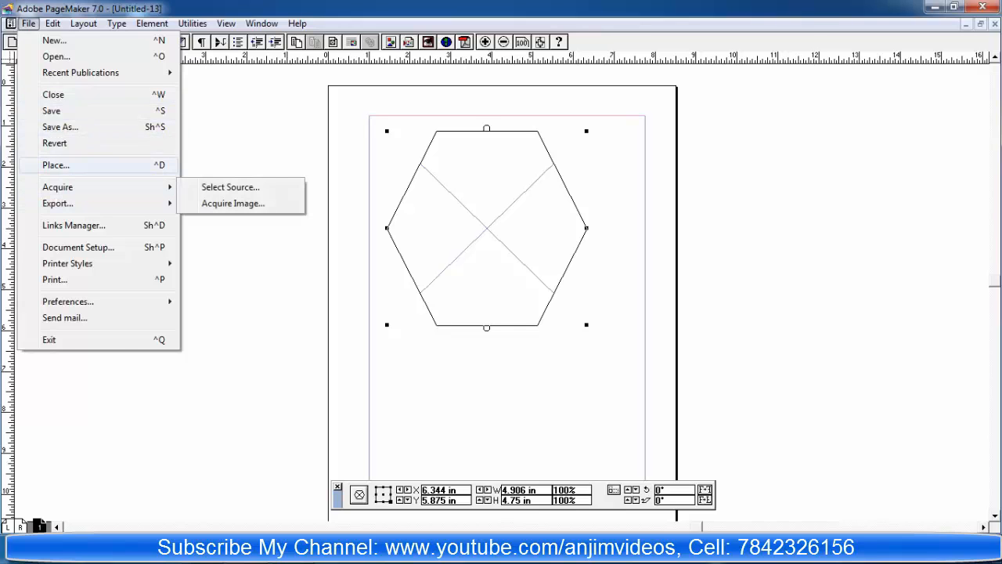
pyautogui.click(56, 165)
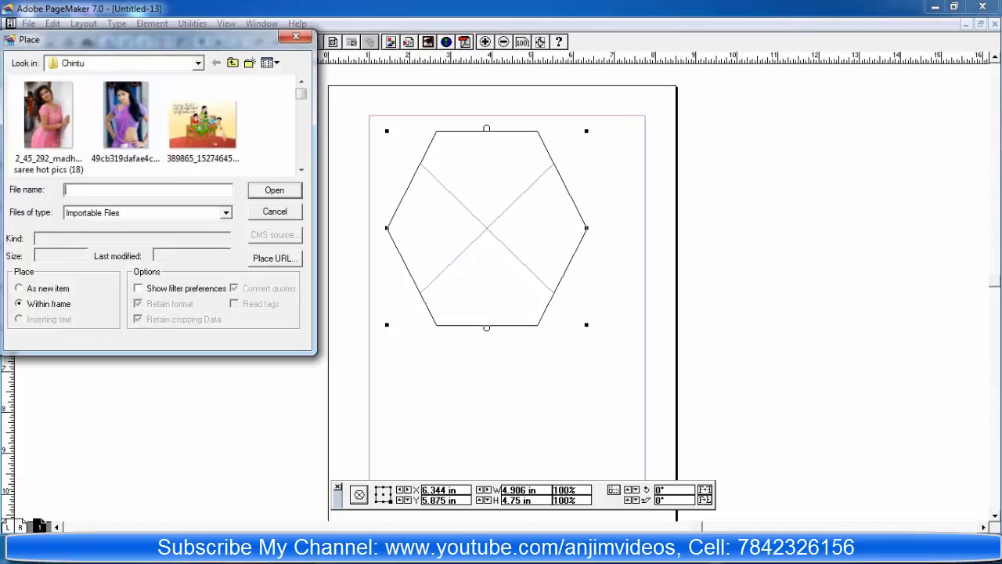
pyautogui.click(275, 211)
pyautogui.click(480, 210)
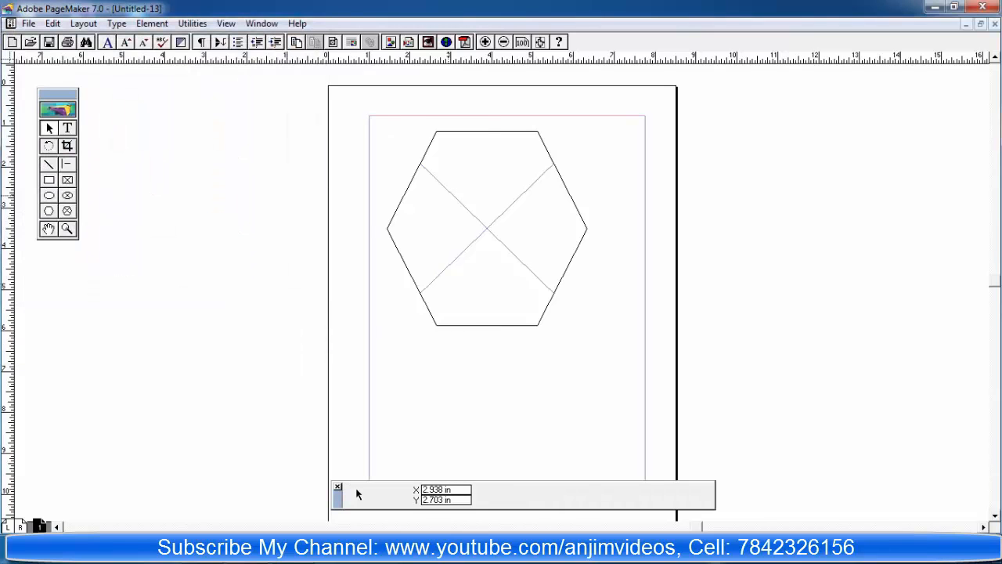
pyautogui.click(428, 172)
pyautogui.press('Delete')
# Create a text block spanning the page margins and fill it with about two lines of random filler text
pyautogui.click(67, 128)
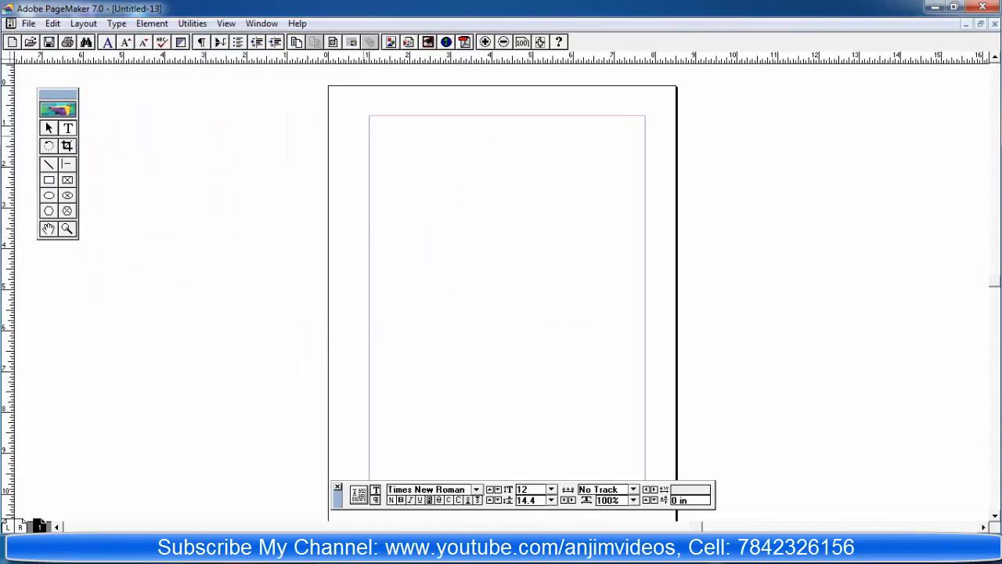
pyautogui.moveTo(373, 122); pyautogui.dragTo(641, 369)
pyautogui.write('asdsdklfklasjfaskldfjklasdfklasj dfklasj')
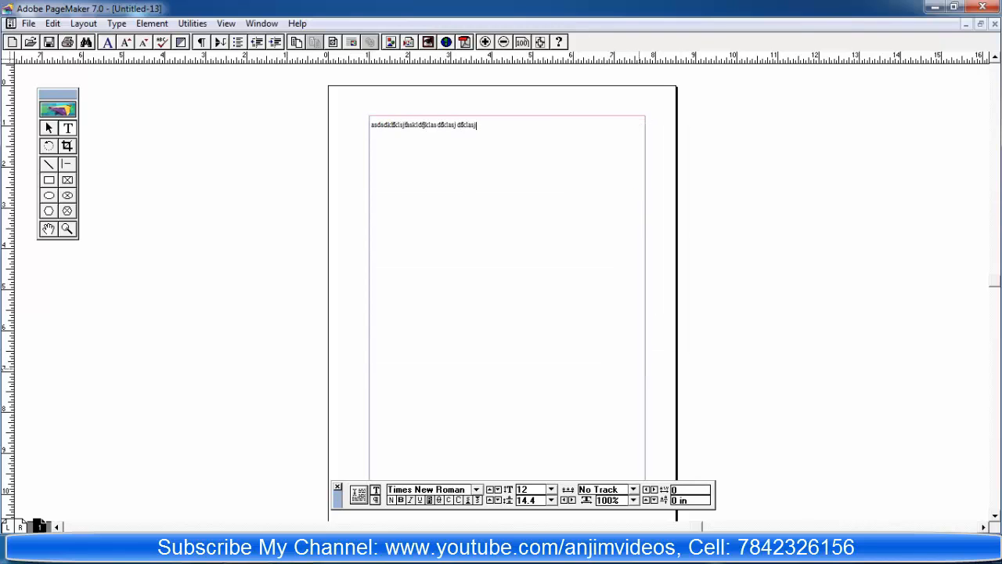
pyautogui.write(' kldfj askldfj klasjd fklasjdfklasdj klfj askldfj askldfj klasdfkladj fklj s')
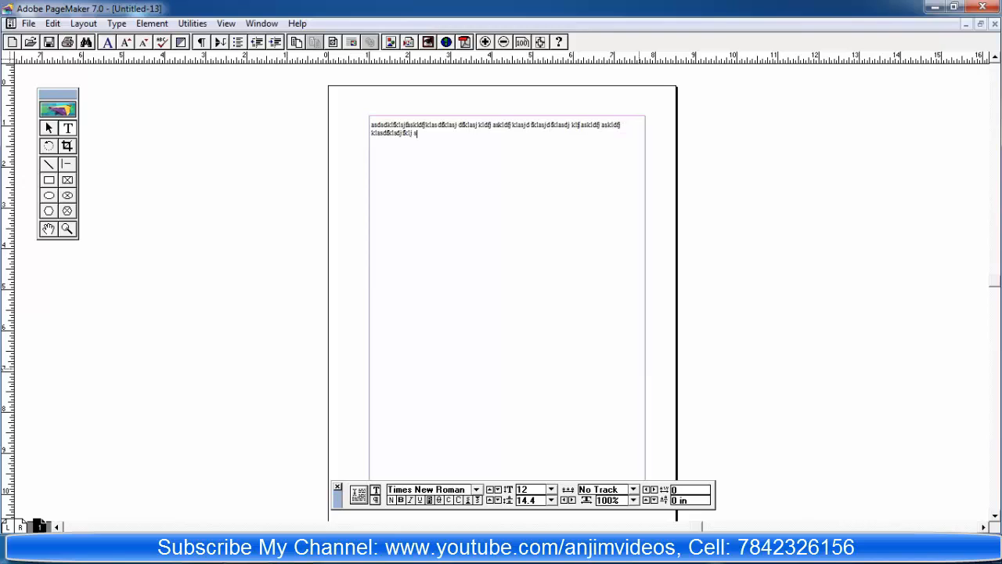
pyautogui.write('adklfjaskldfj askldfj askldfj klasj dfklasfasdfasdfasdfas')
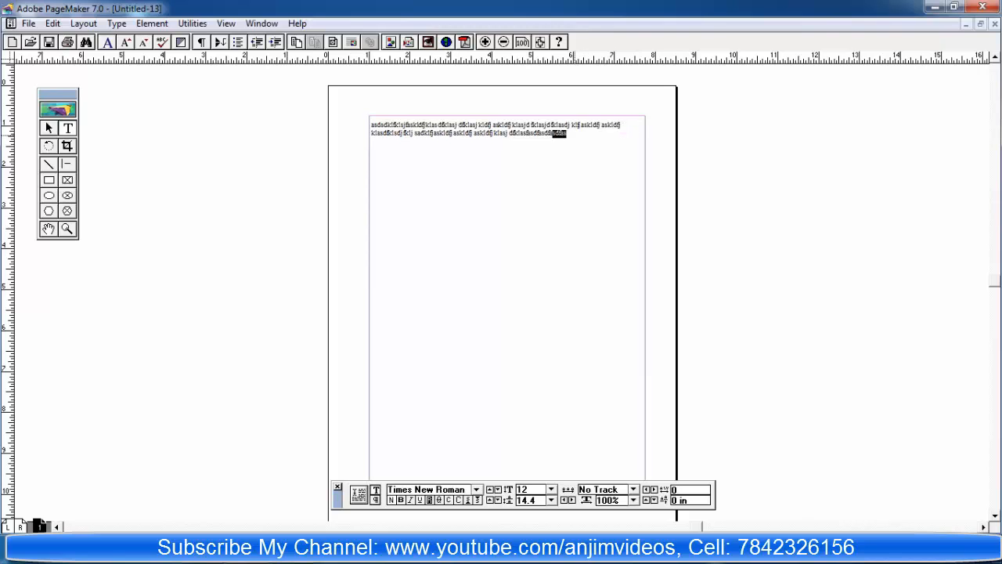
# Copy the whole filler text and paste one copy directly below it
pyautogui.hotkey('ctrl', 'a')
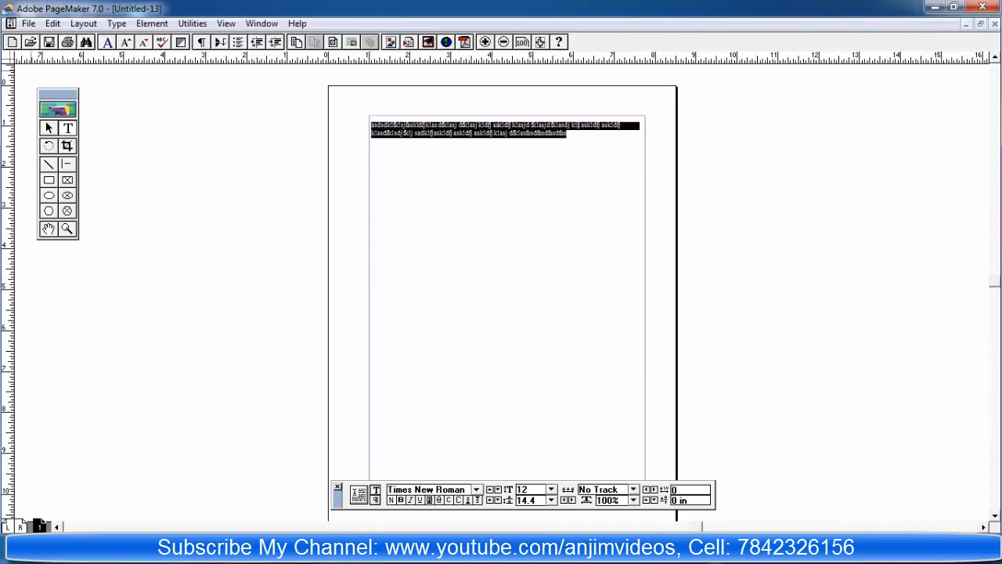
pyautogui.click(53, 23)
pyautogui.click(76, 78)
pyautogui.click(577, 135)
pyautogui.press('Return')
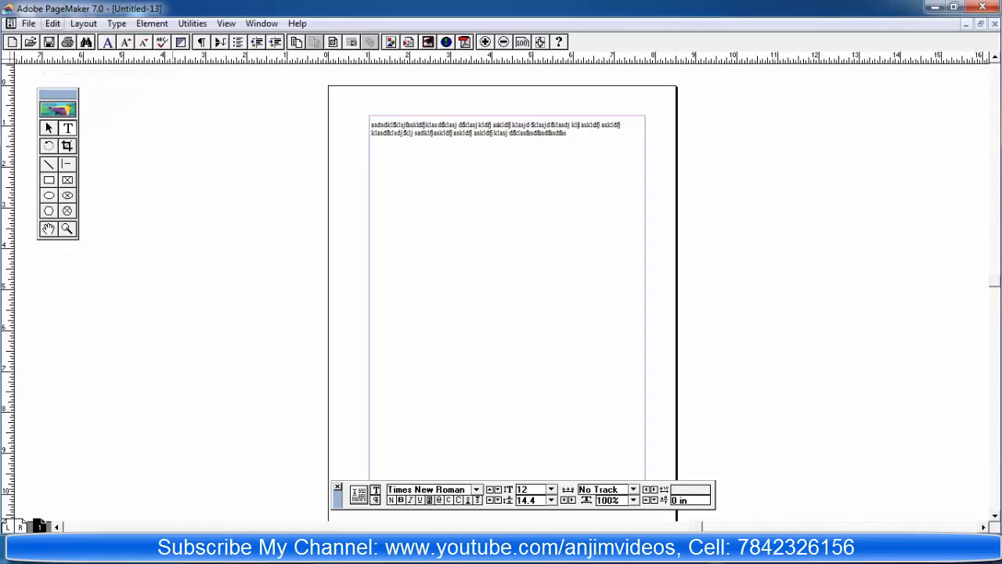
pyautogui.click(52, 22)
pyautogui.click(76, 93)
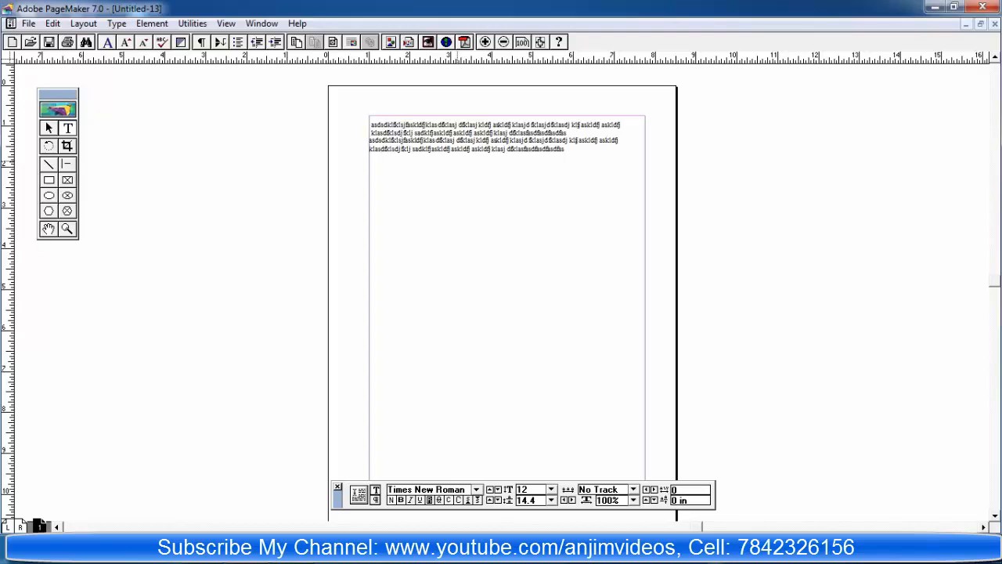
# Paste the copied filler text seven more times to extend the text down the page
pyautogui.hotkey('ctrl', 'v')
pyautogui.hotkey('ctrl', 'v')
pyautogui.hotkey('ctrl', 'v')
pyautogui.hotkey('ctrl', 'v')
pyautogui.hotkey('ctrl', 'v')
pyautogui.hotkey('ctrl', 'v')
pyautogui.hotkey('ctrl', 'v')
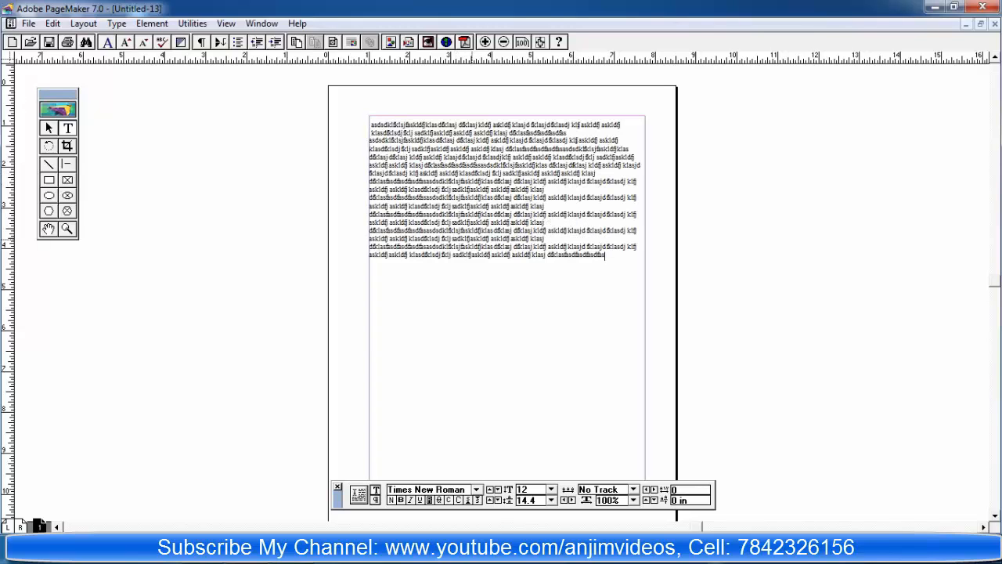
# Paste the copied filler text five more times to extend the long text block down the page
pyautogui.hotkey('ctrl', 'v')
pyautogui.hotkey('ctrl', 'v')
pyautogui.hotkey('ctrl', 'v')
pyautogui.hotkey('ctrl', 'v')
pyautogui.hotkey('ctrl', 'v')
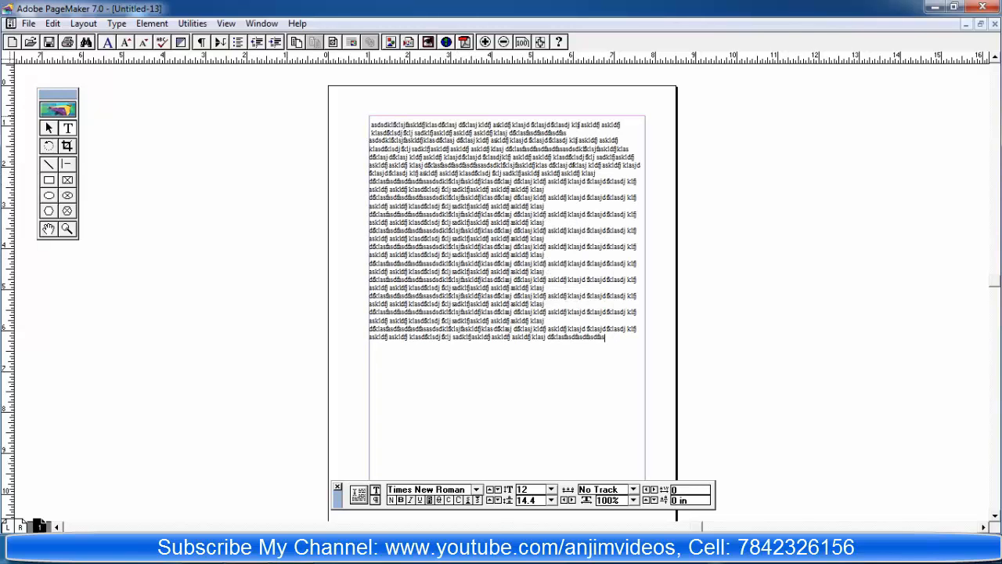
pyautogui.press('Escape')
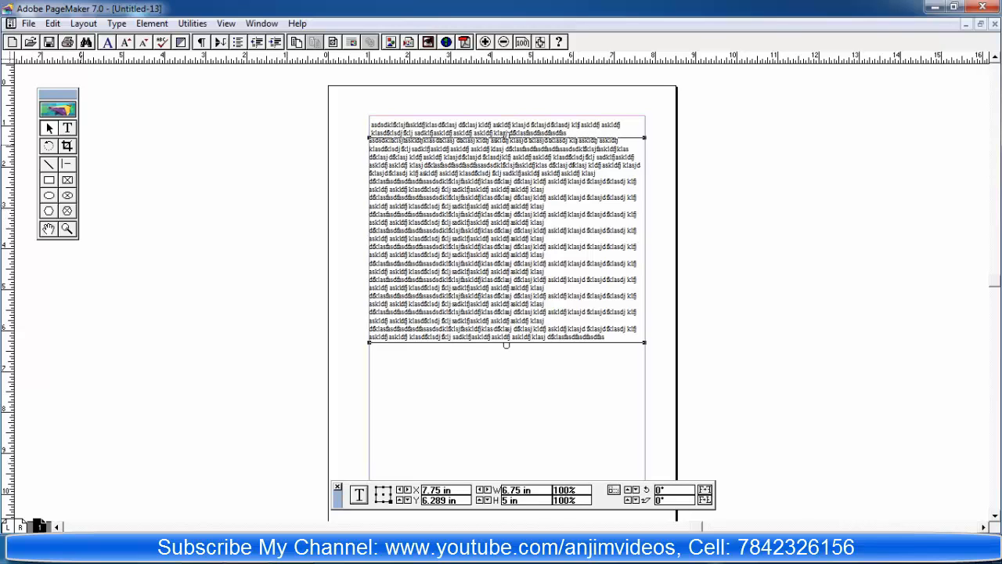
# Split the first line off the long text block and delete it together with the separate two-line block above
pyautogui.click(506, 135)
pyautogui.click(505, 130)
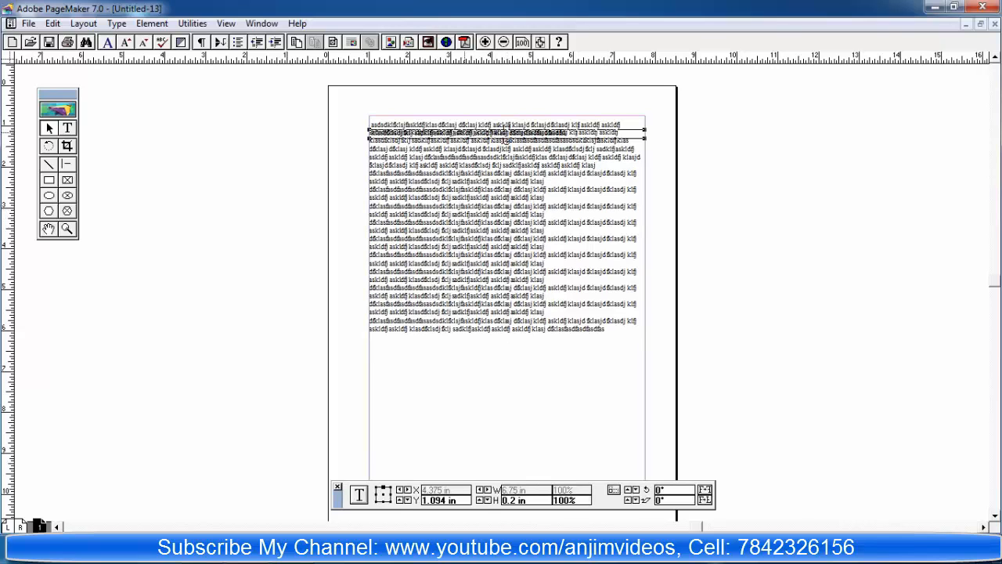
pyautogui.press('Delete')
pyautogui.click(452, 155)
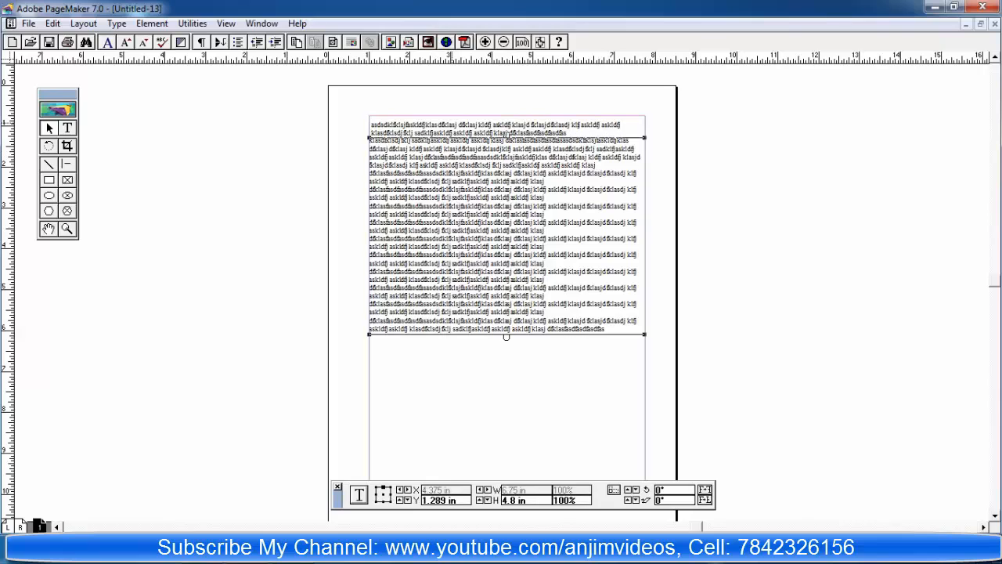
pyautogui.click(454, 127)
pyautogui.press('Delete')
pyautogui.click(468, 173)
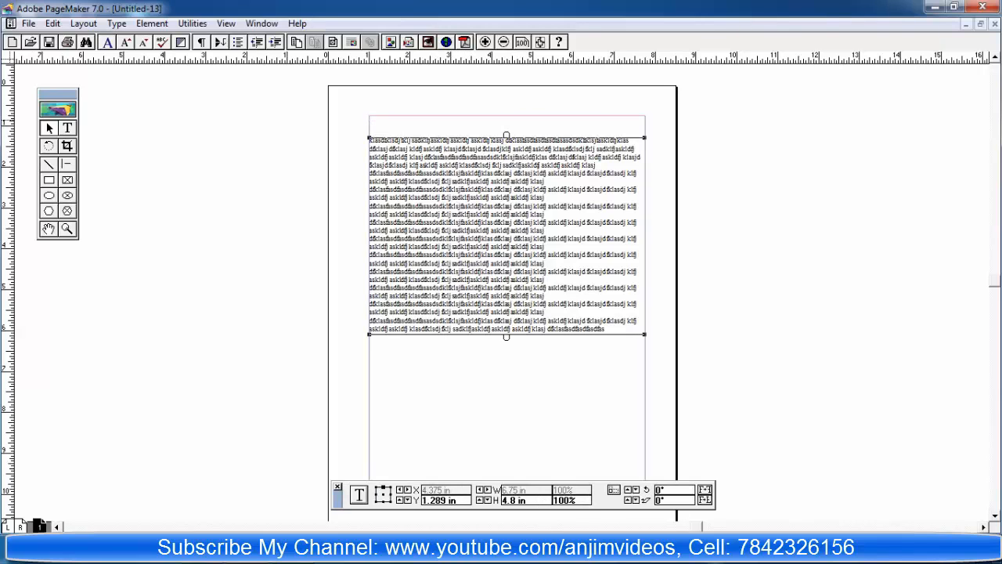
# Save the publication to the Desktop under the file name anji
pyautogui.click(28, 23)
pyautogui.click(51, 111)
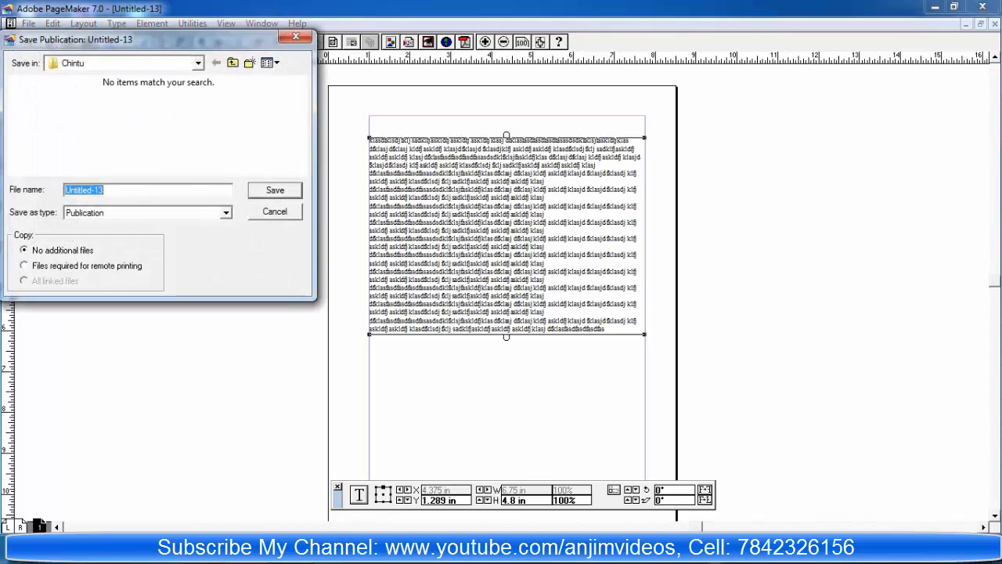
pyautogui.write('anji')
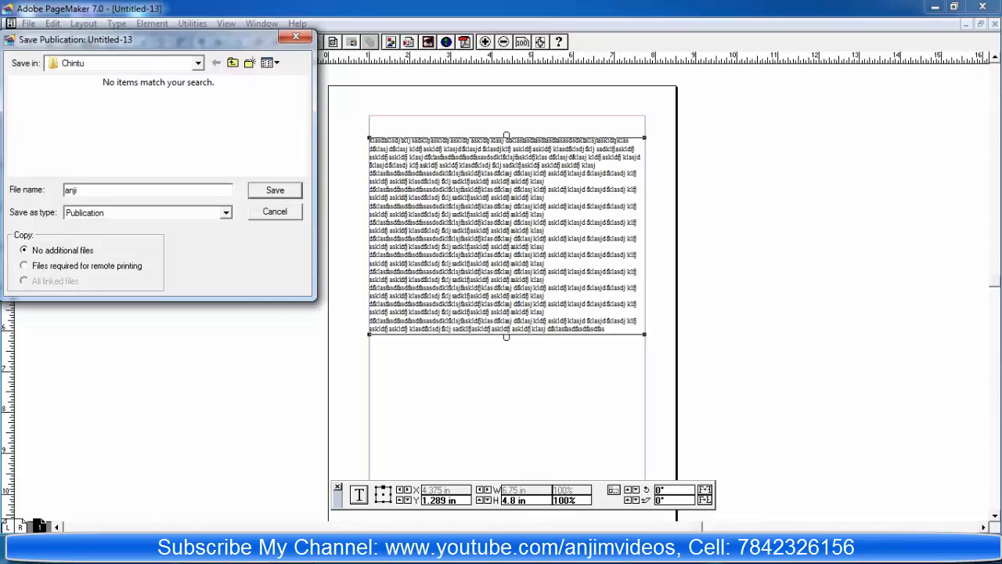
pyautogui.click(198, 64)
pyautogui.click(75, 78)
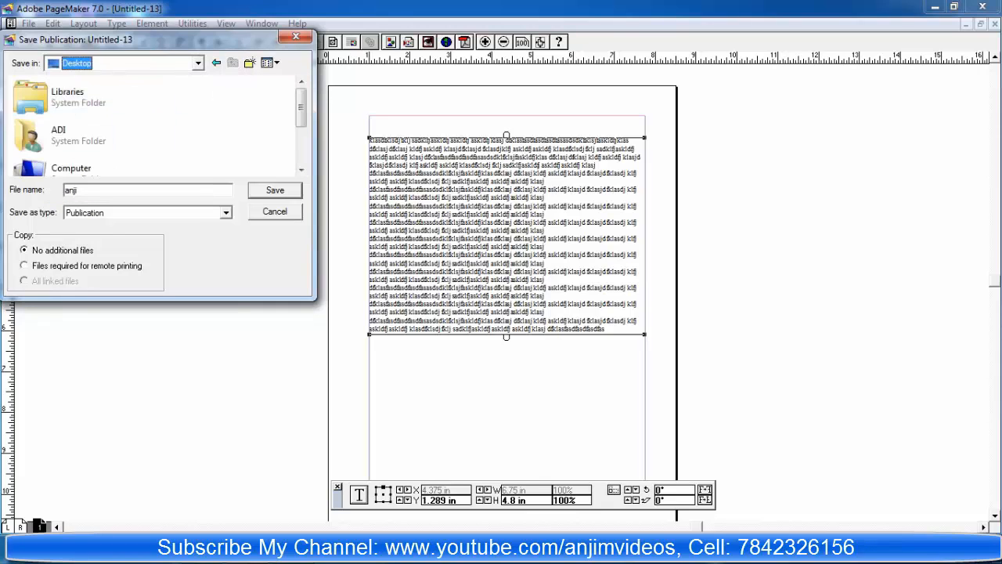
pyautogui.click(274, 189)
# Delete the long text block and draw a hexagonal frame about 4.66 in wide and 4.27 in high in the upper part of the page
pyautogui.click(494, 215)
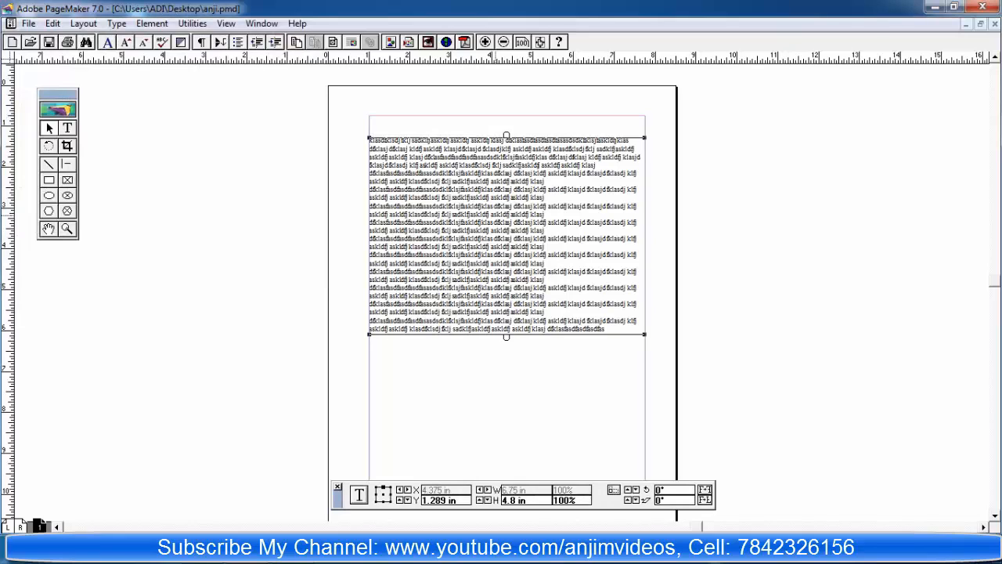
pyautogui.press('Delete')
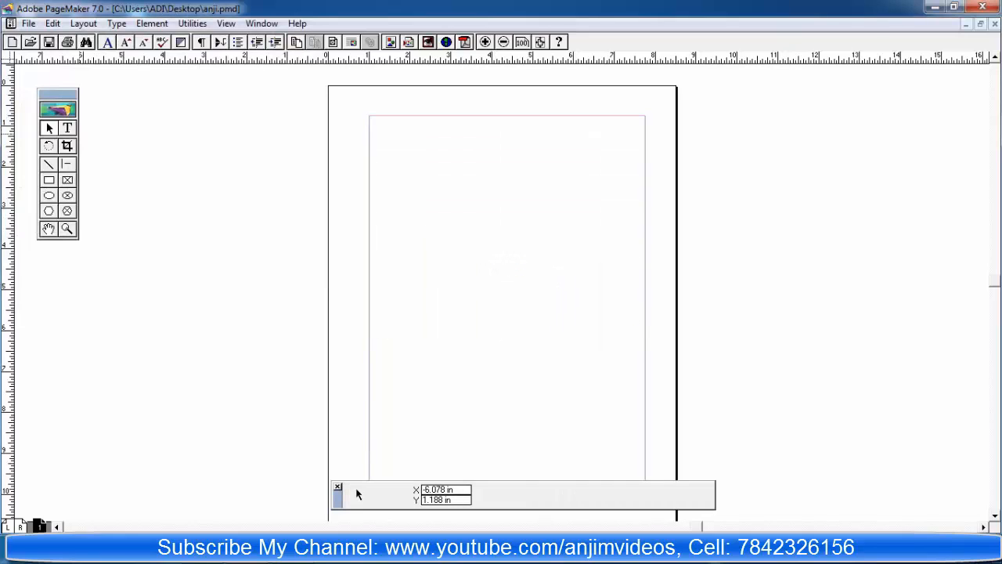
pyautogui.click(68, 211)
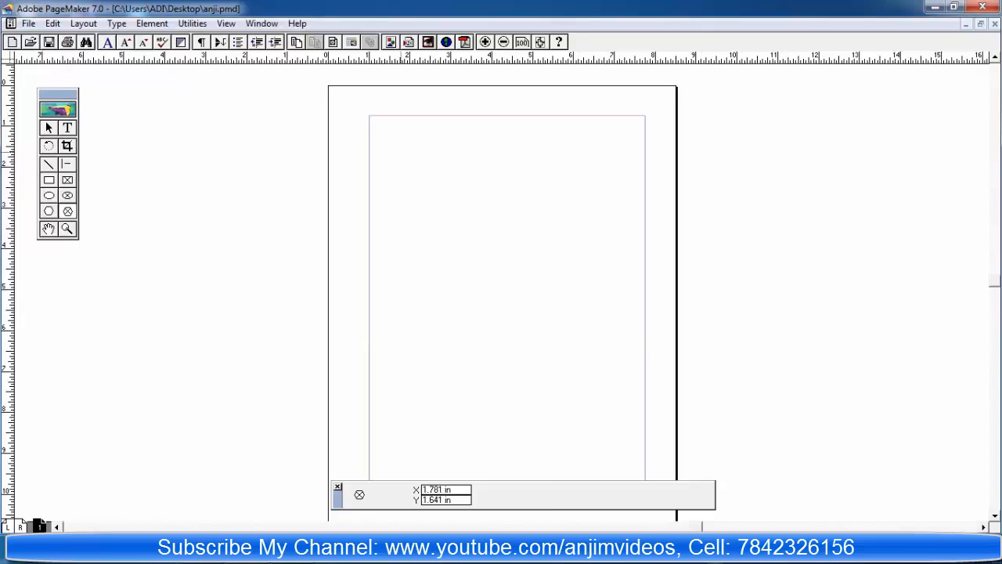
pyautogui.moveTo(400, 150); pyautogui.dragTo(589, 323)
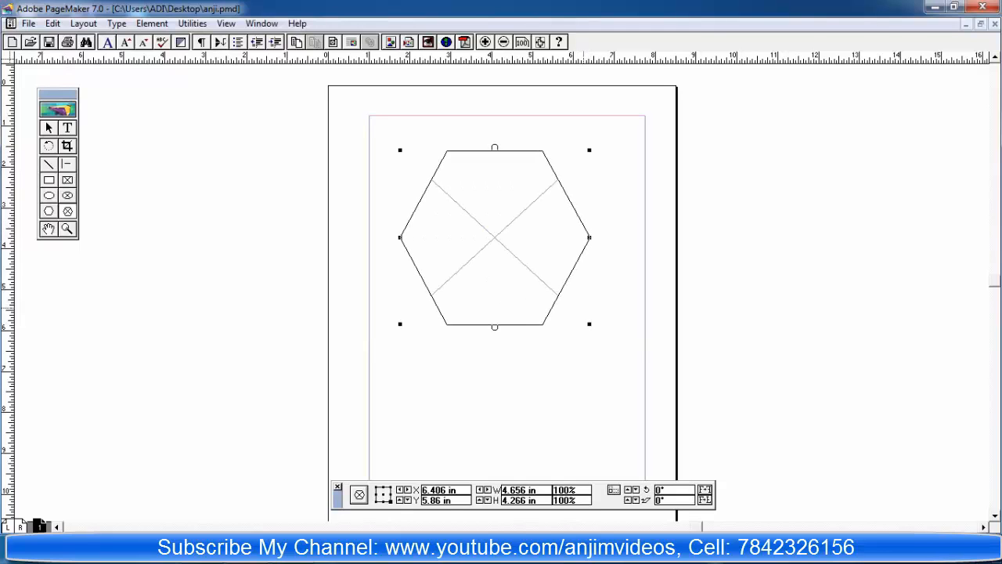
# Try to open a copy of the anji publication from the Desktop
pyautogui.click(28, 23)
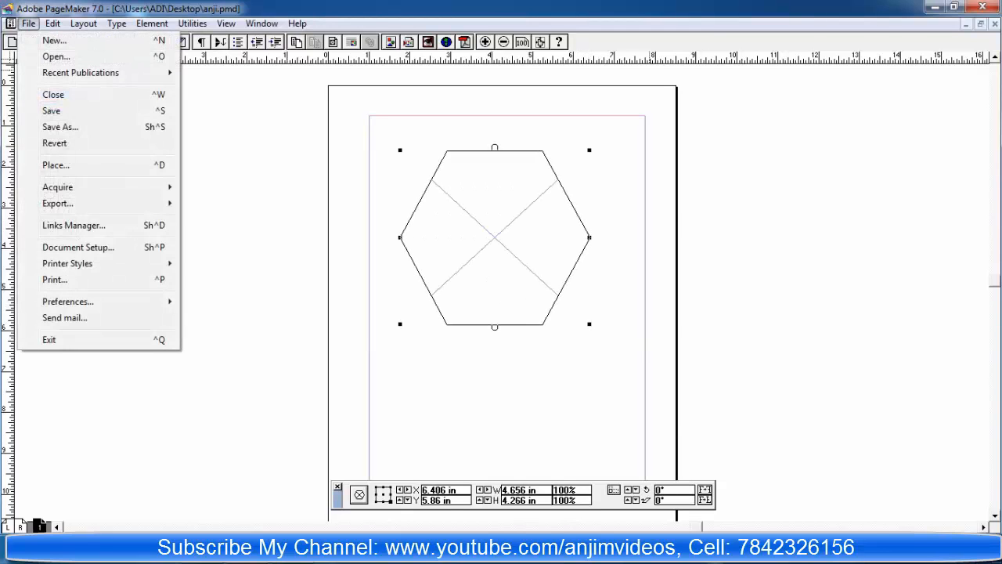
pyautogui.click(56, 56)
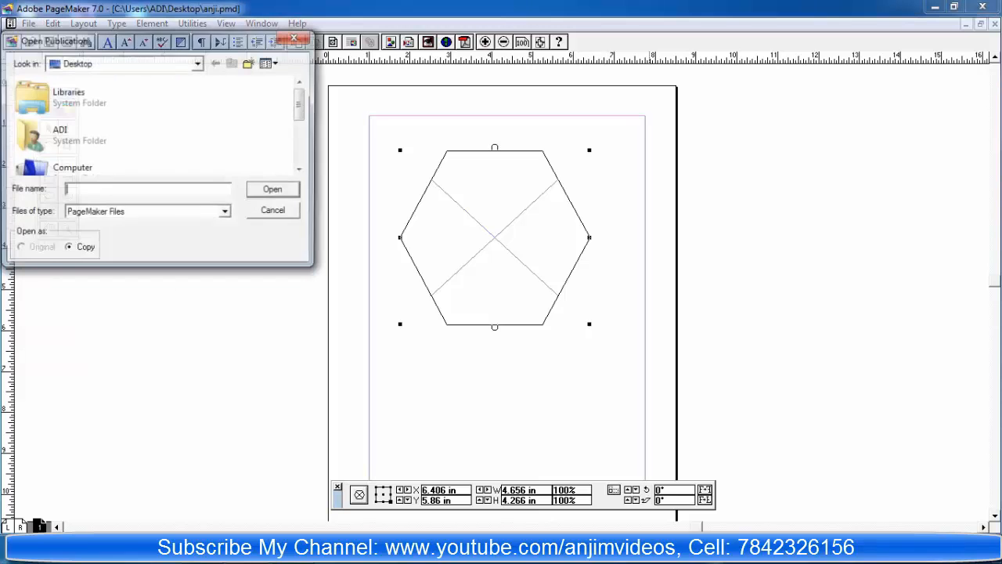
pyautogui.moveTo(301, 104); pyautogui.dragTo(301, 149)
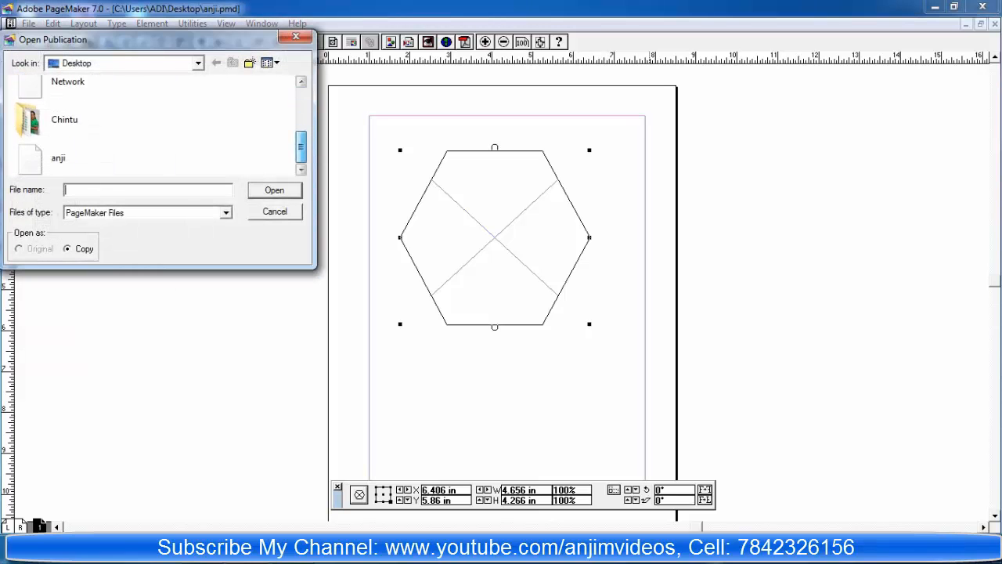
pyautogui.click(91, 158)
pyautogui.click(274, 191)
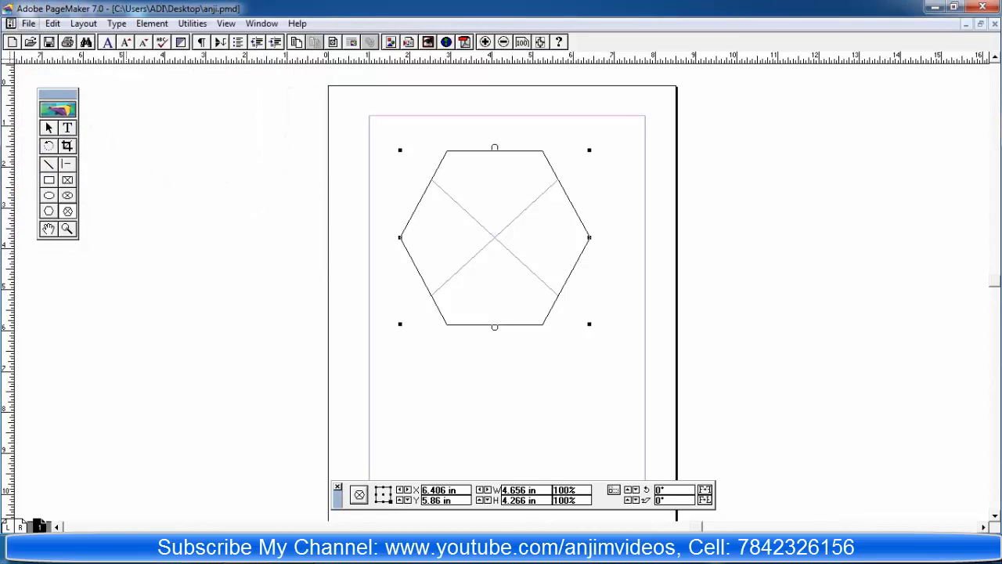
# Try to place the anji publication from the Desktop within the hexagonal frame
pyautogui.click(28, 23)
pyautogui.click(35, 165)
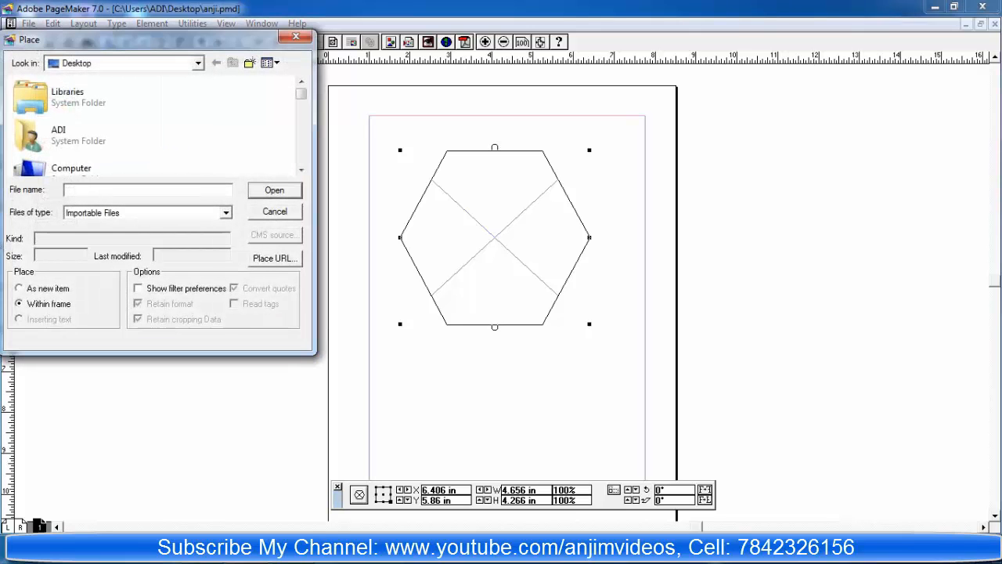
pyautogui.scroll(-3, 300, 170)
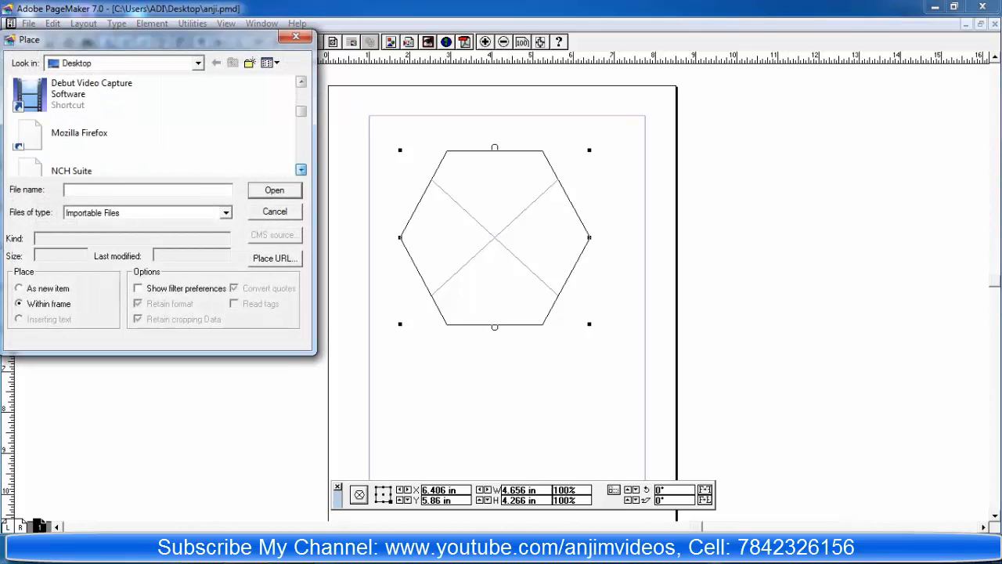
pyautogui.scroll(-5, 153, 125)
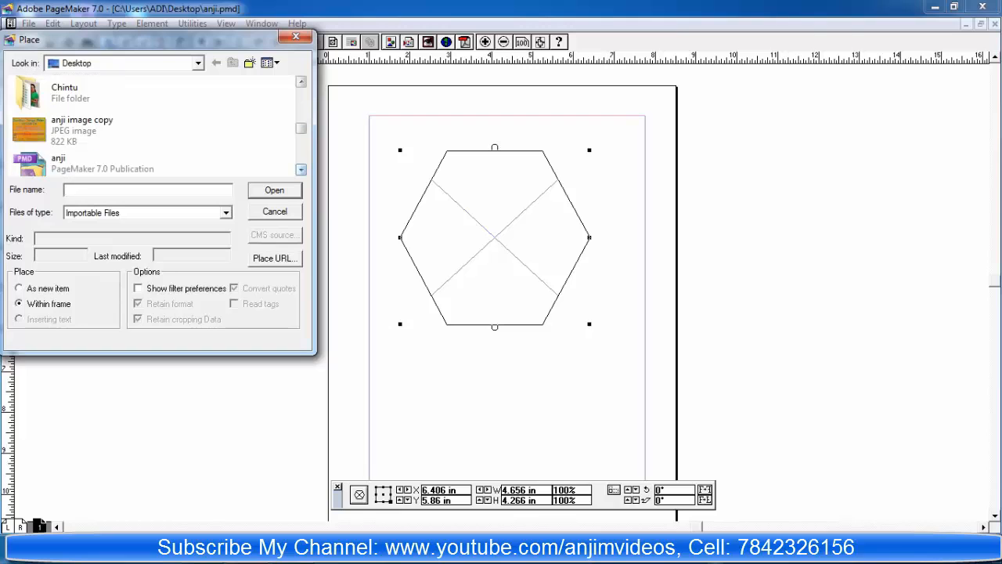
pyautogui.doubleClick(87, 163)
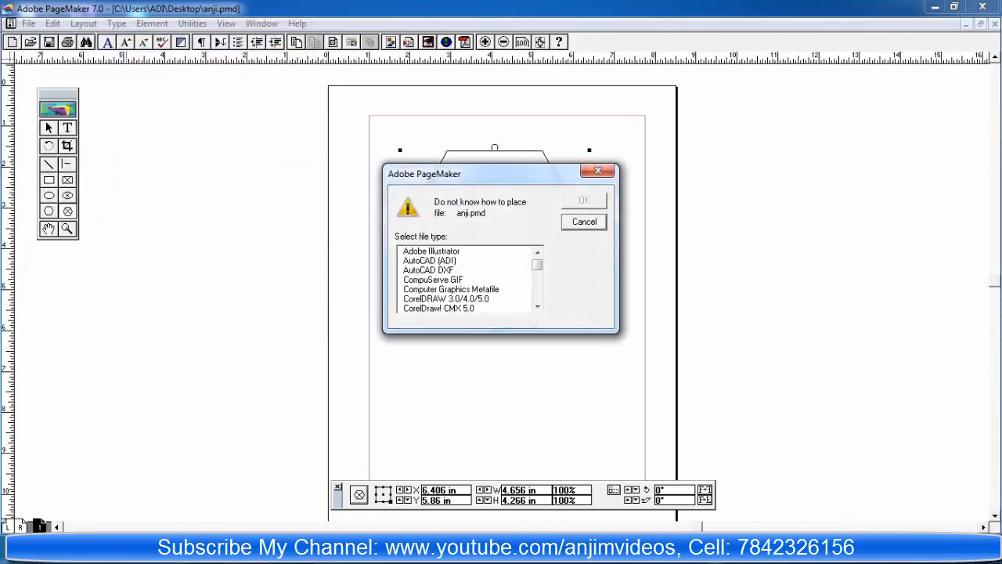
# Try to import anji.pmd with the file type PageMaker 6.5 (publication), and cancel the placement
pyautogui.moveTo(495, 173); pyautogui.dragTo(313, 136)
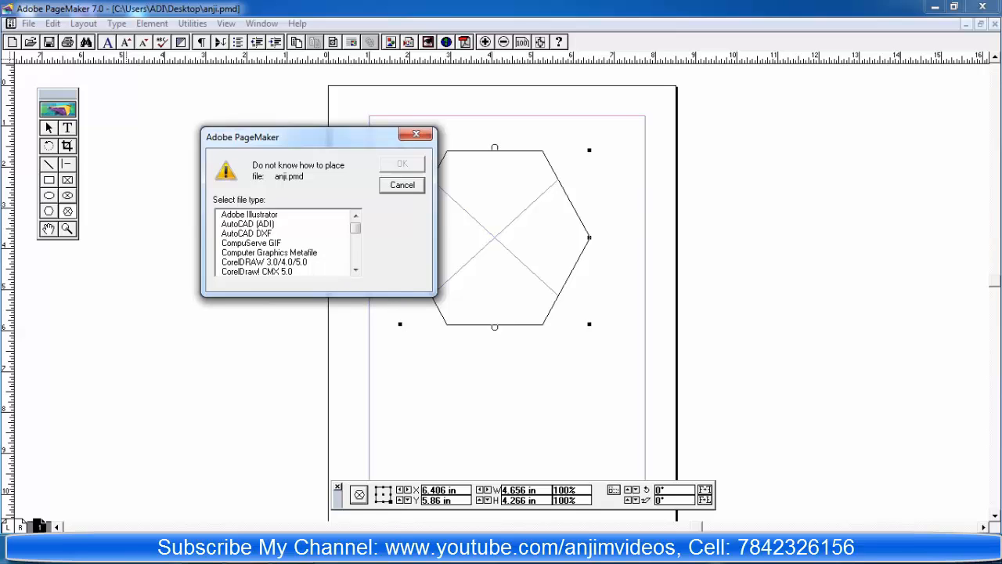
pyautogui.moveTo(356, 228)
pyautogui.mouseDown()
pyautogui.moveTo(355, 242)
pyautogui.moveTo(355, 228)
pyautogui.mouseUp()
pyautogui.click(355, 270)
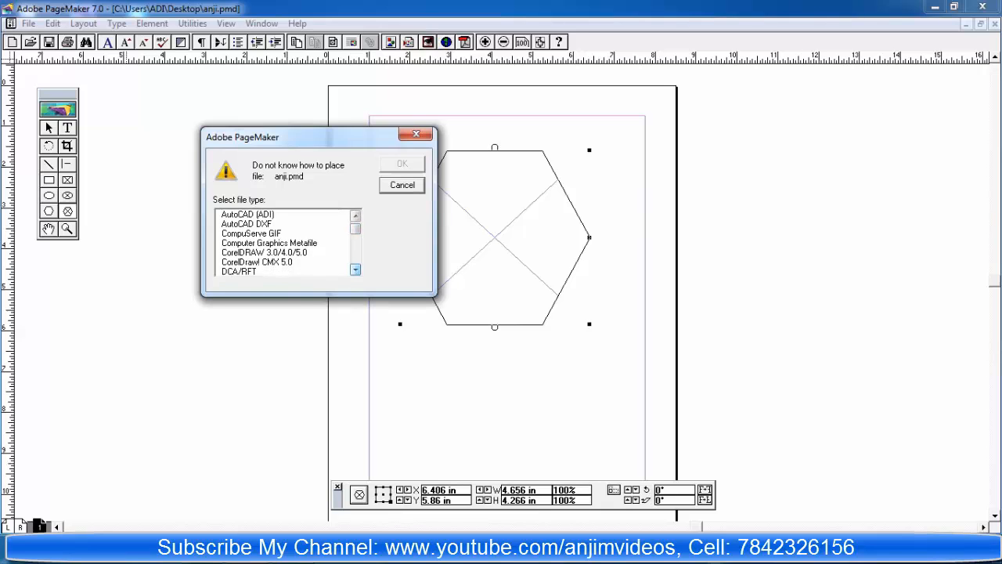
pyautogui.click(355, 270)
pyautogui.click(355, 270)
pyautogui.click(356, 269)
pyautogui.click(355, 270)
pyautogui.click(355, 269)
pyautogui.click(356, 269)
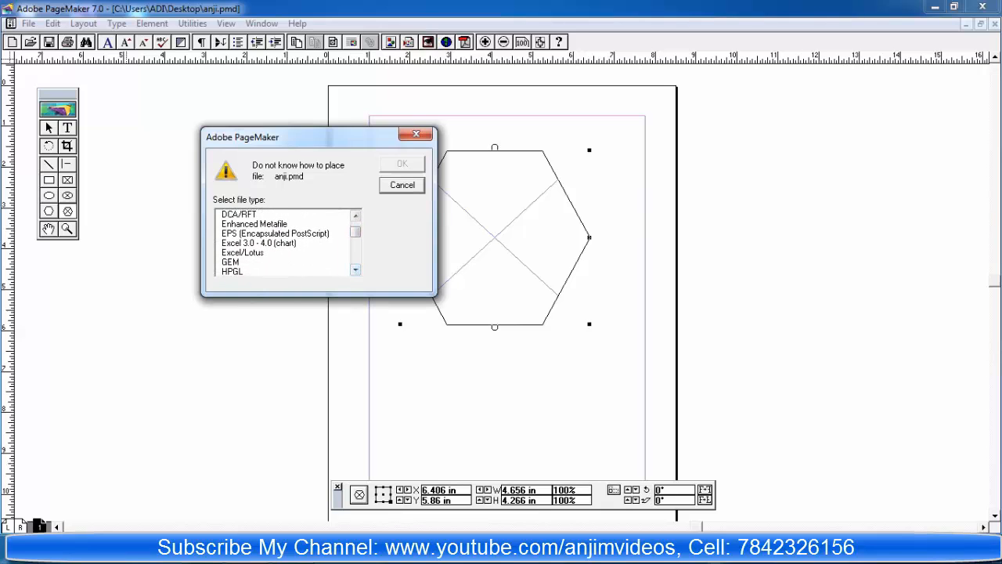
pyautogui.moveTo(355, 232); pyautogui.dragTo(356, 245)
pyautogui.click(270, 252)
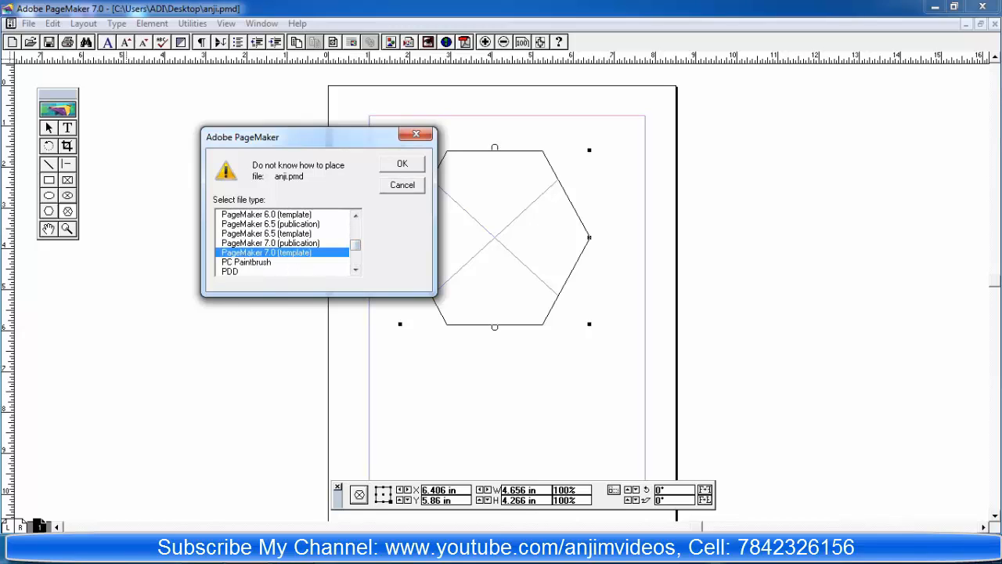
pyautogui.click(298, 233)
pyautogui.click(297, 224)
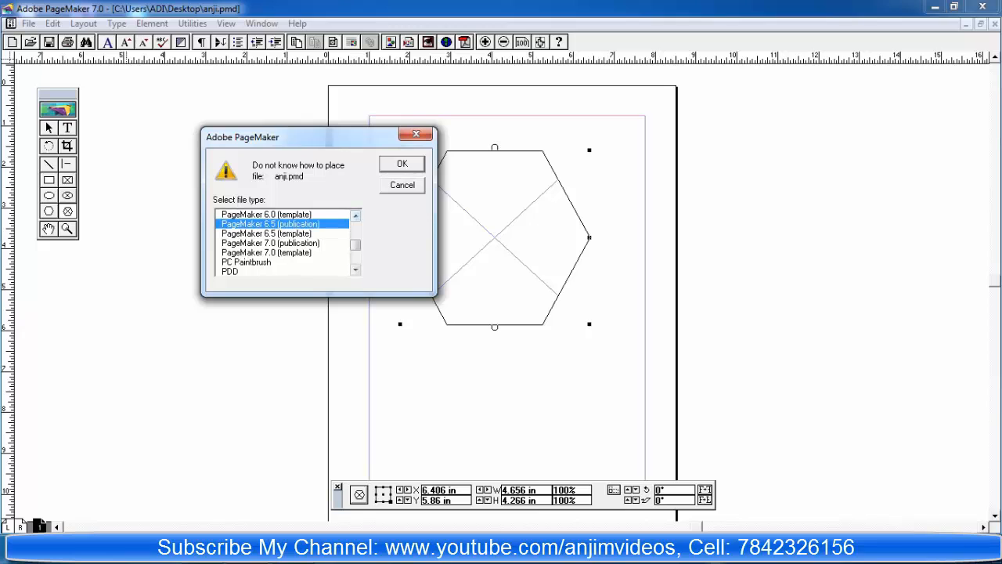
pyautogui.click(402, 163)
pyautogui.click(584, 223)
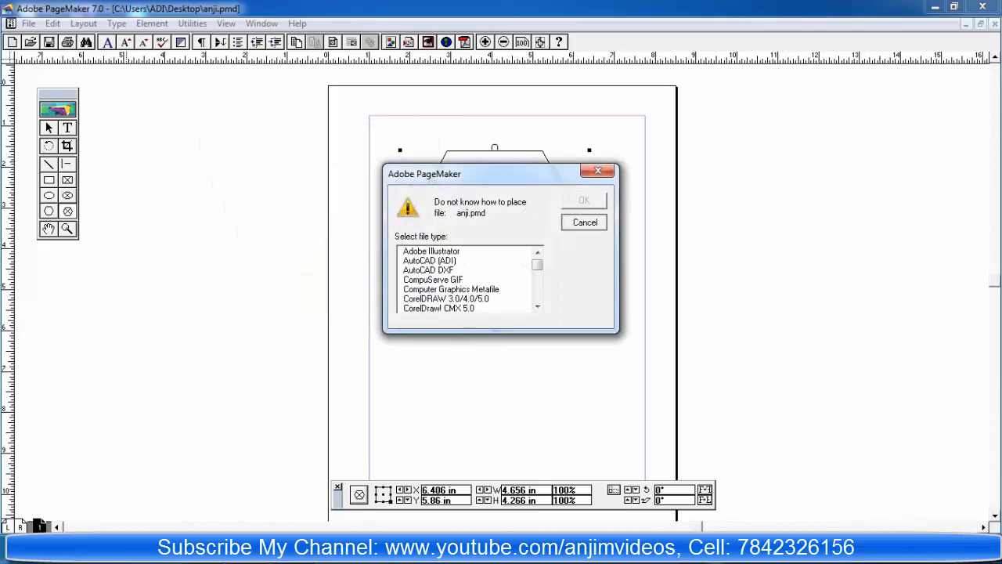
pyautogui.click(485, 368)
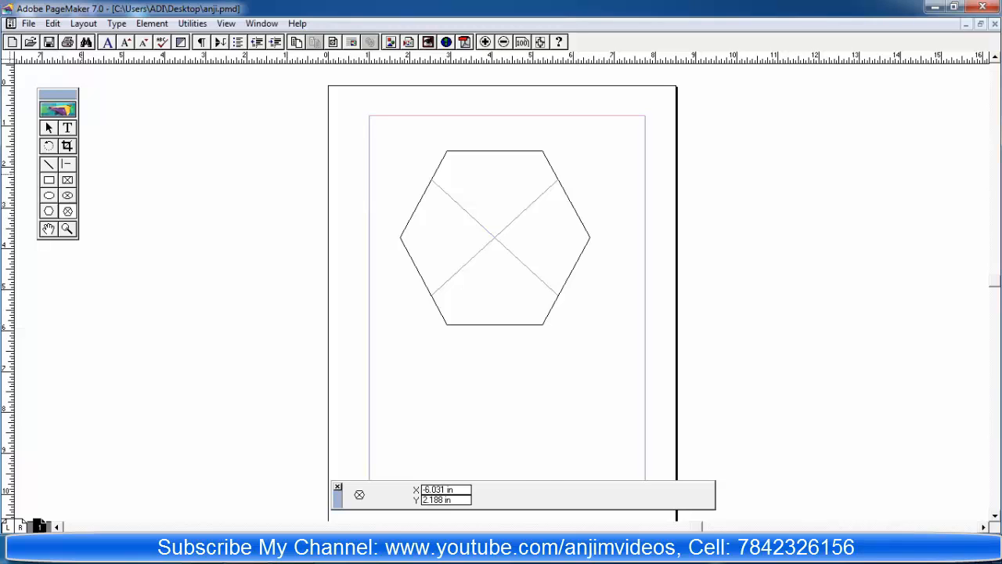
# Enter a line of random filler letters inside the hexagonal frame
pyautogui.click(67, 128)
pyautogui.click(508, 237)
pyautogui.write('asdfasdfasdfas')
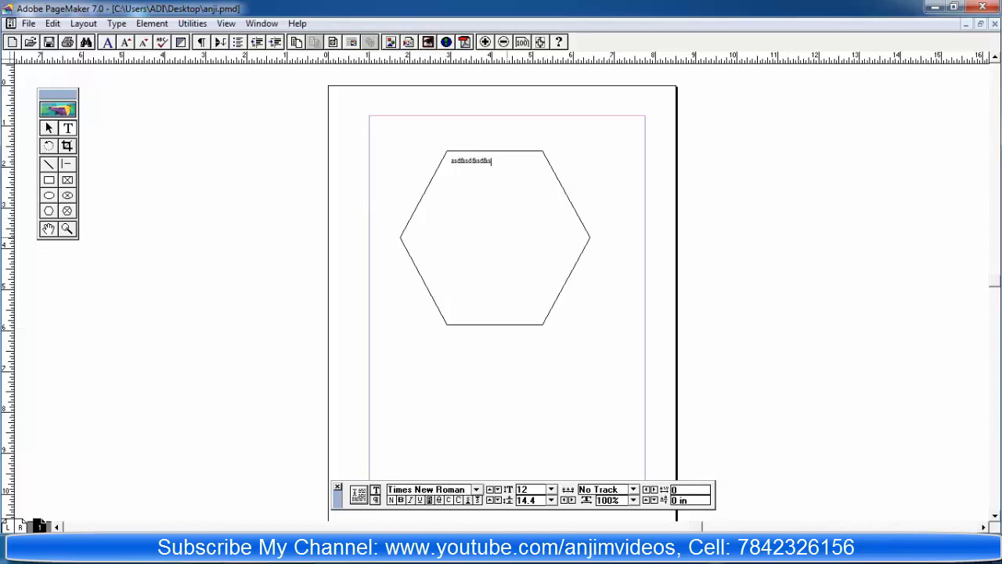
pyautogui.write('dfasdfasjkldjfaskldjfklasdfjklasjdfklasjdfkl')
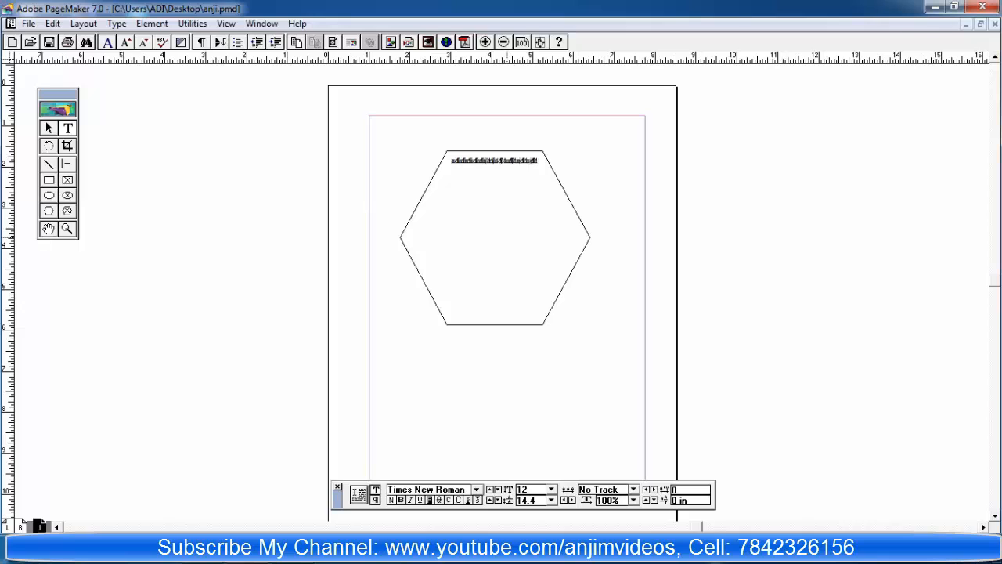
# Replace the typed letters in the hexagonal frame with the copied filler text, and delete the filled frame
pyautogui.moveTo(538, 161); pyautogui.dragTo(451, 161)
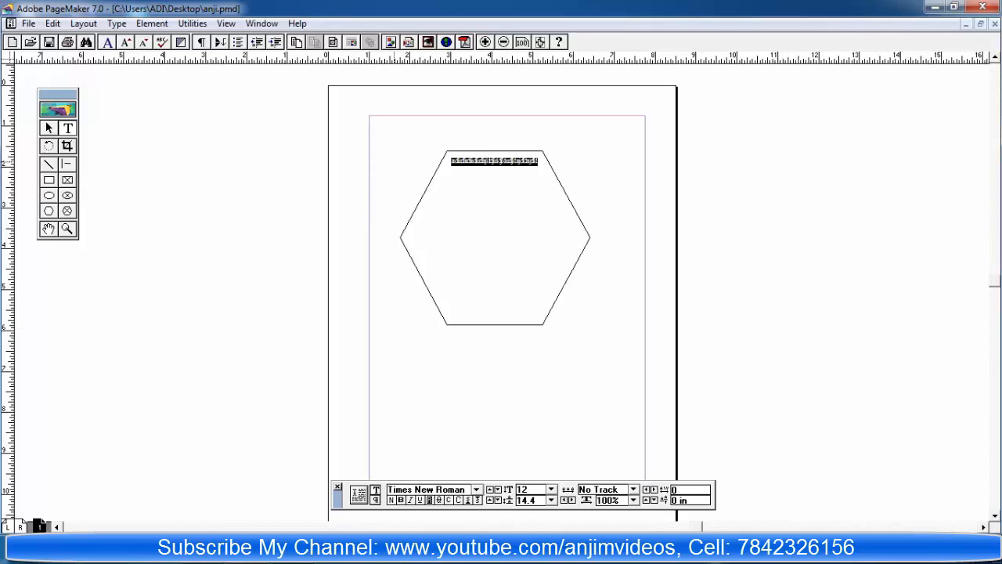
pyautogui.press('Delete')
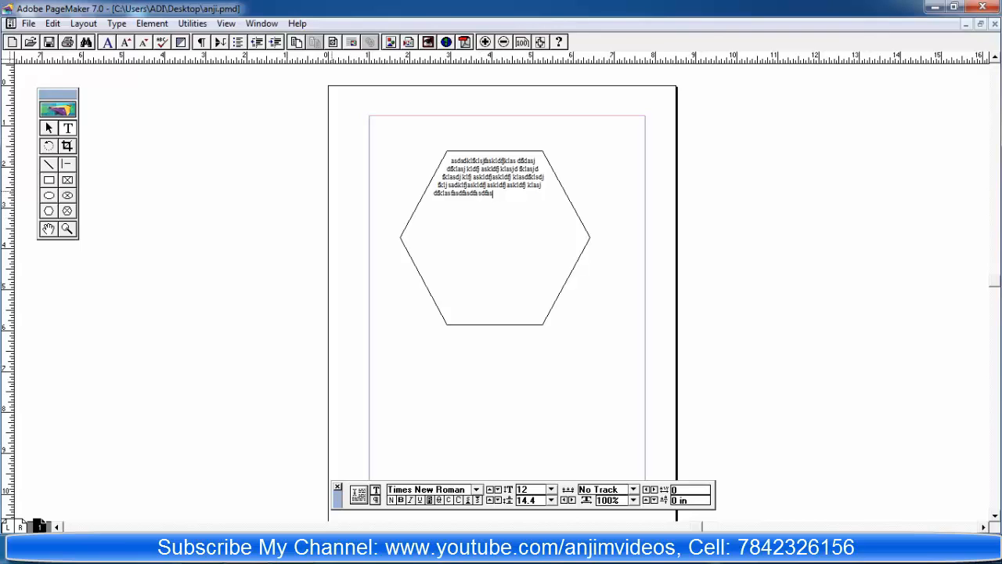
pyautogui.press('Escape')
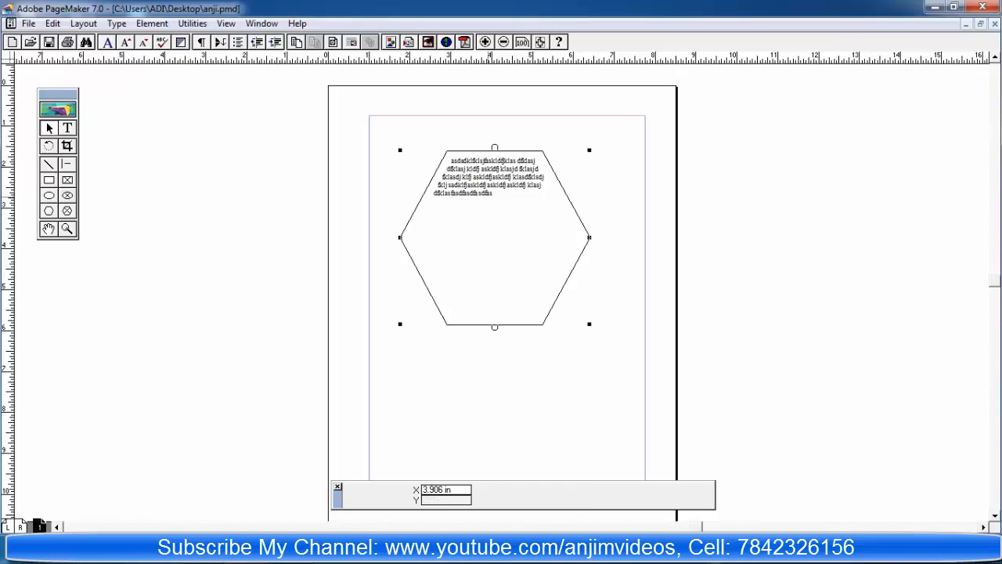
pyautogui.press('Delete')
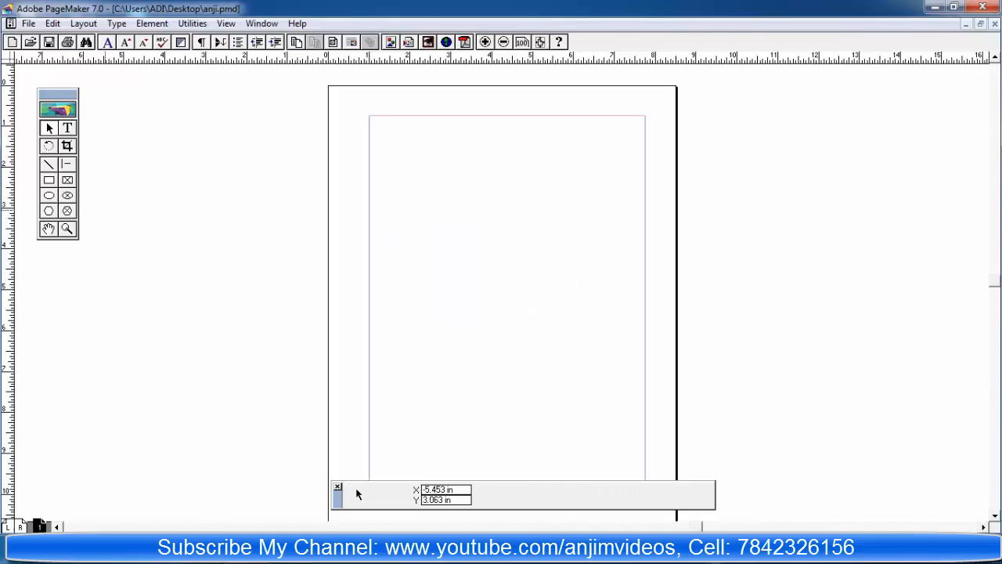
# Draw a hexagonal frame about 4.55 by 4.53 in on the page and open the Desktop's Chintu folder for placing a file within it
pyautogui.hotkey('ctrl', 'z')
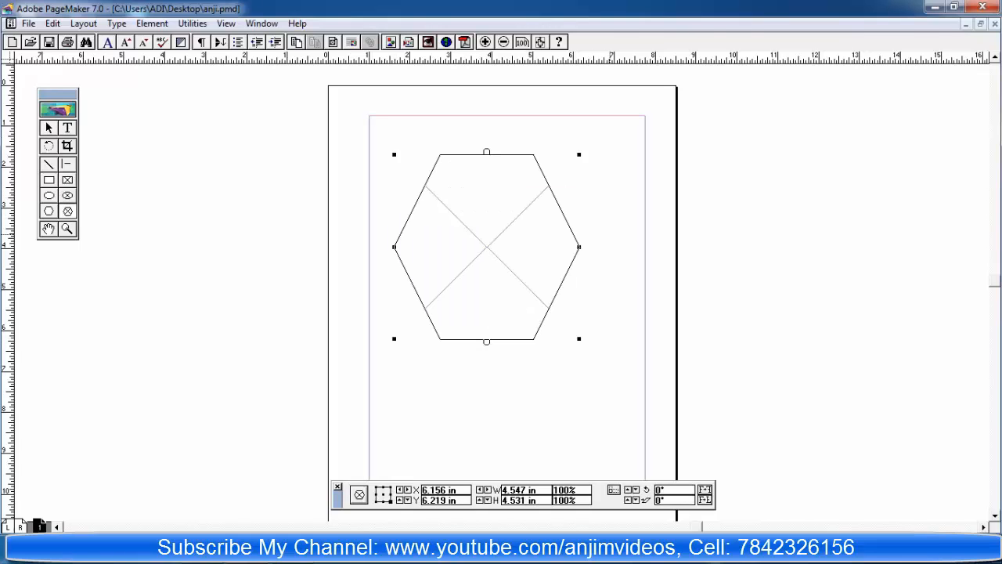
pyautogui.click(29, 24)
pyautogui.click(59, 164)
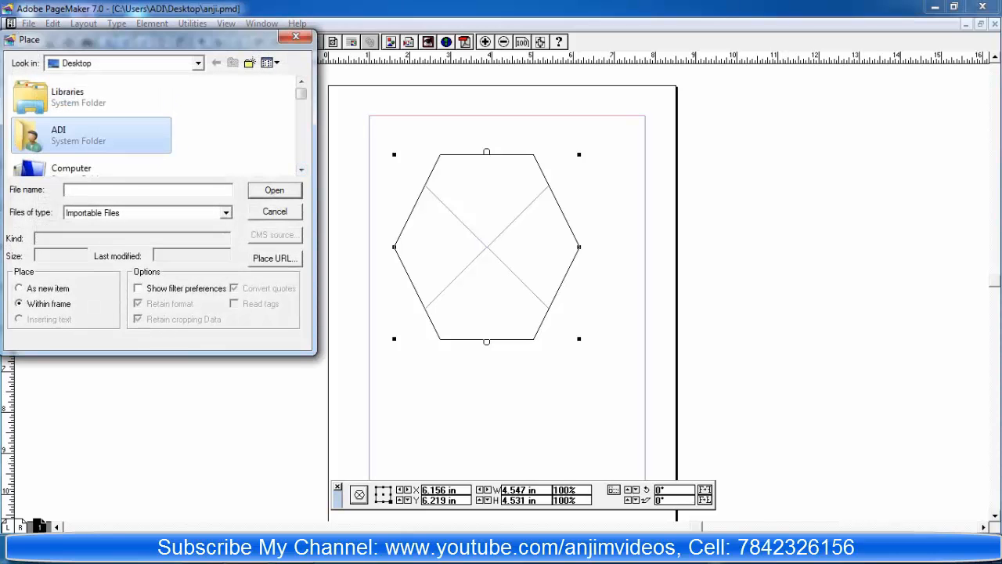
pyautogui.press('c')
pyautogui.press('c')
pyautogui.press('c')
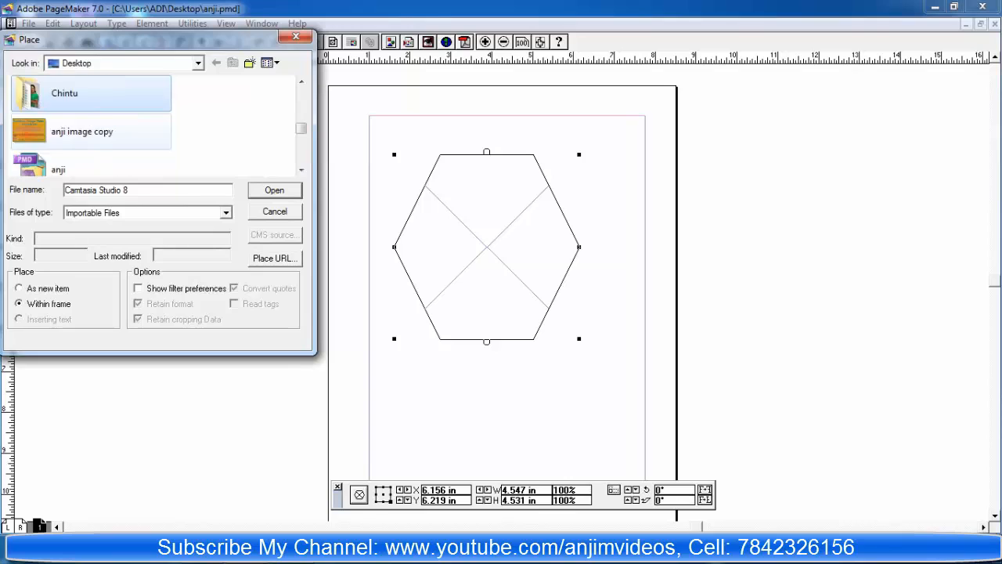
pyautogui.press('Return')
# Place the HD-Background-Wallpapers-42 JPEG image within the selected hexagonal frame
pyautogui.click(301, 170)
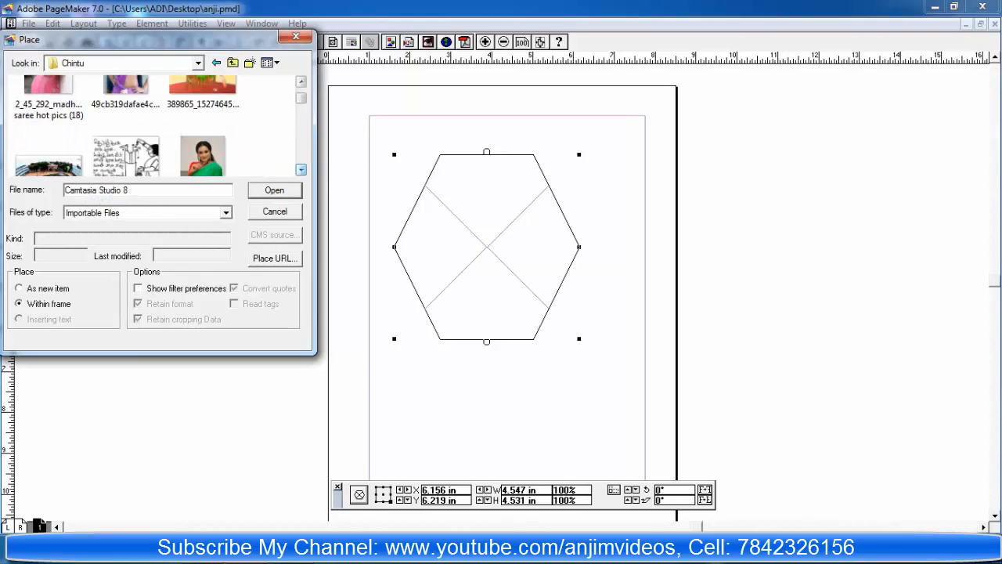
pyautogui.click(301, 170)
pyautogui.click(301, 170)
pyautogui.click(301, 170)
pyautogui.click(302, 169)
pyautogui.click(302, 170)
pyautogui.click(203, 129)
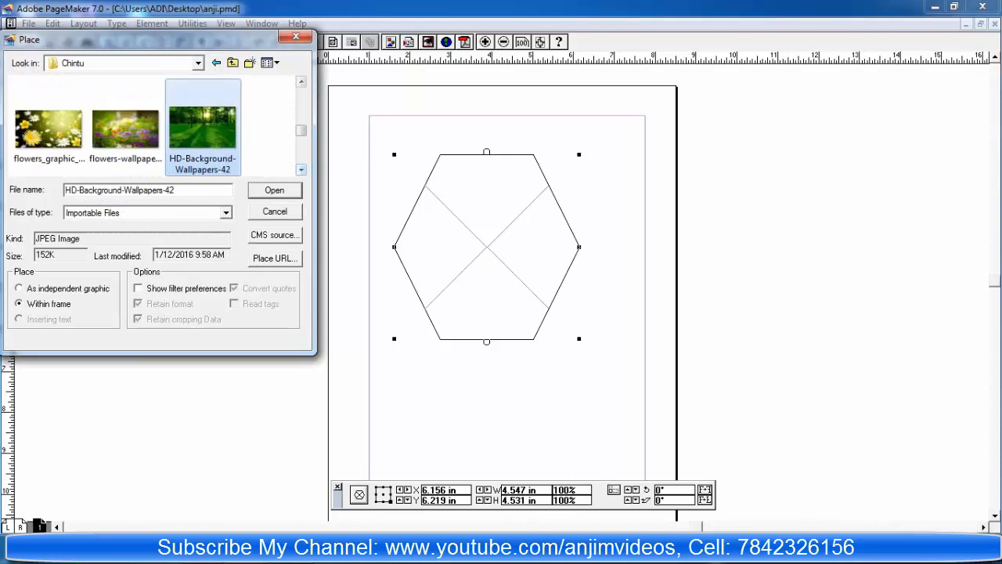
pyautogui.press('Return')
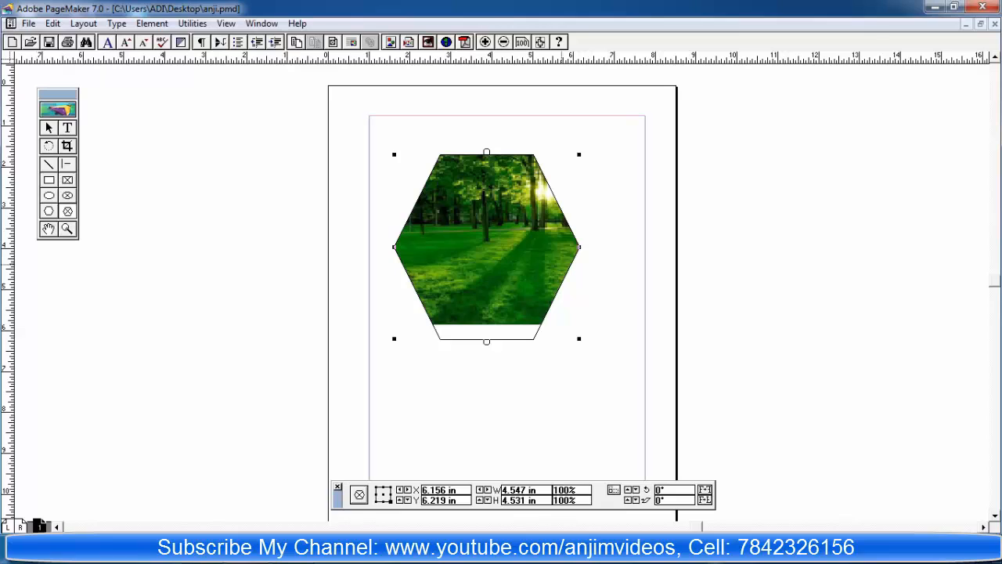
# Delete the picture-filled hexagon and draw a new hexagonal frame about 4.33 by 3.89 in in the page's upper half
pyautogui.press('Delete')
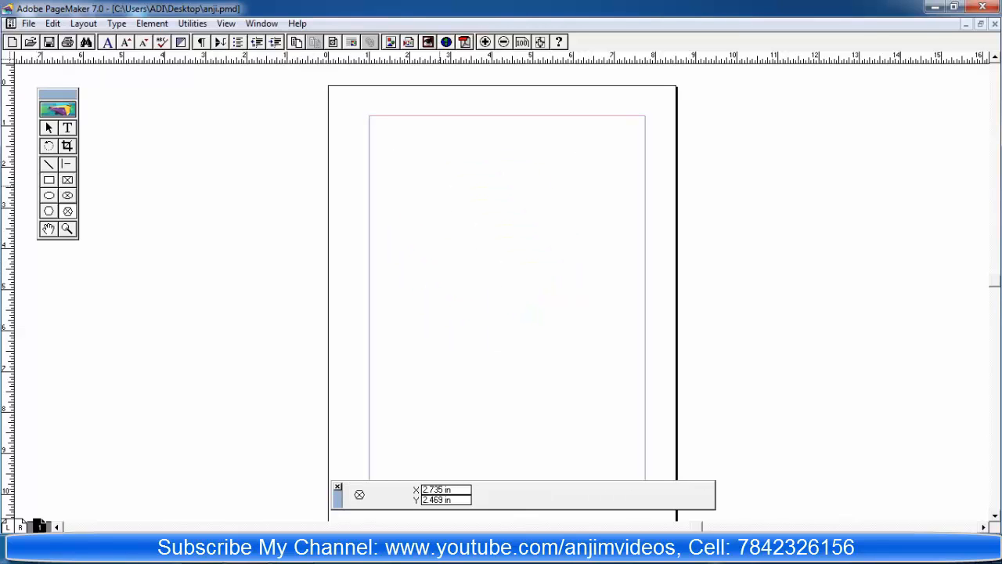
pyautogui.hotkey('ctrl', 'z')
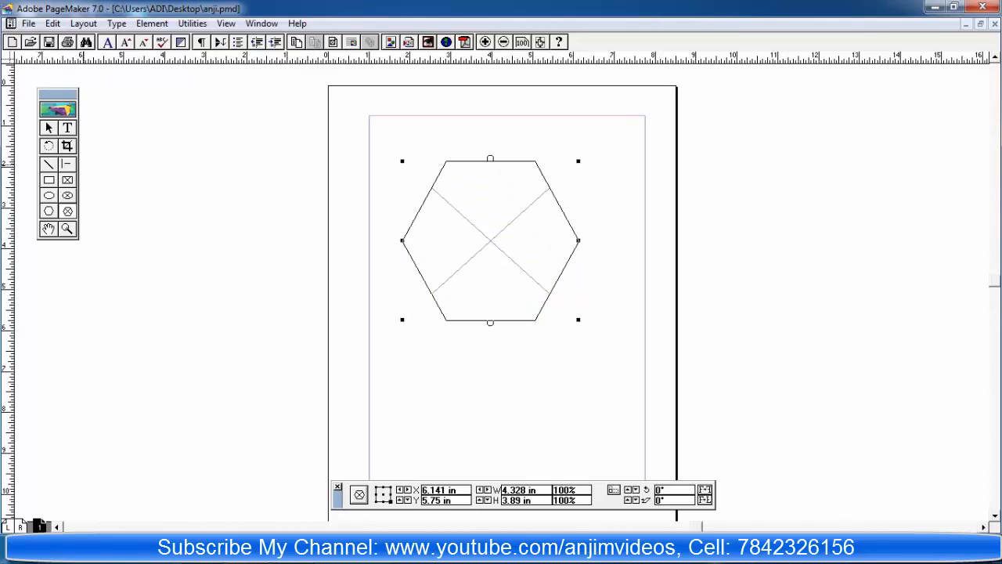
# Fill the new hexagonal frame with many lines of random filler letters using the Text tool, and delete the filled frame
pyautogui.click(67, 127)
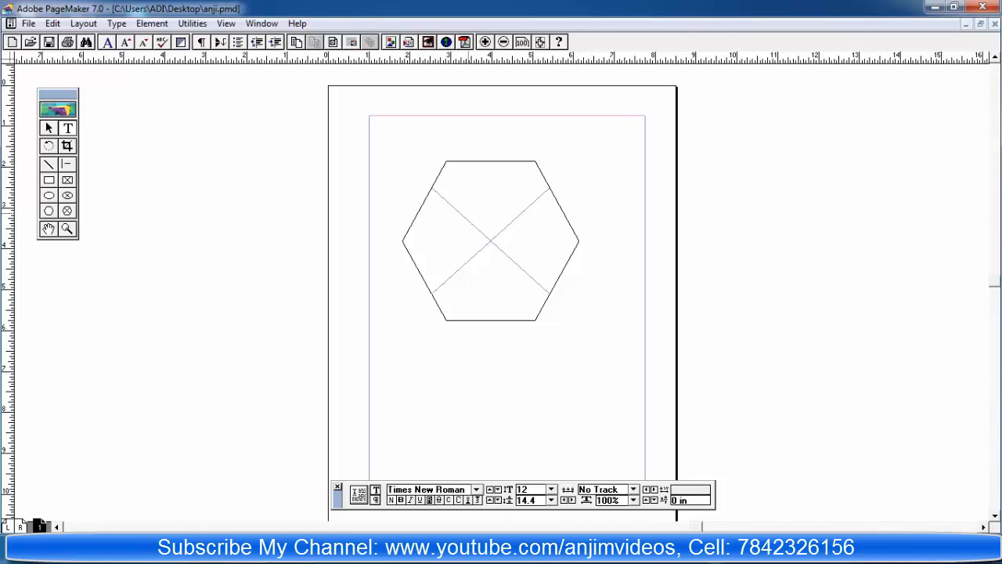
pyautogui.write('sdjfklasjdfkljsdfjaskldfjkl sdfklasj dfklj asklf')
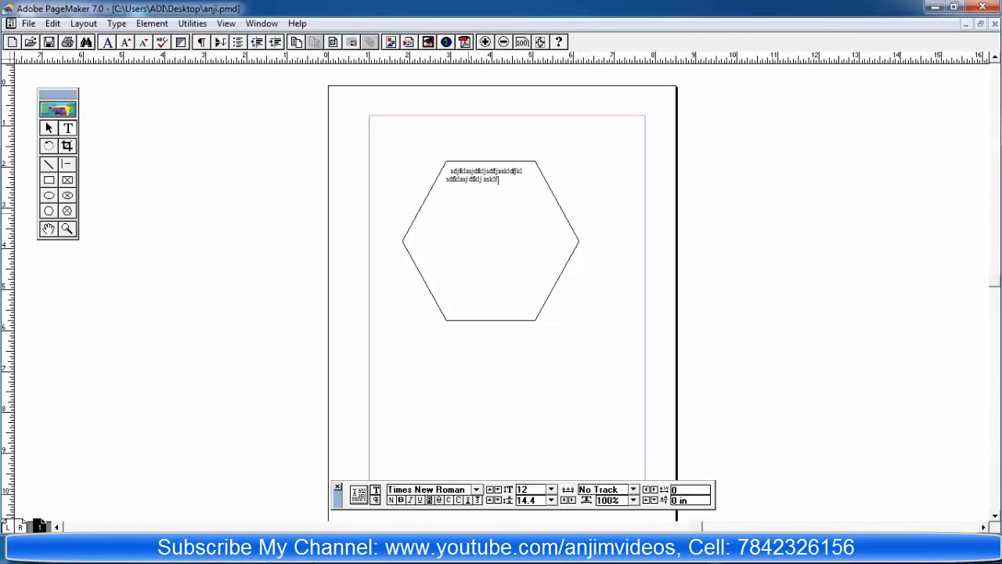
pyautogui.write('askldfj klasdfj klasj dfkl asjdfk asdfasdfas dfasdfas dkfj')
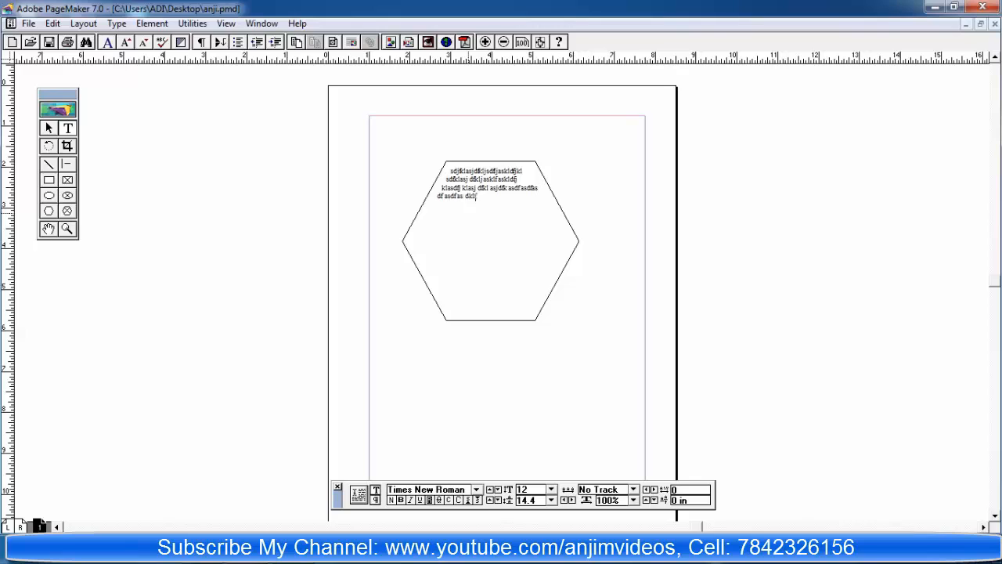
pyautogui.write('askdfasfklasjdfklasj dfjas dfklj askldfj sklsdfj klasdj fkl')
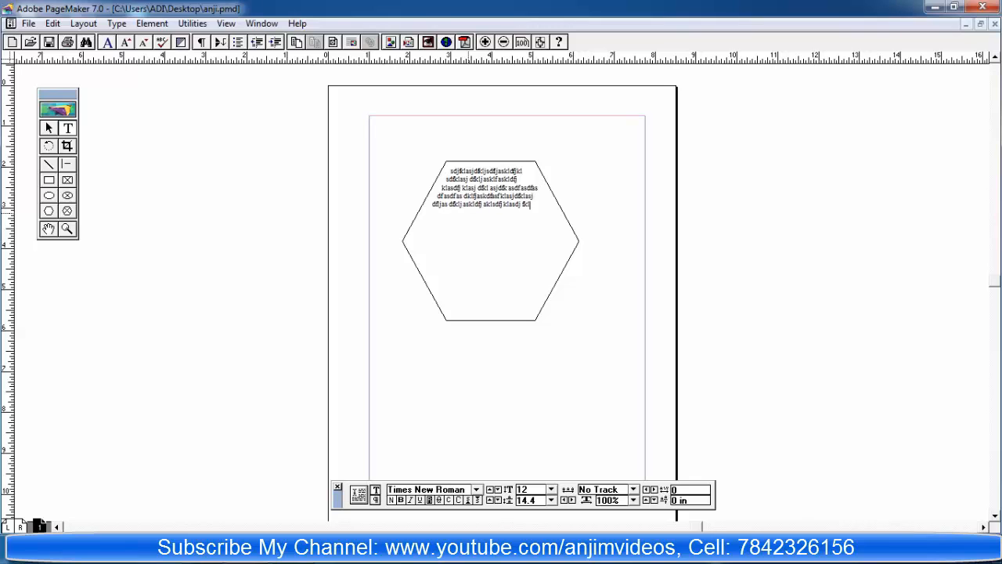
pyautogui.write('as')
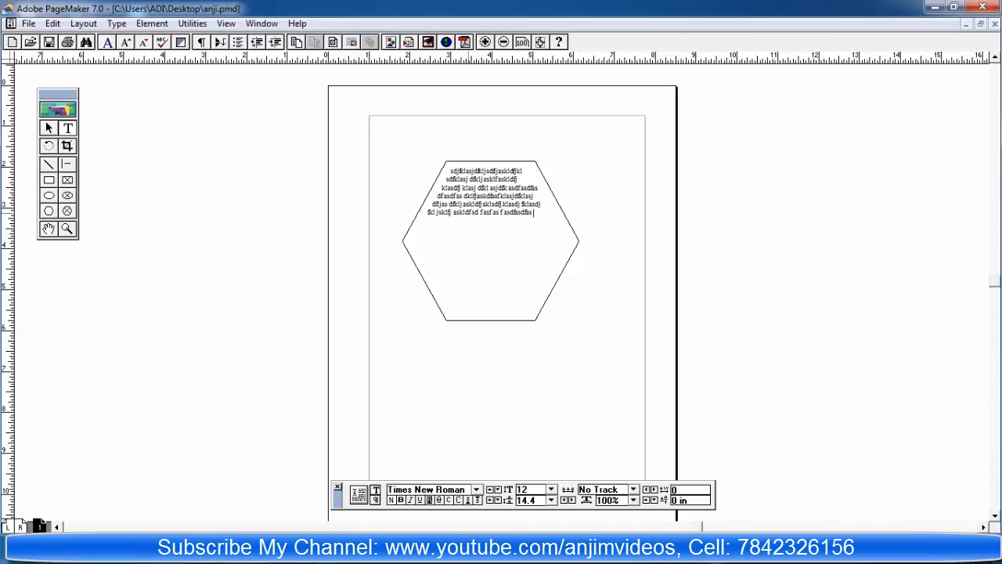
pyautogui.write('dj fkl jskldfj askldfsd fasfas fasdfasdfas dfjaskldfjklasj dfkasjdfkl askldfjklasj dfklj askldfj kas dfklas df')
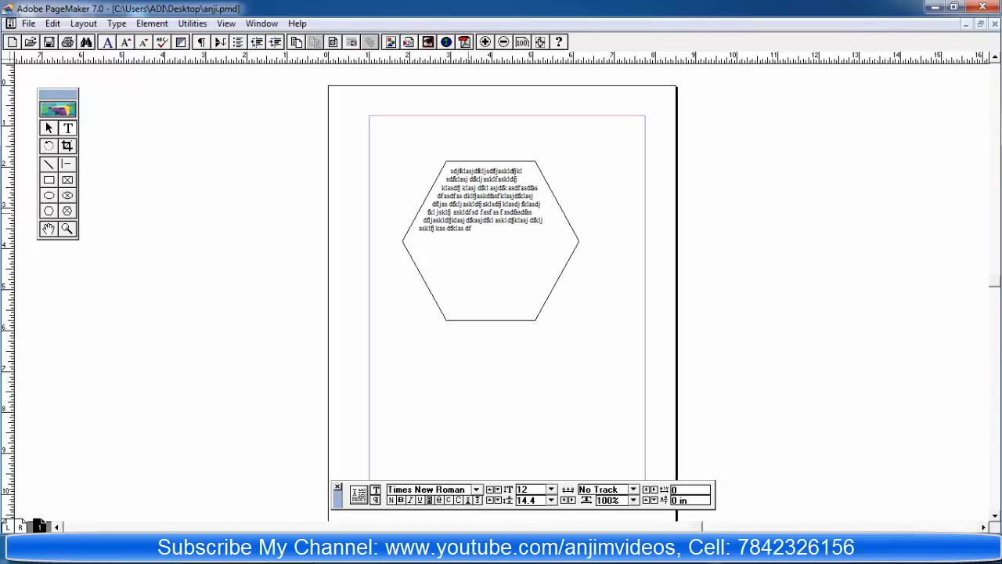
pyautogui.write('klasdfasdf as dfas dkdj askldfj klasdfj kljas dfklj askldfj l as')
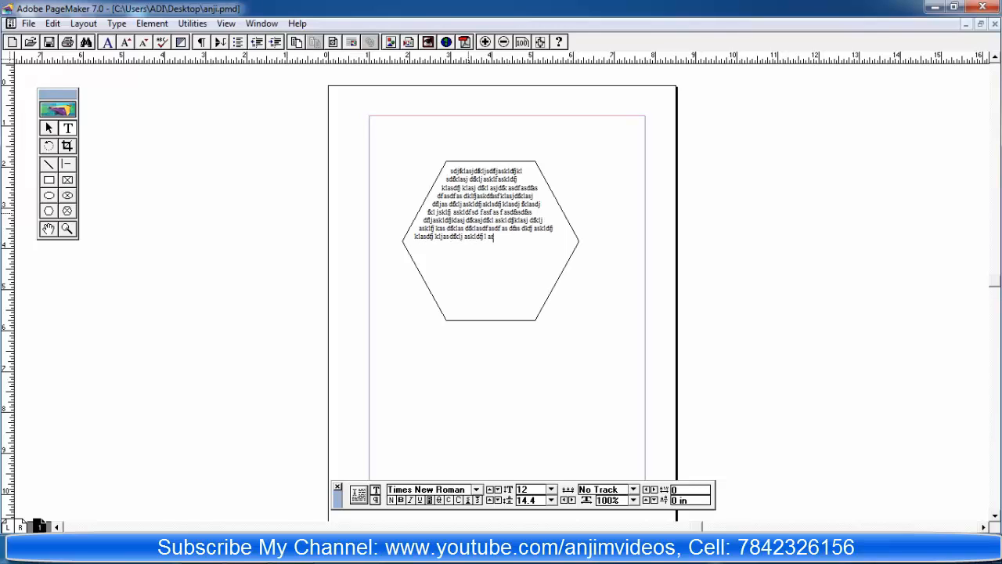
pyautogui.write('djfdj asldfj askldfj klasdj fklj askldfj askldfj klasdjfkasd fkl')
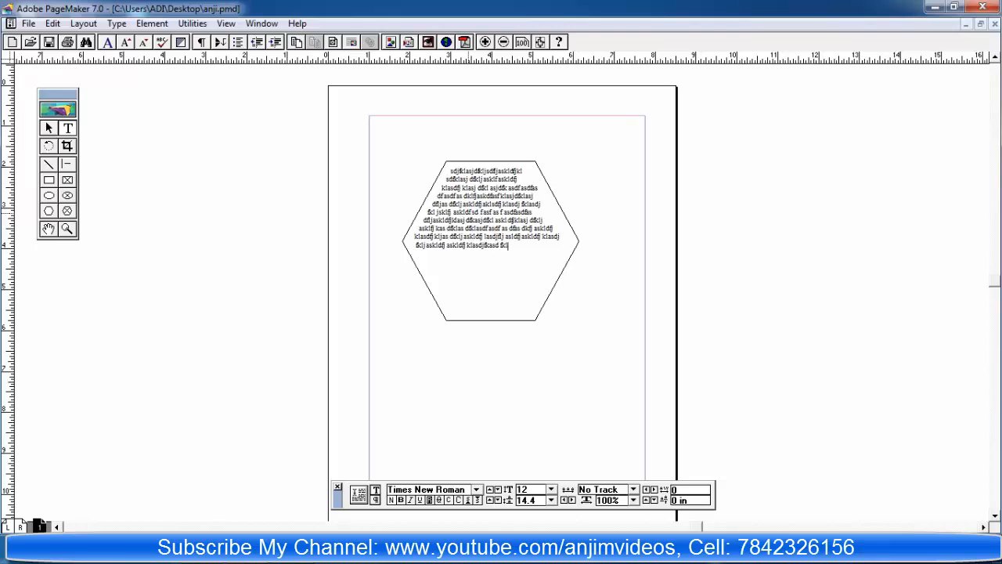
pyautogui.write('asdj fasdklfj klsdj')
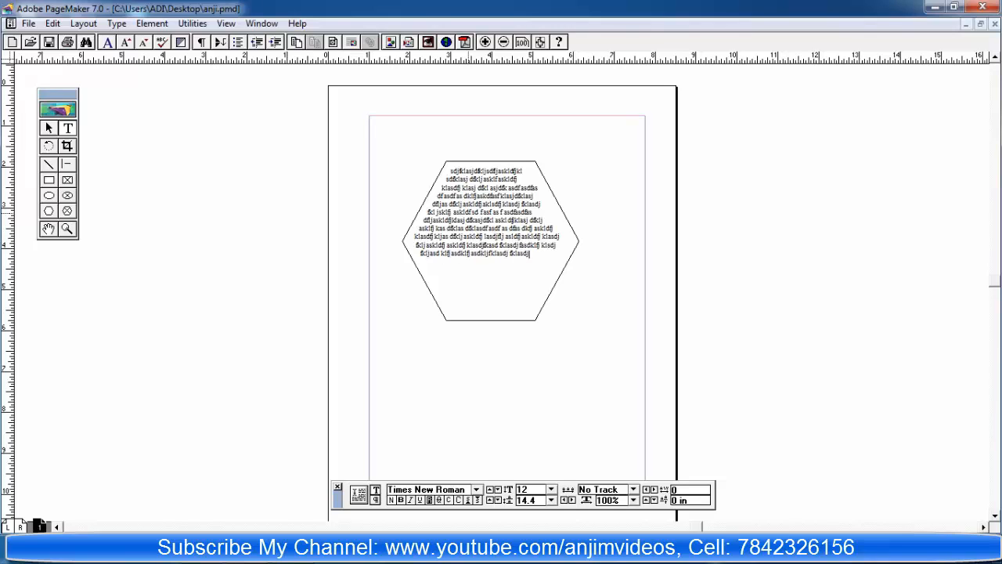
pyautogui.write(' fkljasd klfj asdklfj asdkljfklasdj fklasdjfkl jasdklfjkasldfjasdkldjfkasldfjklasj dfkljas dkflskaldfj kas')
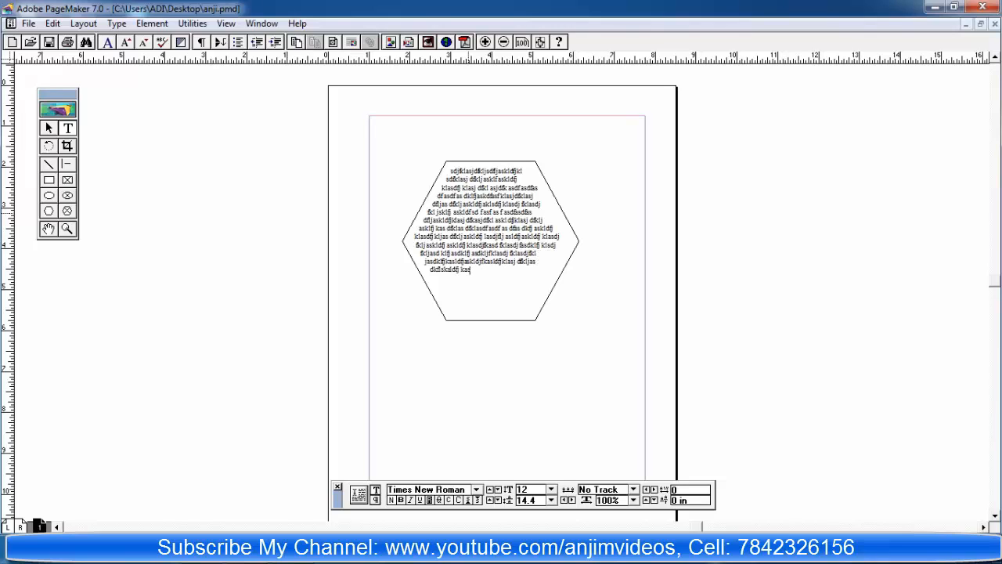
pyautogui.write('ldfj klasdj fklasdj klfj askldfj askldj fkaslj fklasdjfasd')
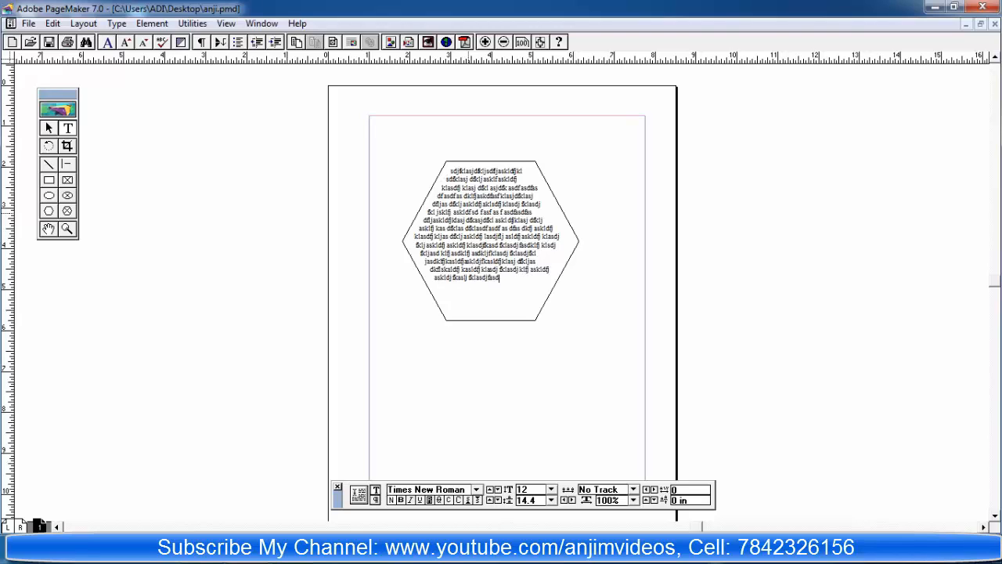
pyautogui.write('fasfasd sf sdf asdf asdf sf as')
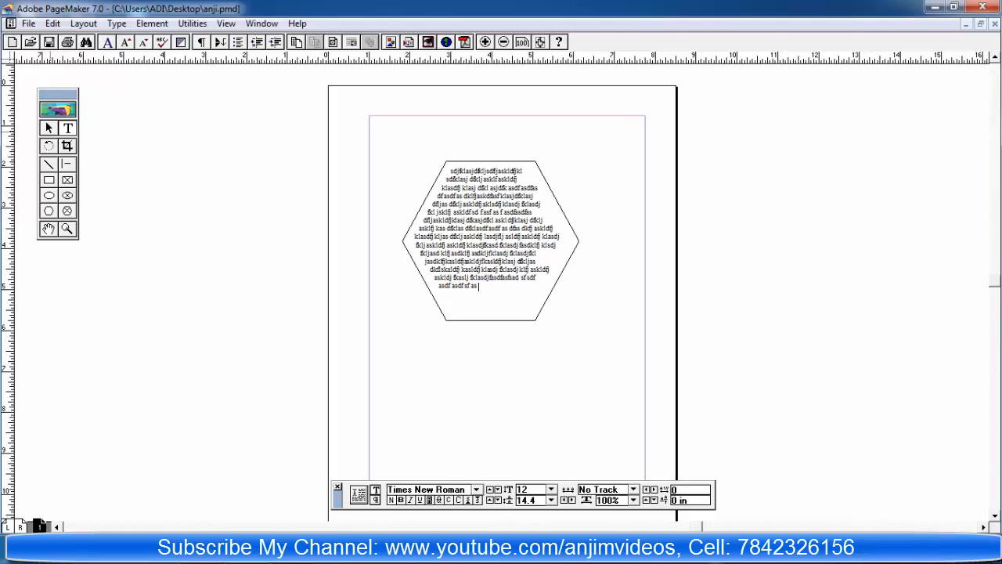
pyautogui.write(' fasf asf asf asdf')
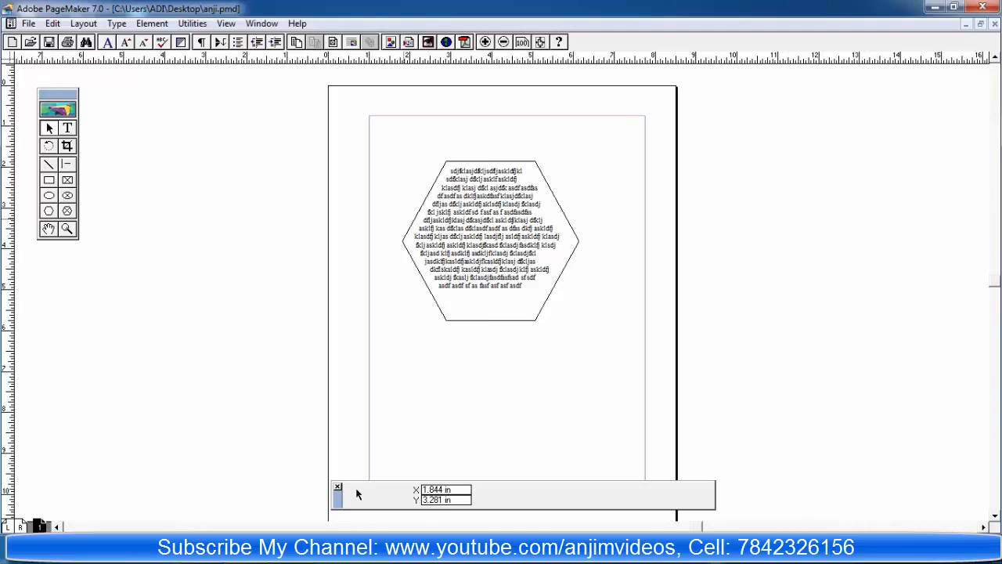
pyautogui.click(404, 219)
pyautogui.press('Delete')
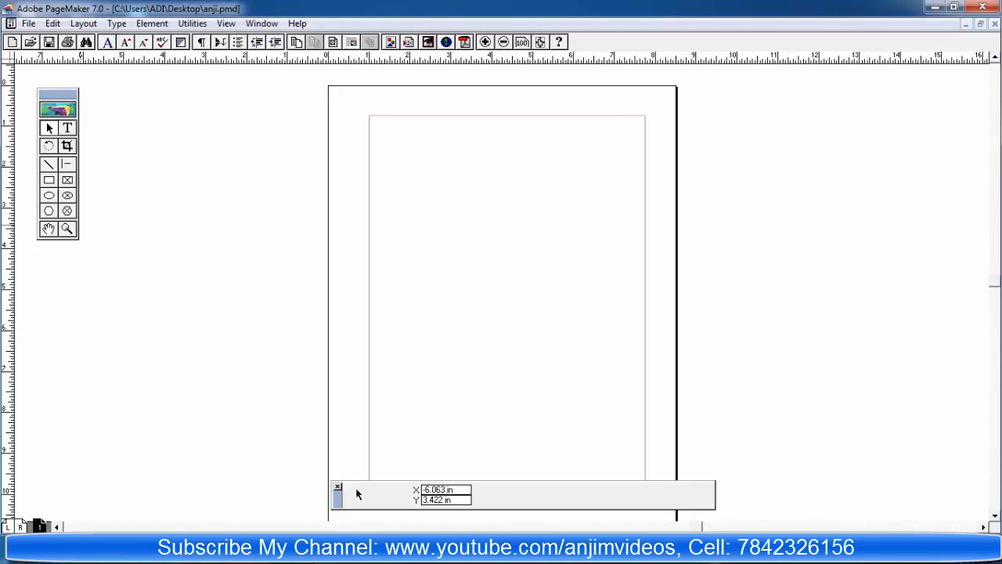
# Magnify the page with the Zoom tool, and zoom out until the whole page and the pasteboard's side edges show
pyautogui.click(68, 229)
pyautogui.click(368, 227)
pyautogui.click(496, 241)
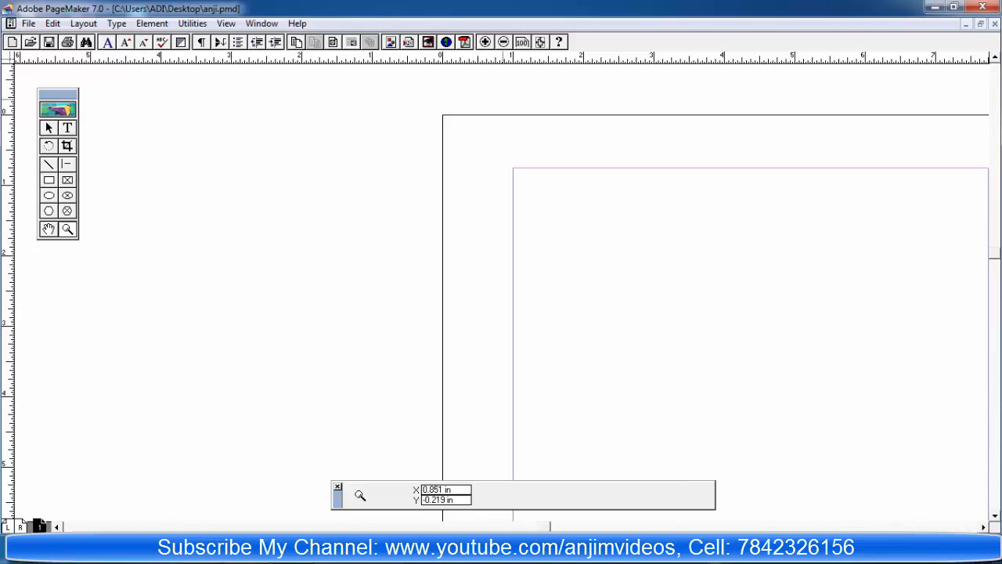
pyautogui.click(504, 42)
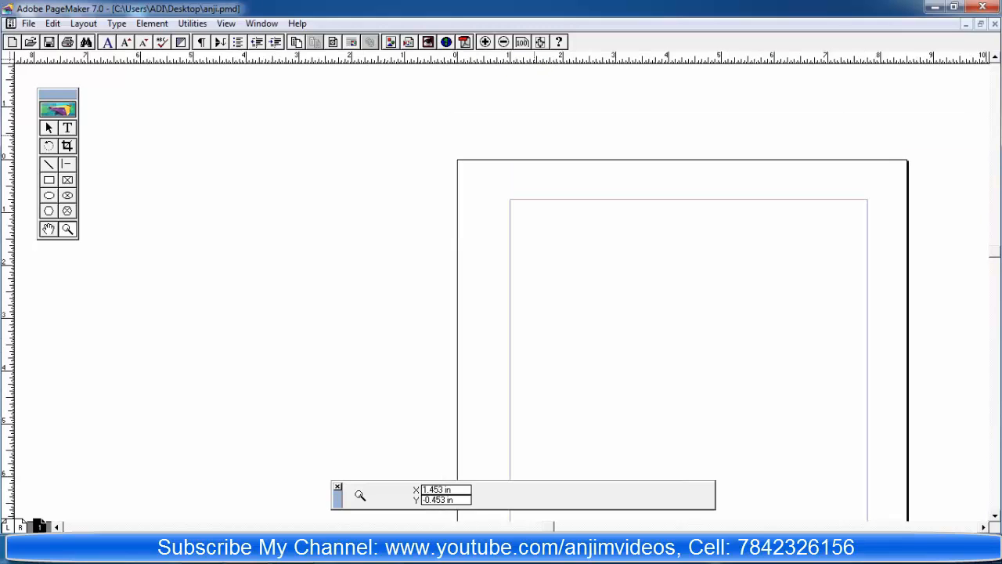
pyautogui.click(503, 41)
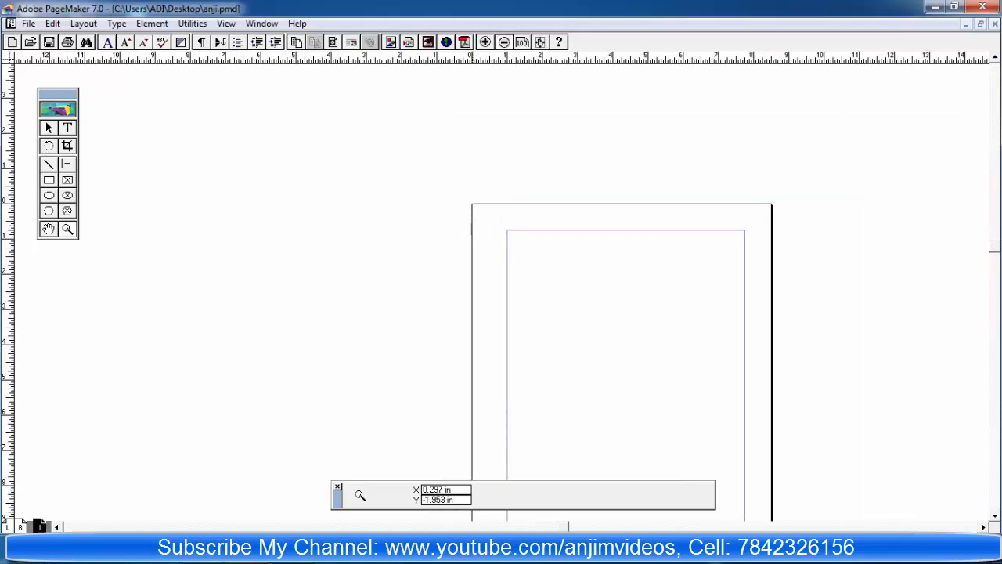
pyautogui.click(504, 42)
pyautogui.scroll(3, 499, 180)
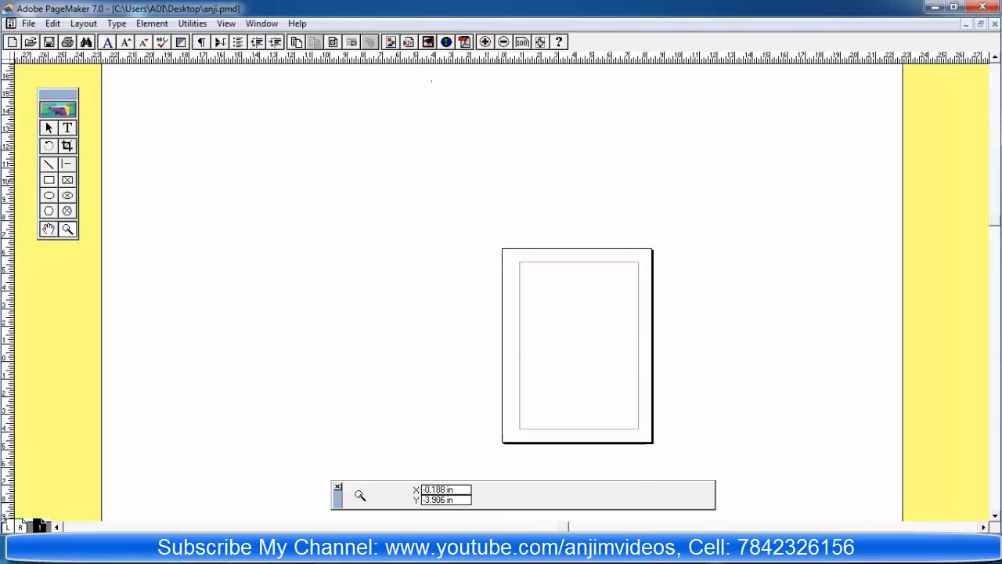
# Zoom in closely on the pasteboard area above the page, and zoom back out with the Zoom tool
pyautogui.click(485, 41)
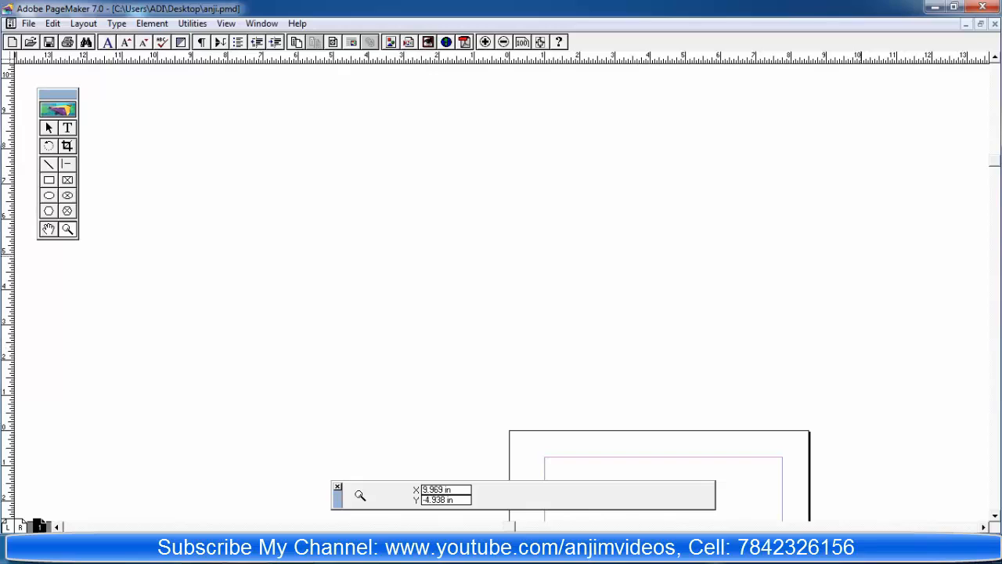
pyautogui.click(591, 330)
pyautogui.click(590, 330)
pyautogui.click(590, 330)
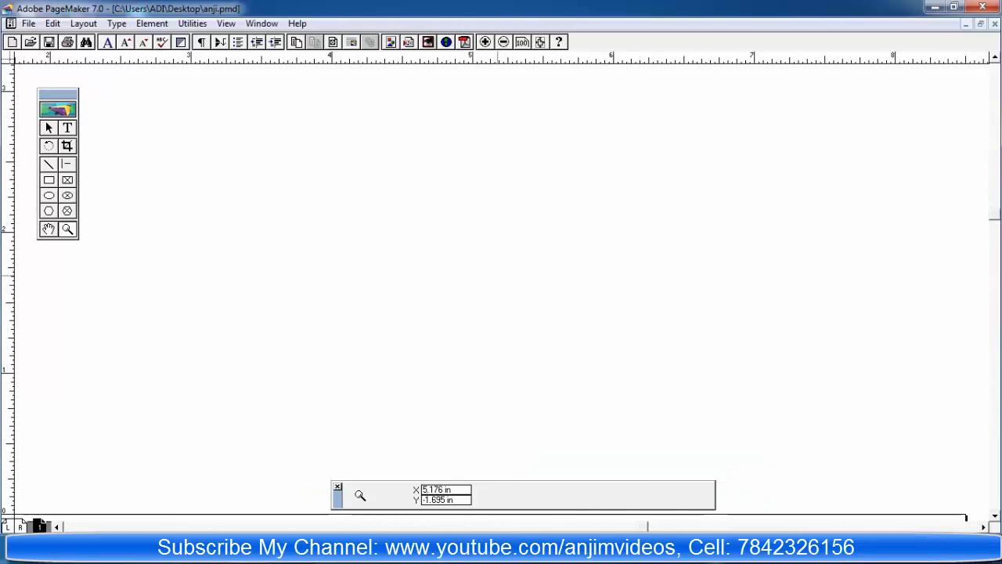
pyautogui.keyDown('ctrl'); pyautogui.click(505, 257); pyautogui.keyUp('ctrl')
pyautogui.keyDown('ctrl'); pyautogui.click(505, 257); pyautogui.keyUp('ctrl')
pyautogui.keyDown('ctrl'); pyautogui.click(505, 256); pyautogui.keyUp('ctrl')
pyautogui.keyDown('ctrl'); pyautogui.click(505, 256); pyautogui.keyUp('ctrl')
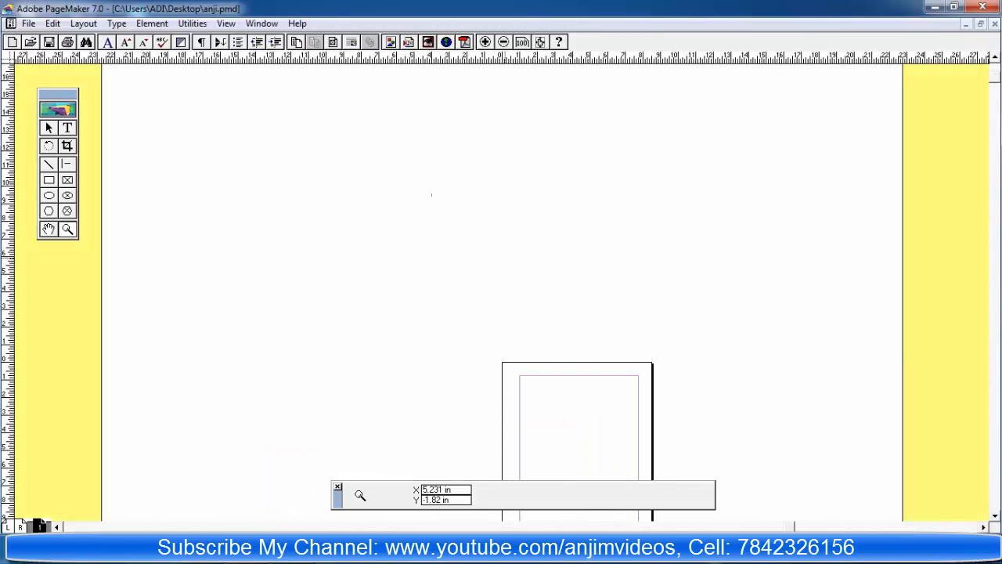
# Magnify the pasteboard area just outside the page's lower right corner with the Zoom tool
pyautogui.scroll(-5, 576, 314)
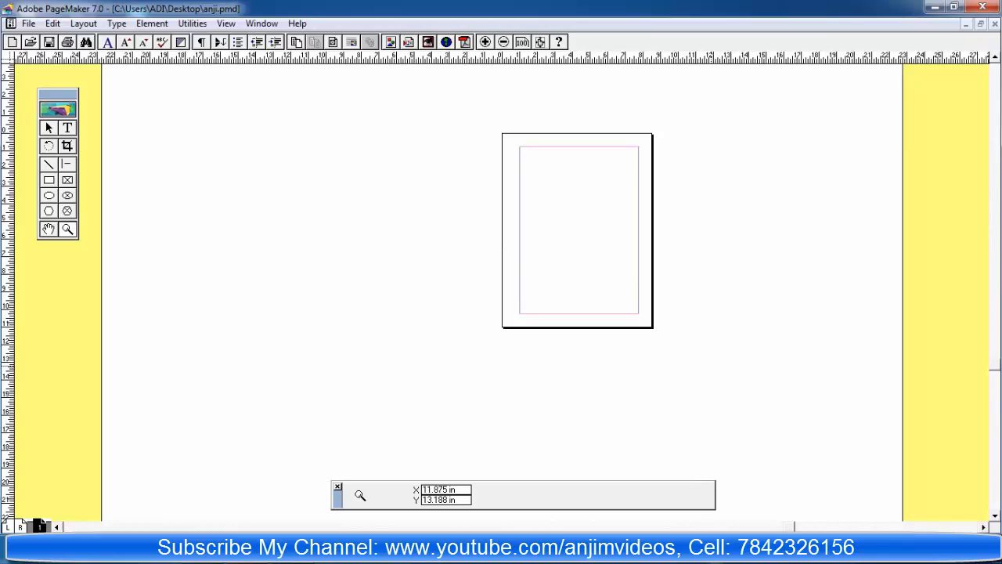
pyautogui.click(703, 342)
pyautogui.click(704, 342)
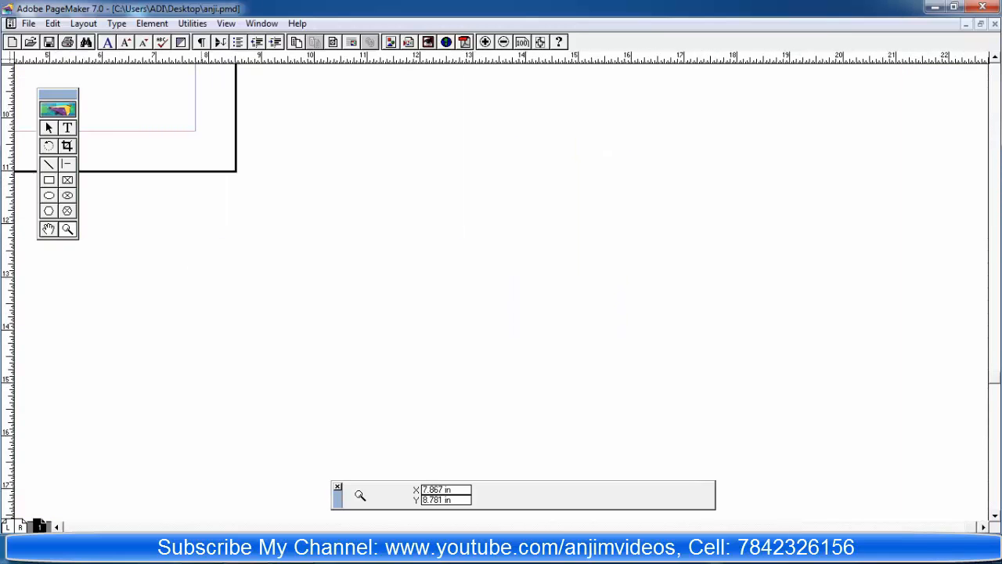
# View the page at Actual Size, and fit the whole page in the window
pyautogui.click(225, 23)
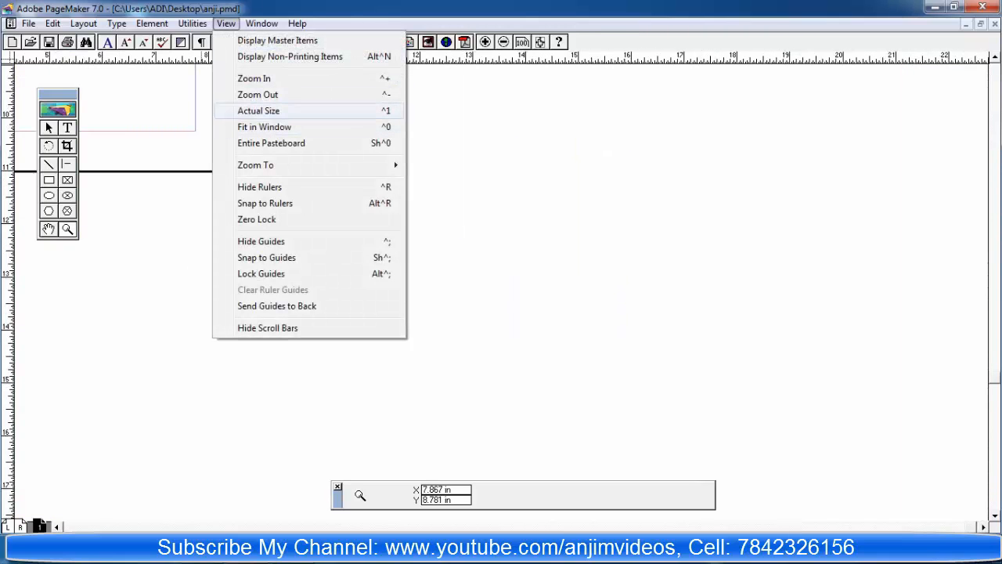
pyautogui.click(259, 111)
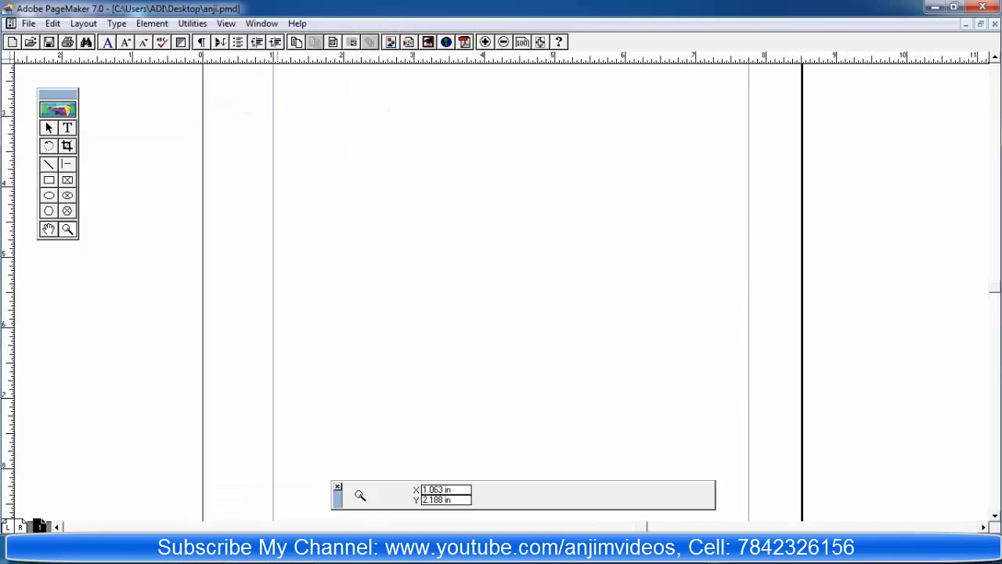
pyautogui.click(226, 23)
pyautogui.click(263, 127)
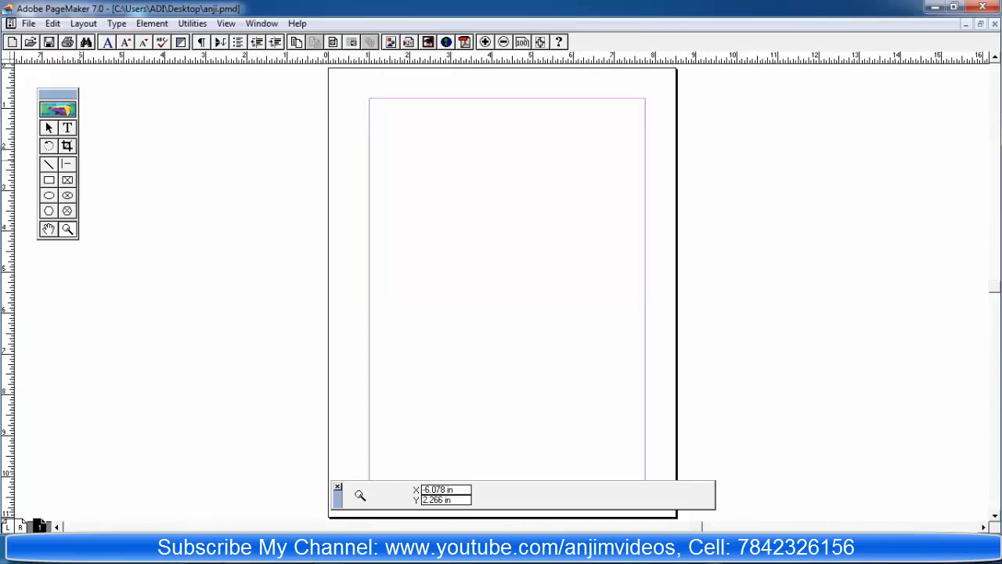
# Create a text block about 6.25 in wide from the page's upper left margin and enter one line of random filler letters
pyautogui.click(67, 127)
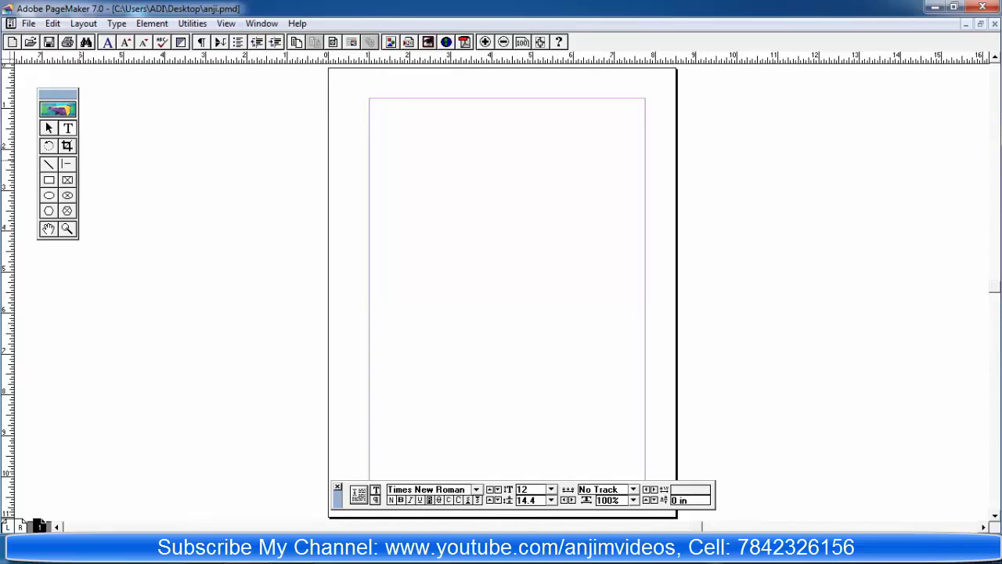
pyautogui.moveTo(371, 106); pyautogui.dragTo(615, 334)
pyautogui.write('asdfkjaskdfljkasldfaskdjfklasdj fkljaskldfasld')
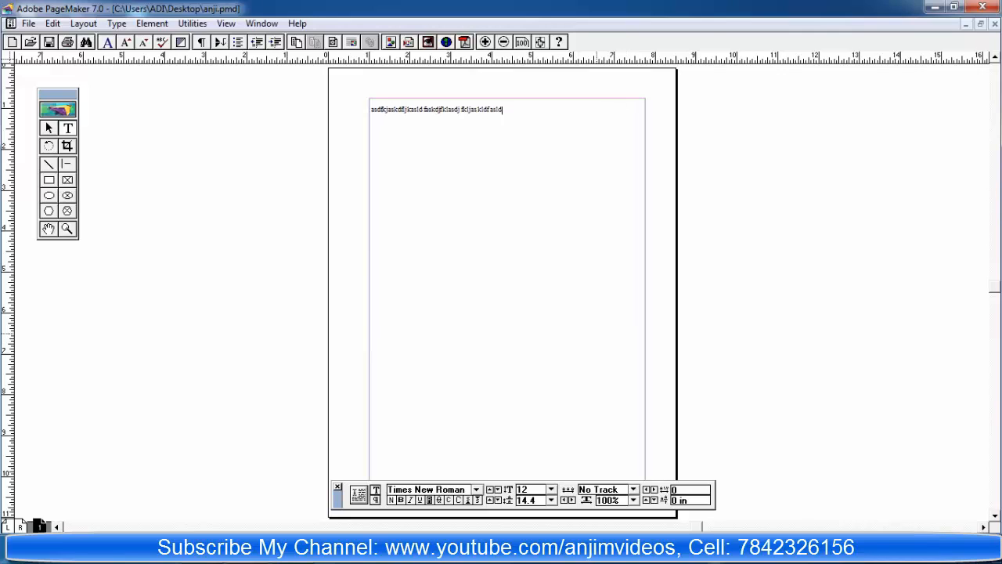
pyautogui.write('fjklasdfj klasj dkfasdkl jfklasdjfklasj dfkla')
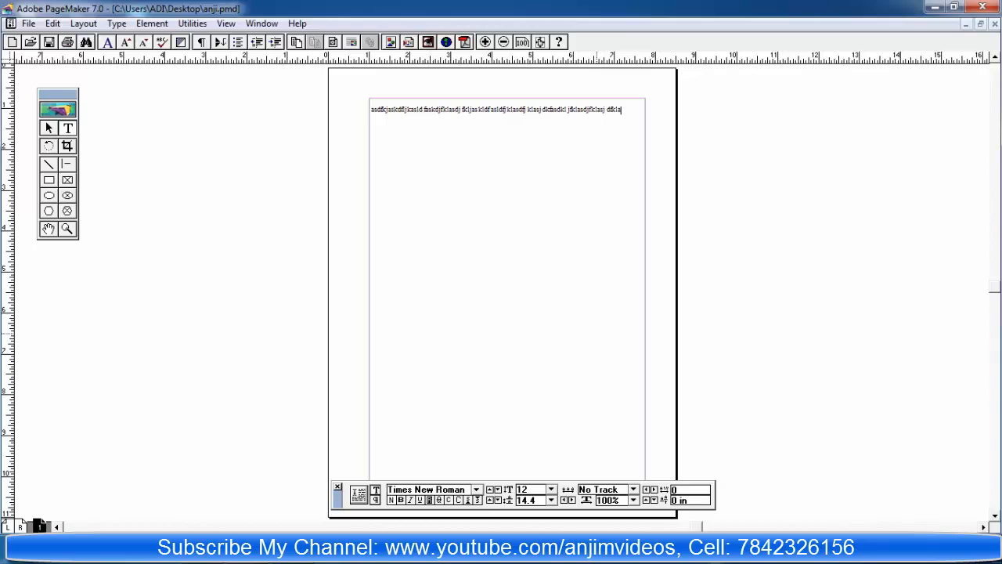
# Copy the whole filler line and paste it repeatedly in the text block to build a paragraph of about fourteen lines
pyautogui.hotkey('ctrl', 'a')
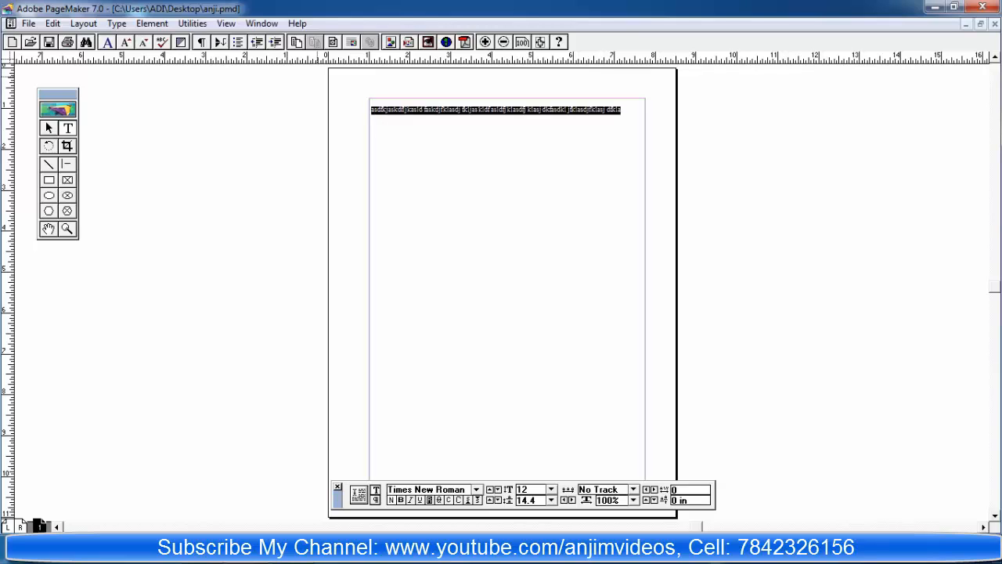
pyautogui.click(53, 23)
pyautogui.click(86, 132)
pyautogui.click(53, 24)
pyautogui.click(76, 78)
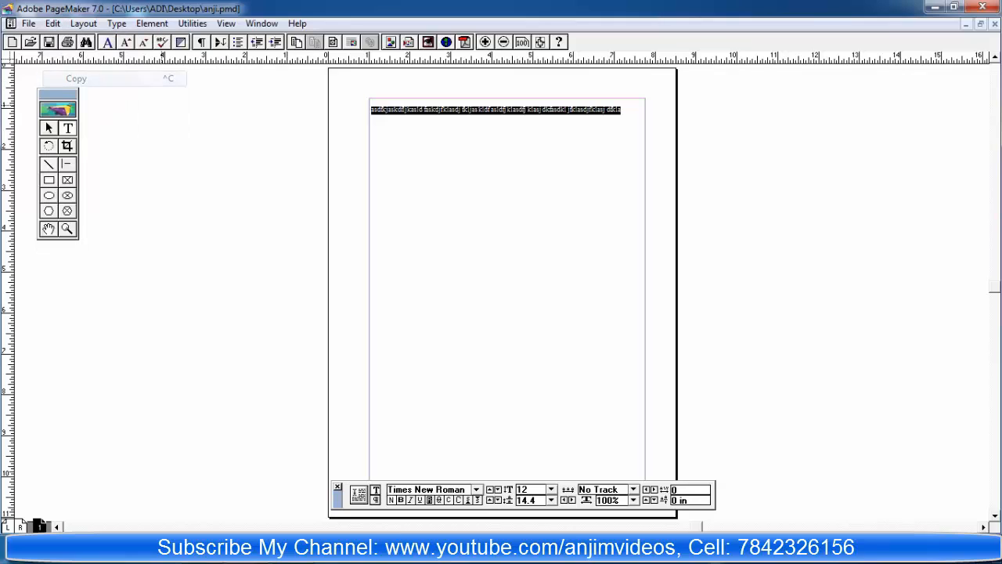
pyautogui.click(400, 161)
pyautogui.write('asdfkjaskdfljkasldfaskdjfklasdjfkljas kldfasldfj klasdfj klasj dkfasdkljfklasdjfklasj dfkla')
pyautogui.hotkey('ctrl', 'v')
pyautogui.hotkey('ctrl', 'v')
pyautogui.hotkey('ctrl', 'v')
pyautogui.hotkey('ctrl', 'v')
pyautogui.hotkey('ctrl', 'v')
pyautogui.hotkey('ctrl', 'v')
pyautogui.hotkey('ctrl', 'v')
pyautogui.hotkey('ctrl', 'v')
pyautogui.hotkey('ctrl', 'v')
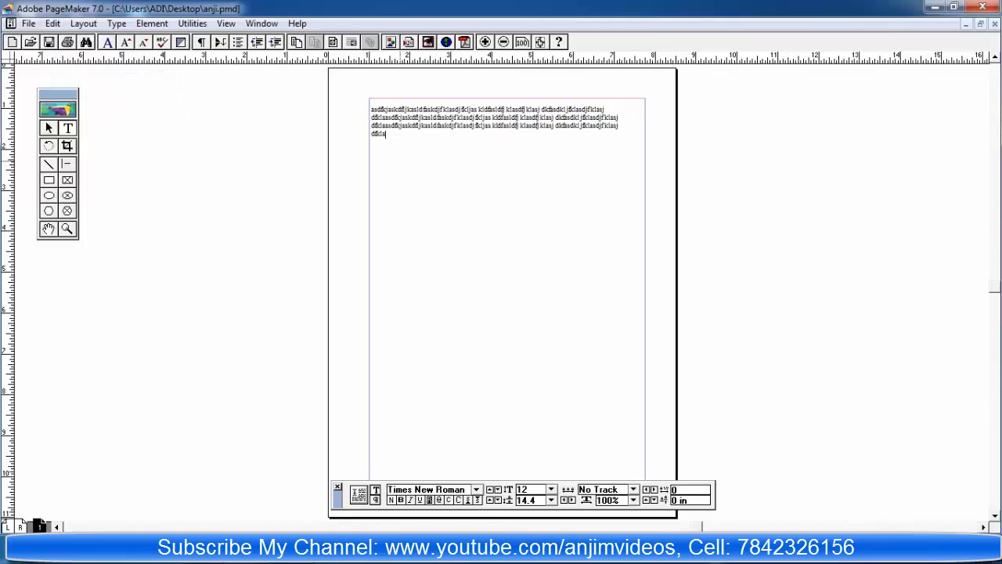
pyautogui.hotkey('ctrl', 'v')
pyautogui.hotkey('ctrl', 'v')
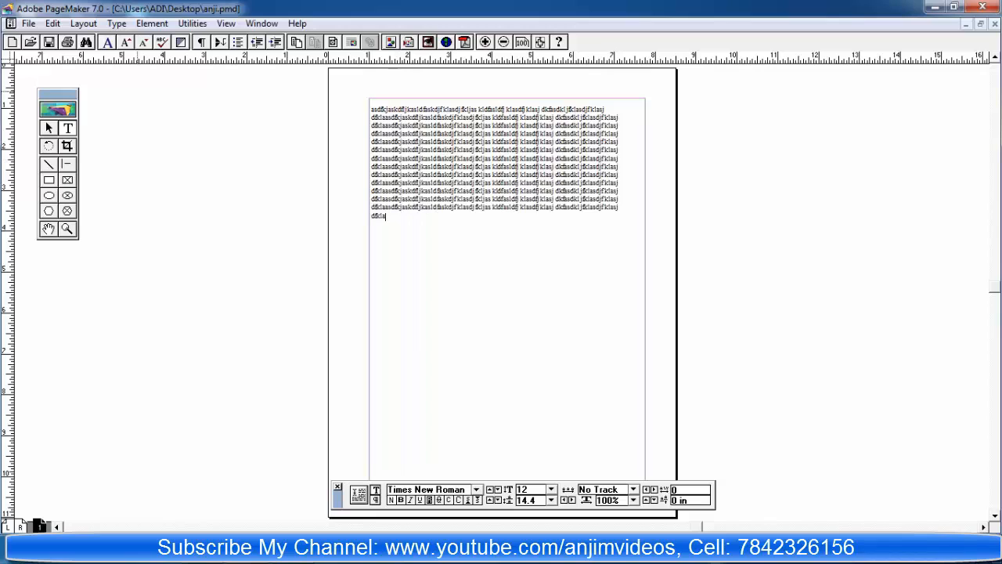
# Move the text block down the page so its lower right corner sits at about X 7.69 in, Y 5.24 in
pyautogui.click(48, 128)
pyautogui.click(485, 171)
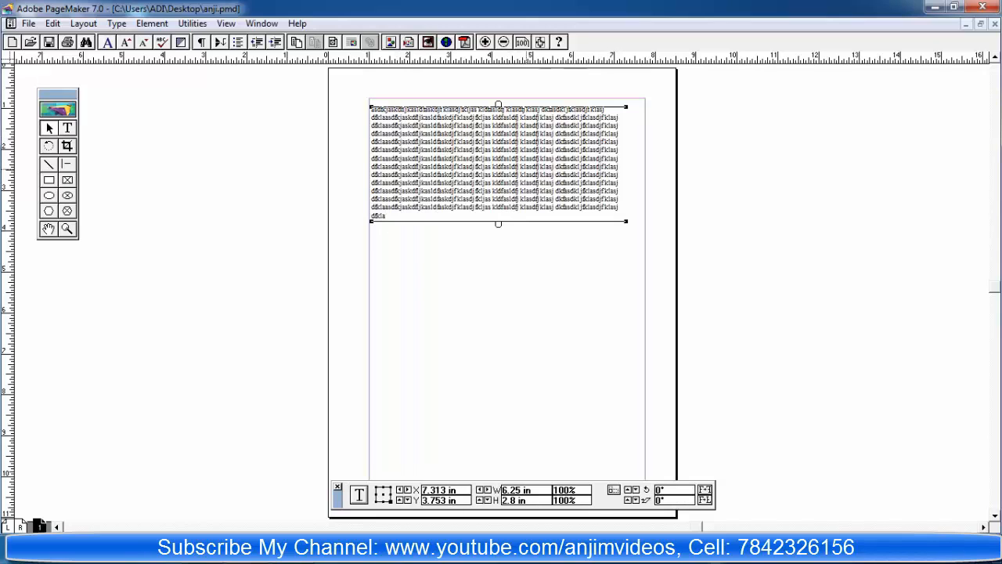
pyautogui.moveTo(485, 166); pyautogui.dragTo(501, 226)
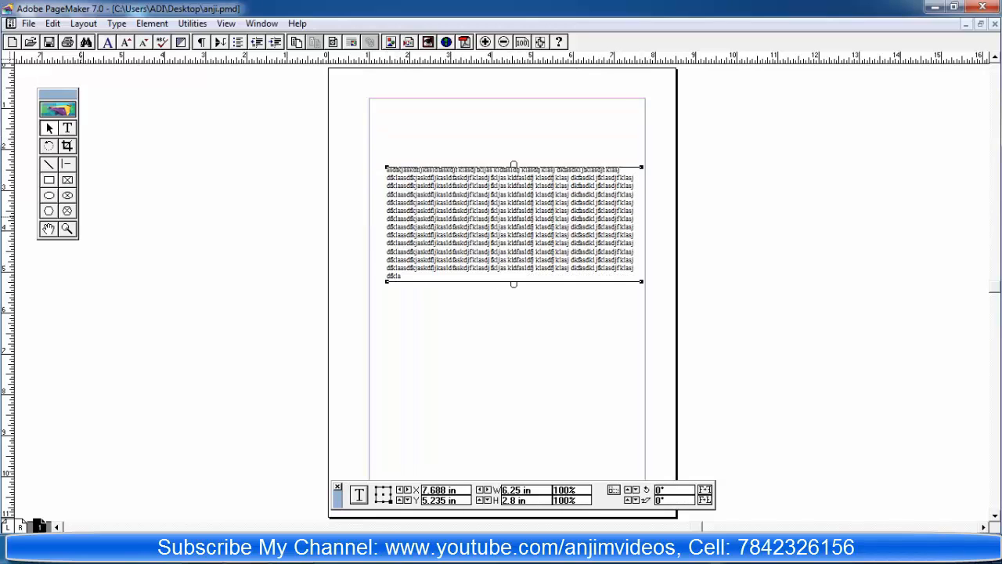
# Select all the text in the block and enlarge it to about 25 points
pyautogui.click(68, 127)
pyautogui.moveTo(426, 292)
pyautogui.mouseDown()
pyautogui.moveTo(356, 226)
pyautogui.moveTo(357, 179)
pyautogui.mouseUp()
pyautogui.click(49, 127)
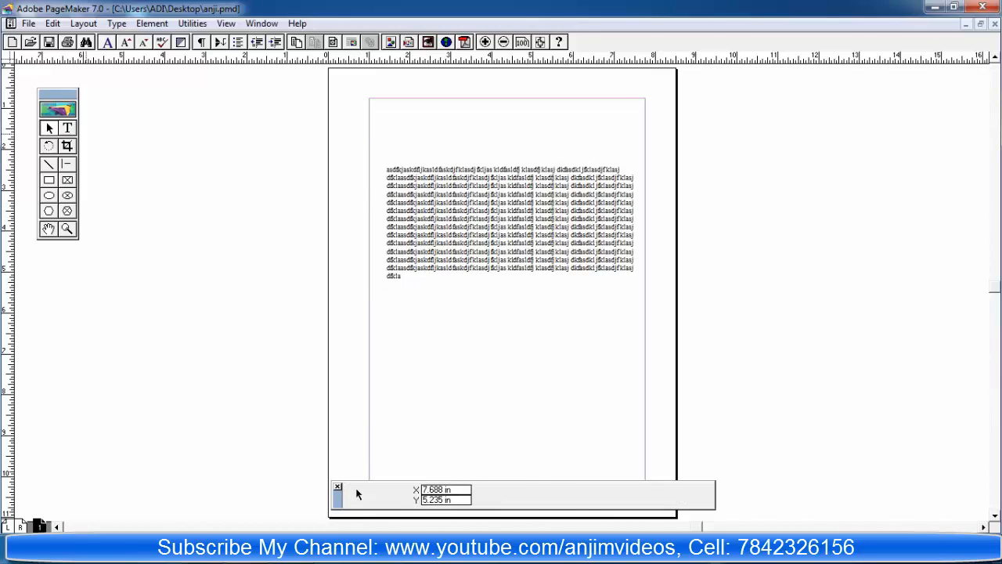
pyautogui.press('F9')
pyautogui.click(406, 233)
pyautogui.hotkey('ctrl', 'a')
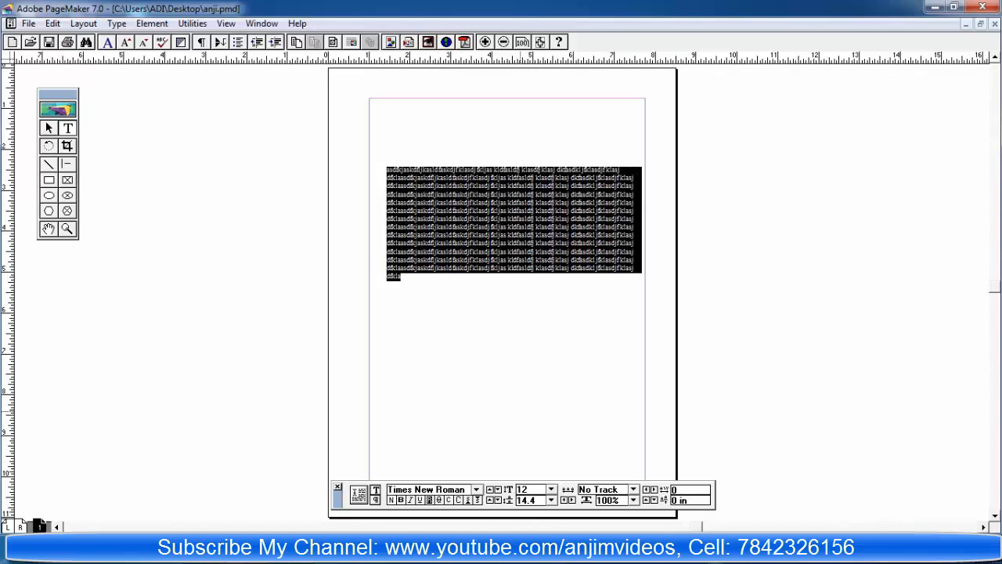
pyautogui.hotkey('ctrl', 'alt', 'shift', '.')
pyautogui.hotkey('ctrl', 'alt', 'shift', '.')
pyautogui.hotkey('ctrl', 'alt', 'shift', '.')
pyautogui.hotkey('ctrl', 'alt', 'shift', '.')
pyautogui.hotkey('ctrl', 'alt', 'shift', '.')
pyautogui.hotkey('ctrl', 'alt', 'shift', '.')
pyautogui.hotkey('ctrl', 'alt', 'shift', '.')
pyautogui.hotkey('ctrl', 'alt', 'shift', '.')
pyautogui.hotkey('ctrl', 'alt', 'shift', '.')
pyautogui.hotkey('ctrl', 'alt', 'shift', '.')
pyautogui.hotkey('ctrl', 'alt', 'shift', '.')
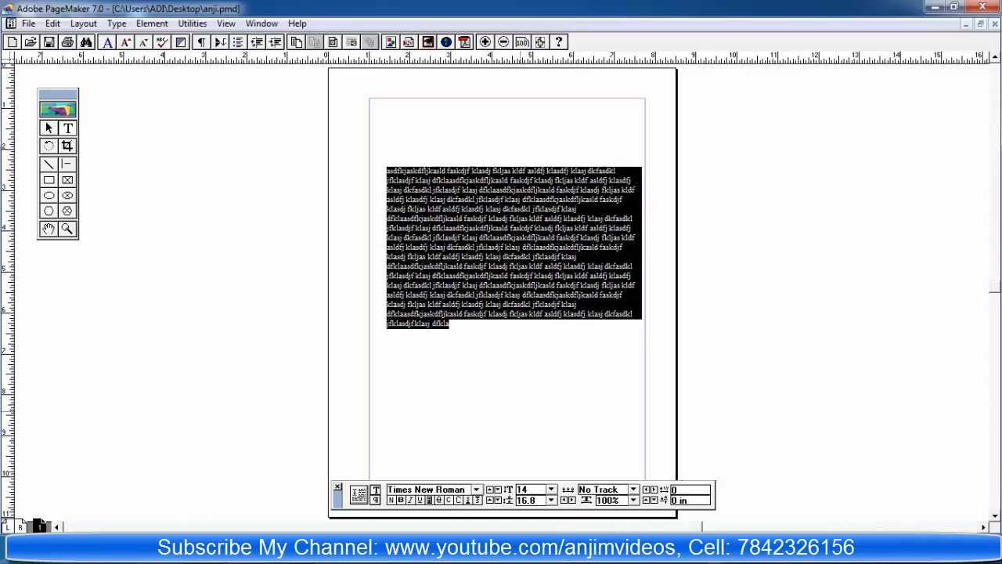
# Reduce the selected text's size to 15 points
pyautogui.hotkey('ctrl', 'alt', 'shift', ',')
pyautogui.hotkey('ctrl', 'alt', 'shift', ',')
pyautogui.hotkey('ctrl', 'alt', 'shift', ',')
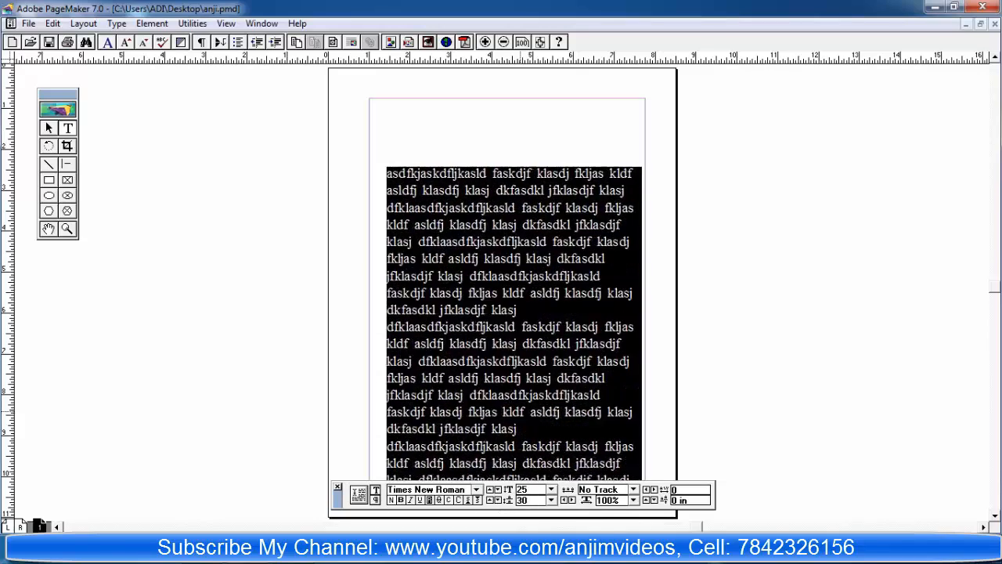
pyautogui.hotkey('ctrl', 'alt', 'shift', ',')
pyautogui.hotkey('ctrl', 'alt', 'shift', ',')
pyautogui.hotkey('ctrl', 'alt', 'shift', ',')
pyautogui.hotkey('ctrl', 'alt', 'shift', ',')
pyautogui.hotkey('ctrl', 'alt', 'shift', ',')
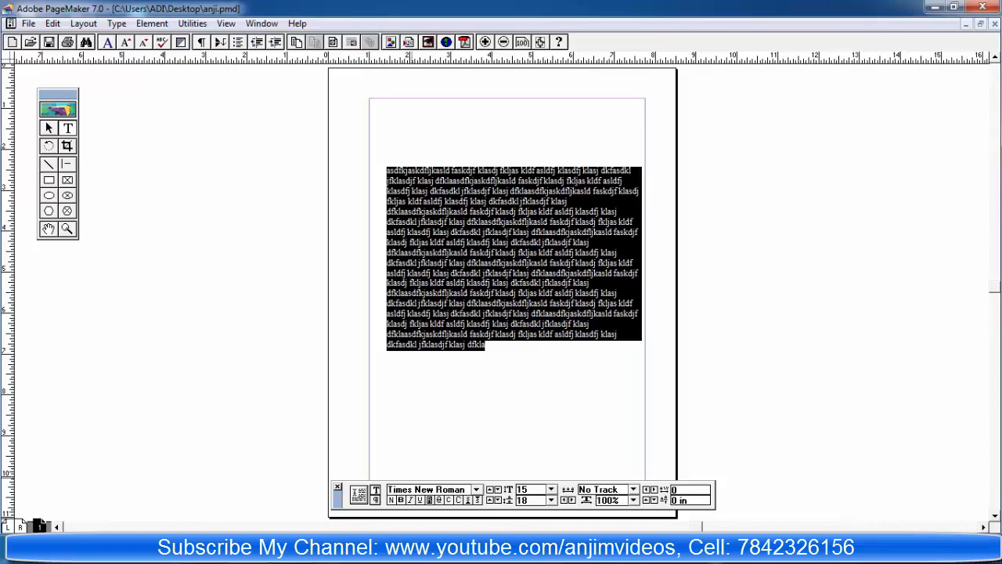
# Show the paragraph settings for the selected text and view the available paragraph styles
pyautogui.click(375, 500)
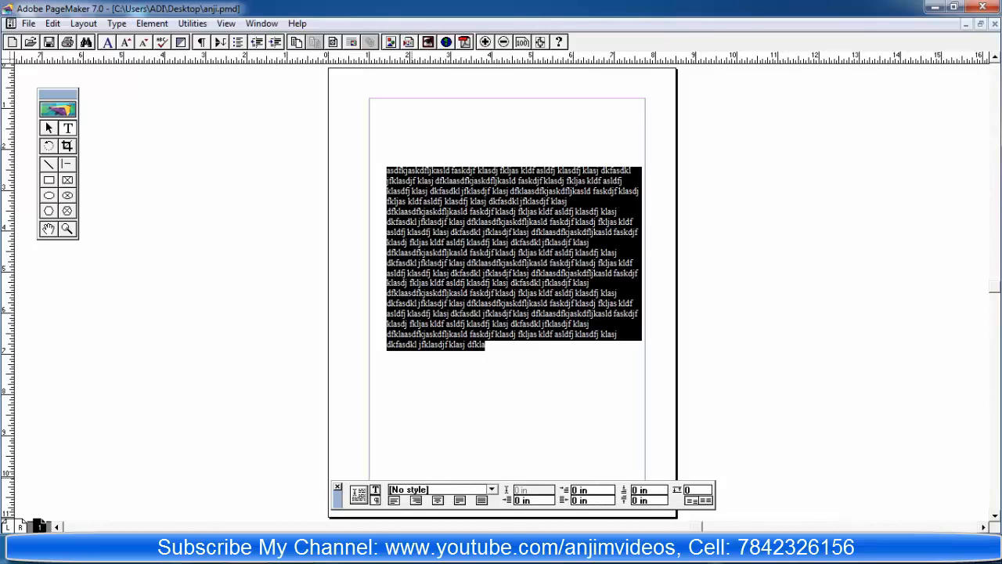
pyautogui.click(492, 490)
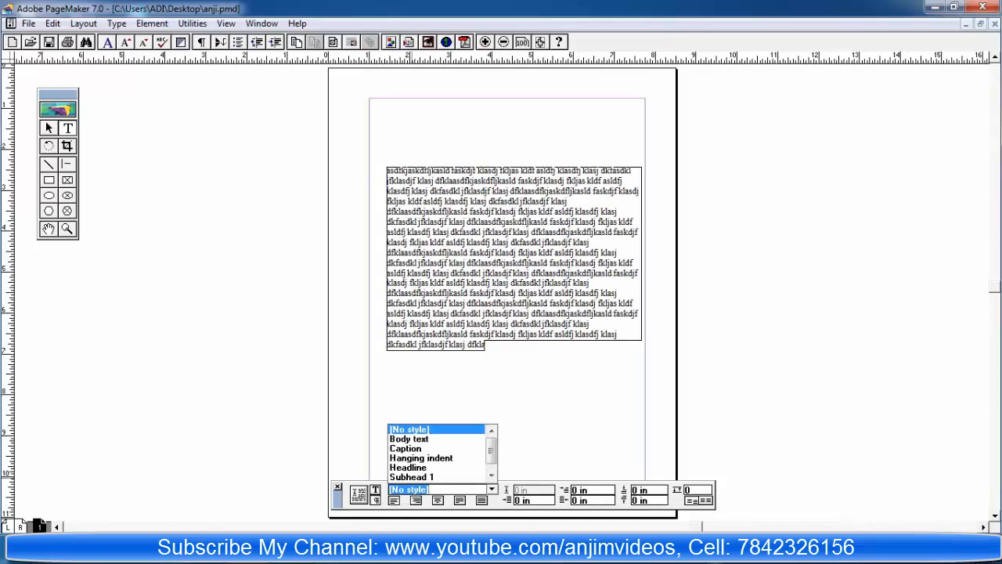
pyautogui.click(491, 490)
# Align the selected paragraph right, centred and justified in turn, and end with force justify, keeping no style
pyautogui.click(416, 500)
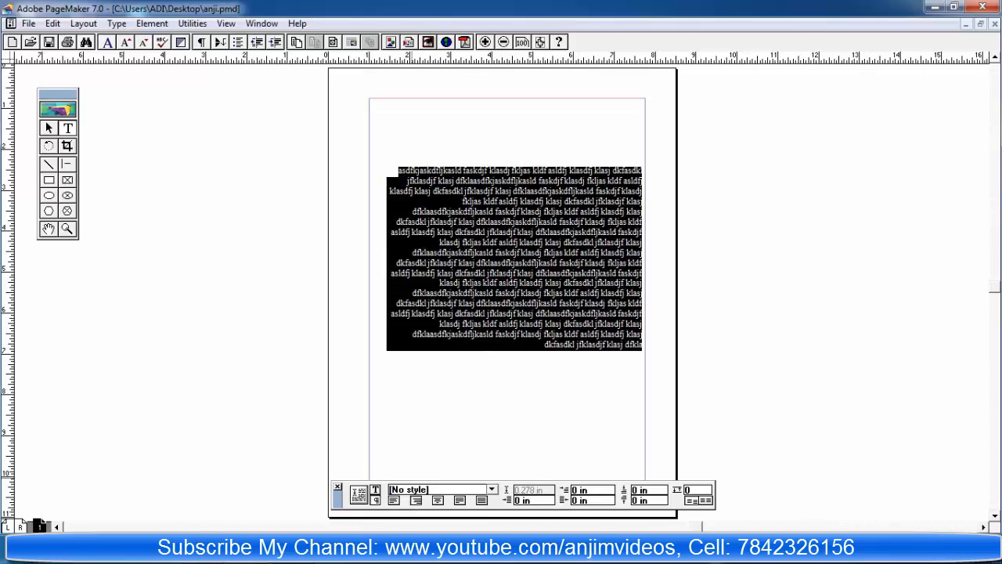
pyautogui.click(416, 500)
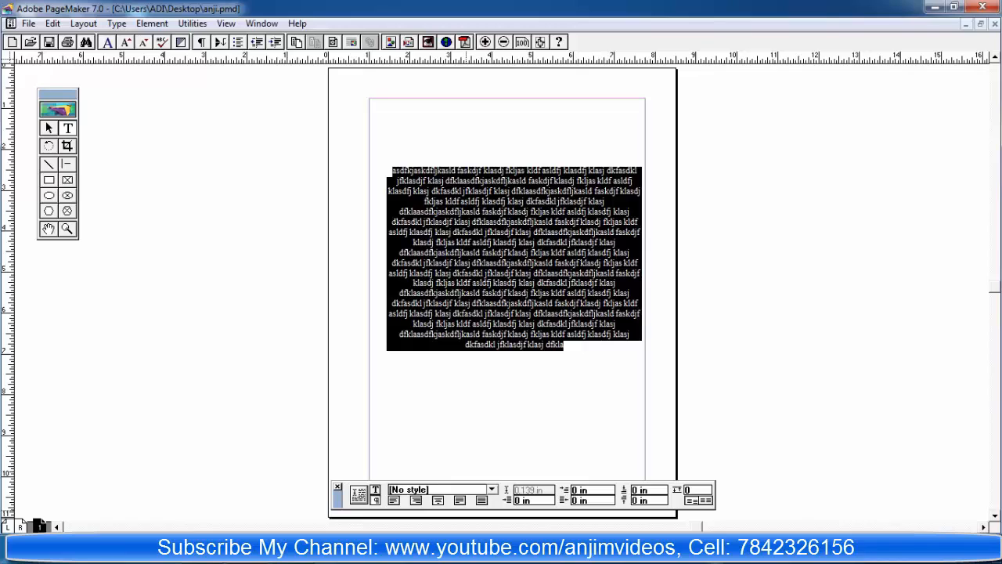
pyautogui.click(460, 500)
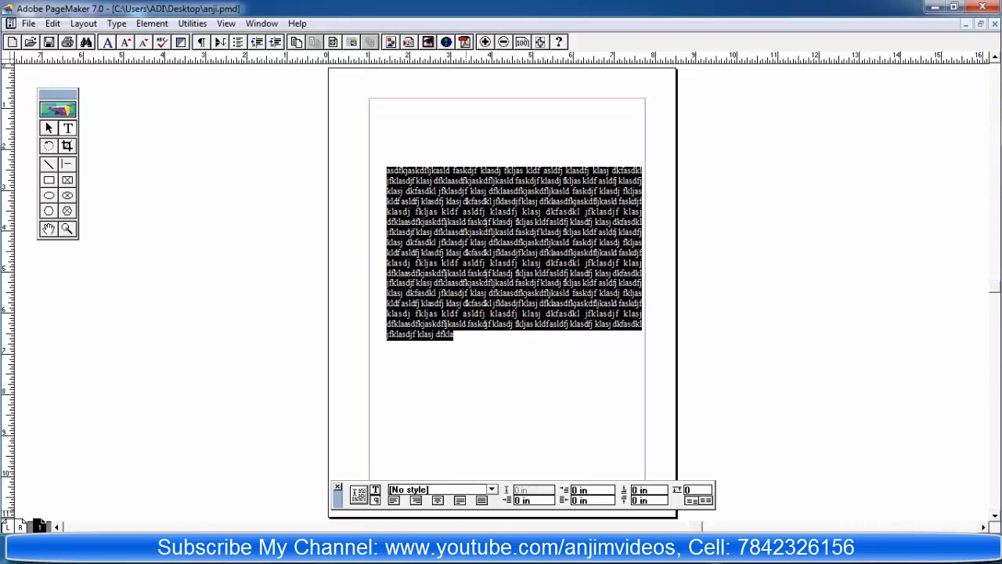
pyautogui.click(481, 500)
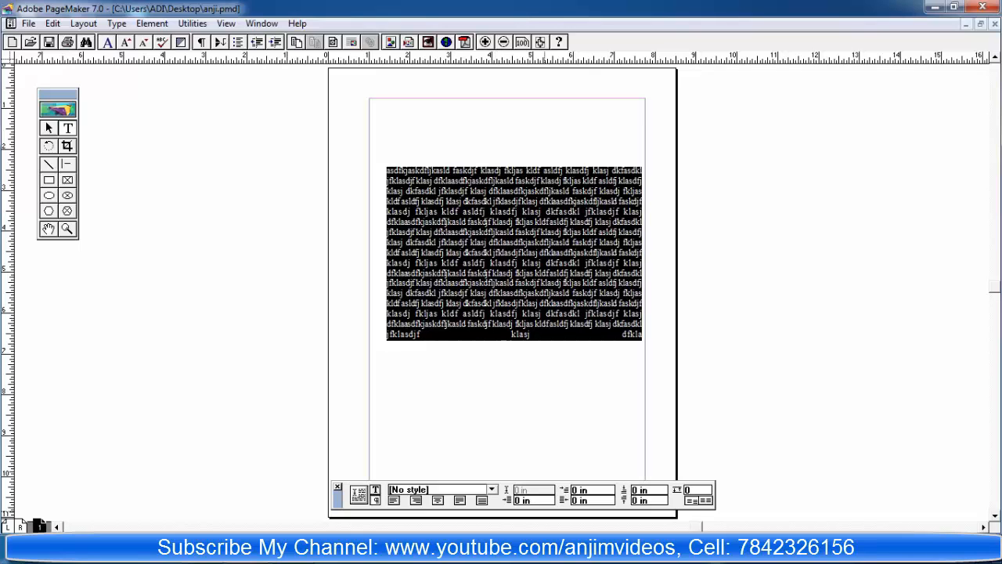
pyautogui.click(439, 489)
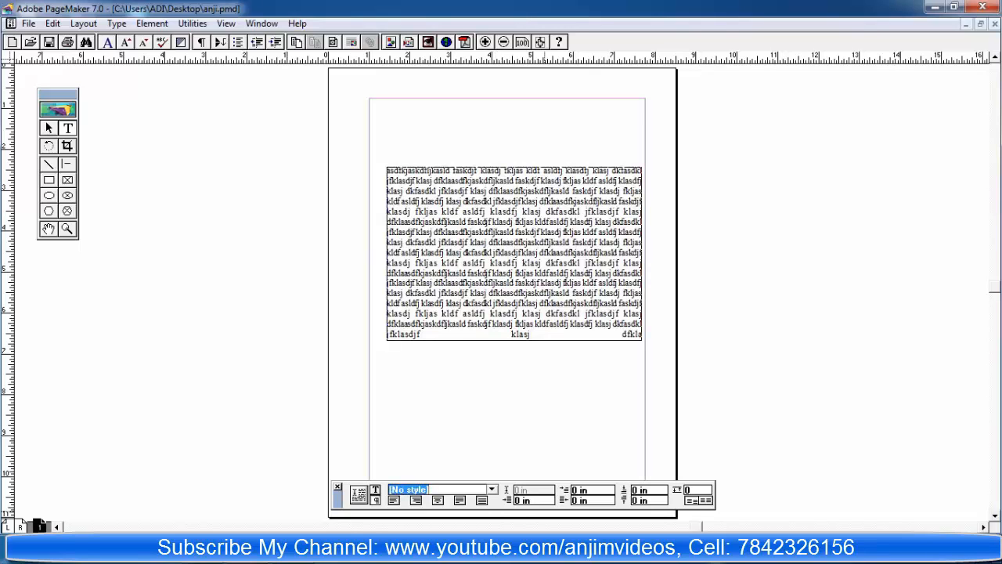
pyautogui.press('Return')
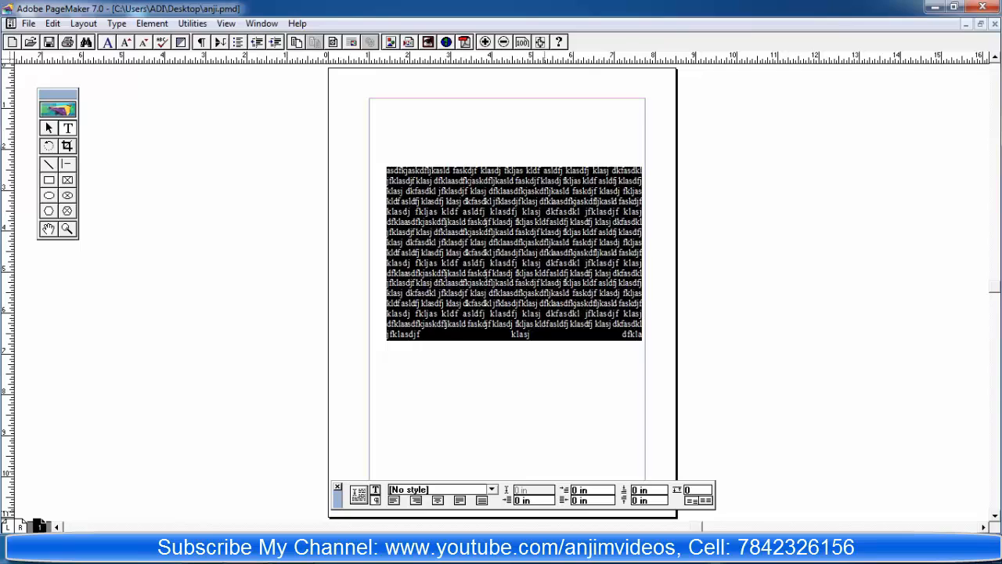
# Examine the Paragraph Specifications for the selected text and the Alignment and Style commands
pyautogui.click(116, 23)
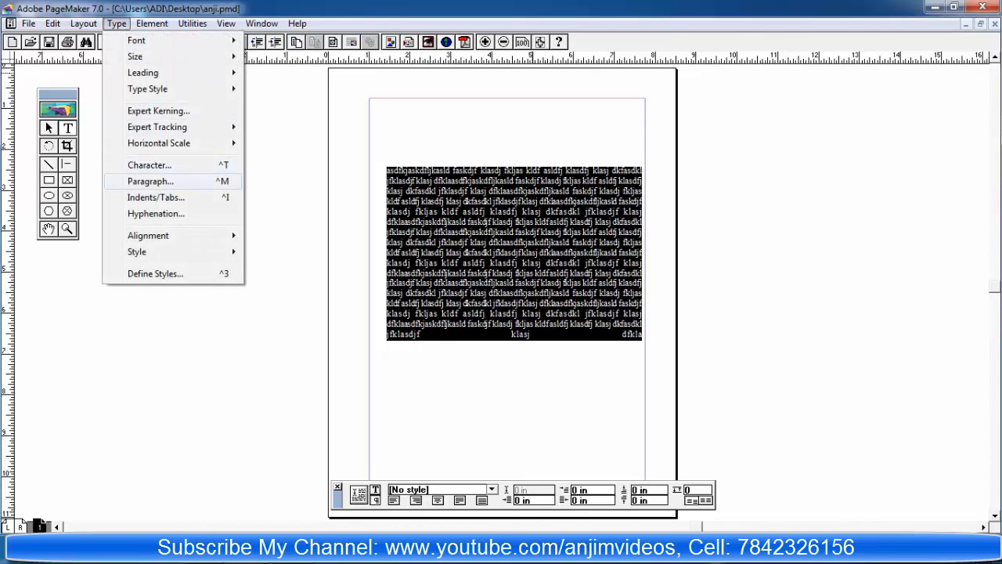
pyautogui.click(151, 181)
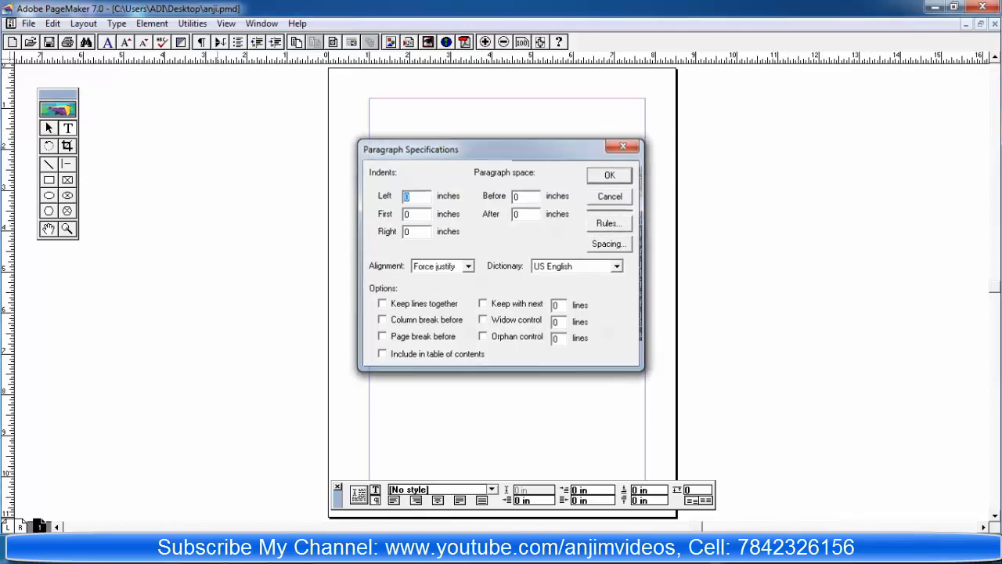
pyautogui.press('Return')
pyautogui.click(117, 24)
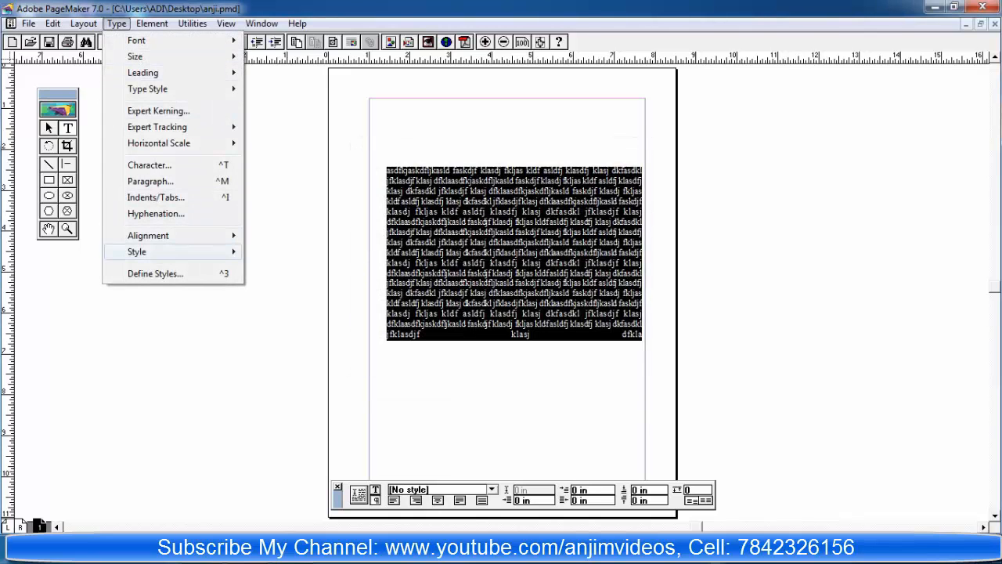
pyautogui.moveTo(156, 235)
# Select the filler text block as an object and delete it from the page
pyautogui.click(48, 127)
pyautogui.click(547, 260)
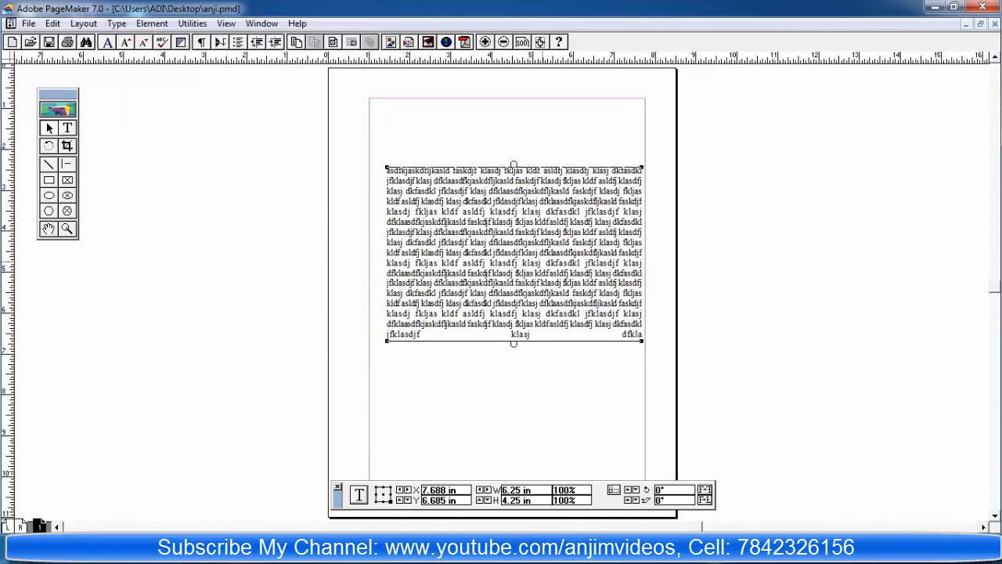
pyautogui.press('Delete')
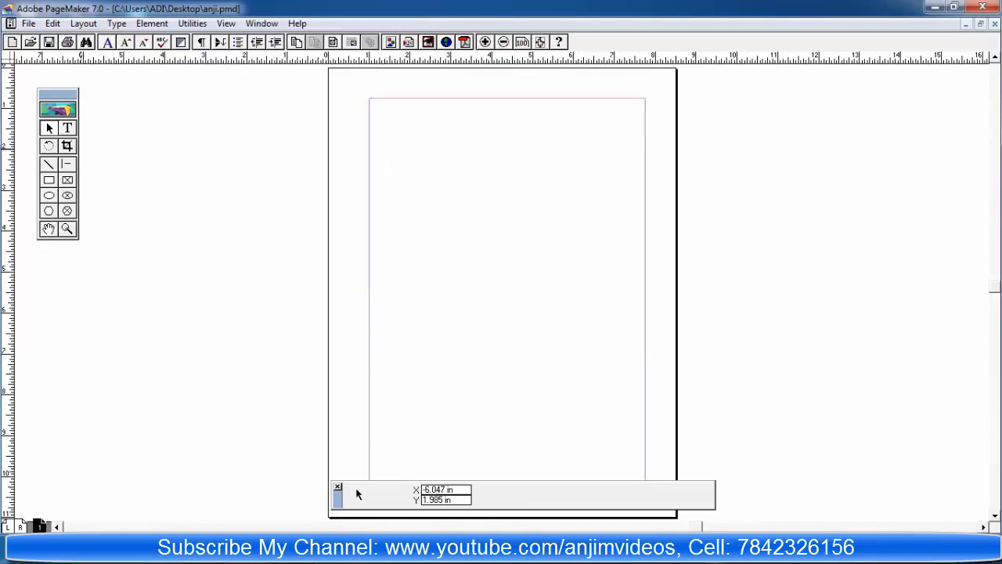
# Move the toolbox close to the corner where the two rulers meet
pyautogui.moveTo(58, 94); pyautogui.dragTo(38, 69)
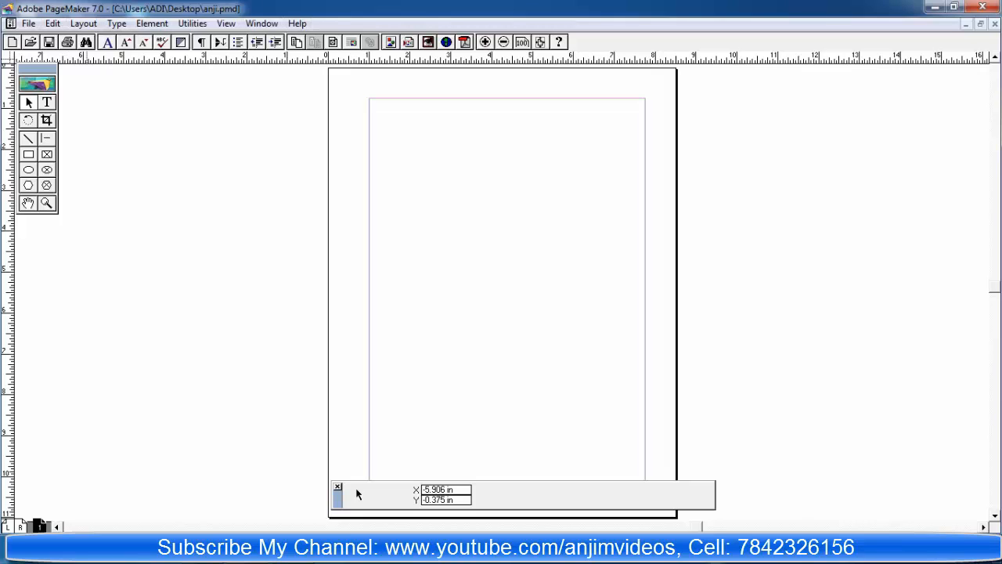
pyautogui.moveTo(37, 69)
pyautogui.mouseDown()
pyautogui.moveTo(42, 80)
pyautogui.moveTo(38, 71)
pyautogui.mouseUp()
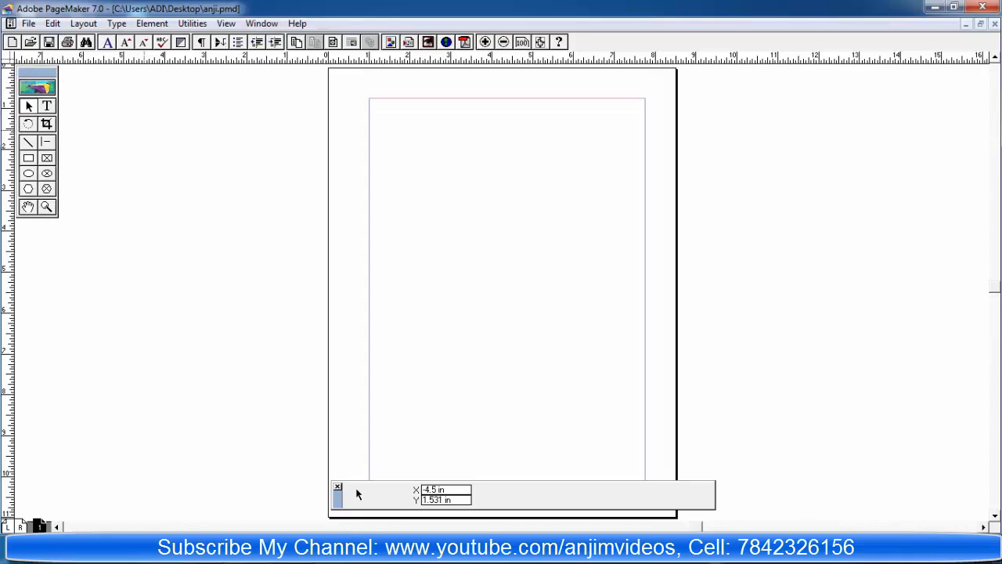